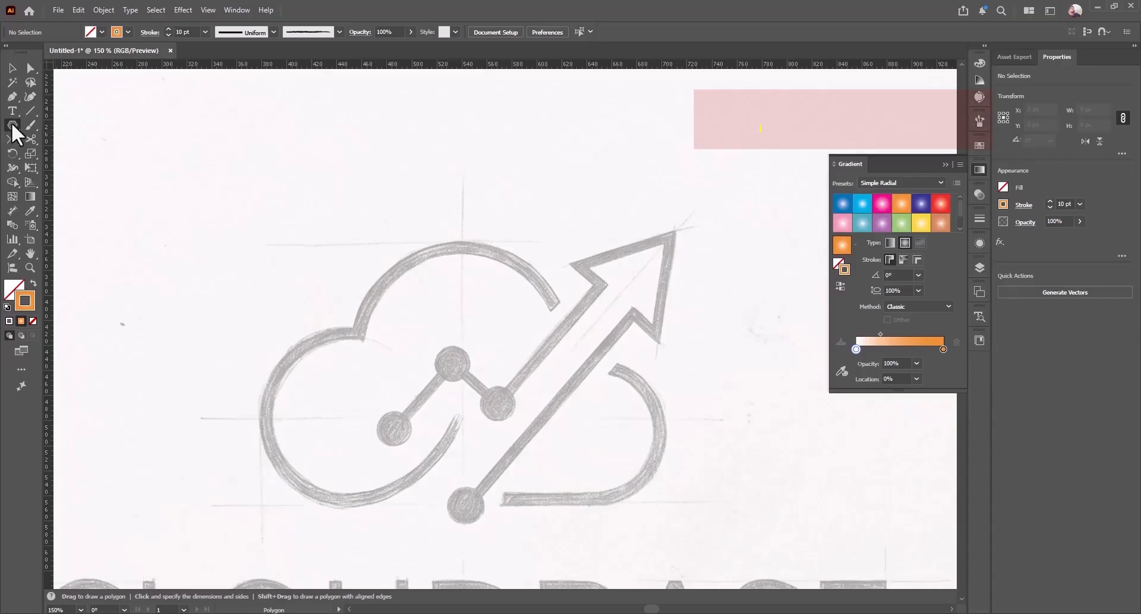
# Draw a circle about 137 px wide over the sketch's left cloud lobe, using the default white fill and black stroke
pyautogui.moveTo(11, 123); pyautogui.dragTo(62, 150)
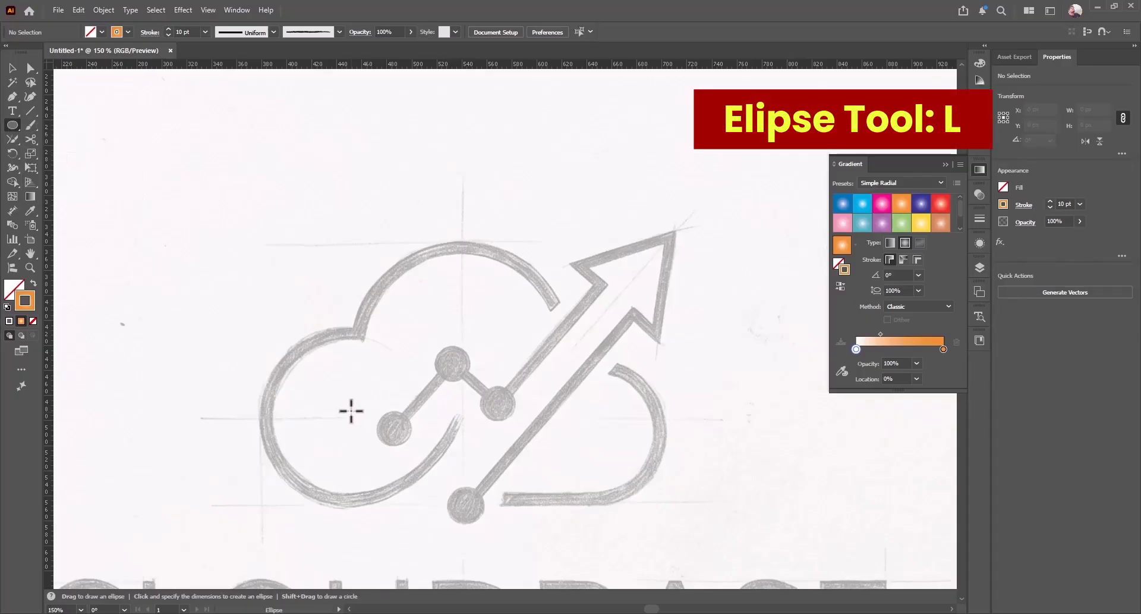
pyautogui.press('d')
pyautogui.moveTo(349, 411)
pyautogui.mouseDown()
pyautogui.moveTo(395, 453)
pyautogui.moveTo(437, 469)
pyautogui.mouseUp()
pyautogui.press('v')
# Resize the circle to about 144 px so it follows the outer edge of the left cloud lobe
pyautogui.scroll(2, 365, 492)
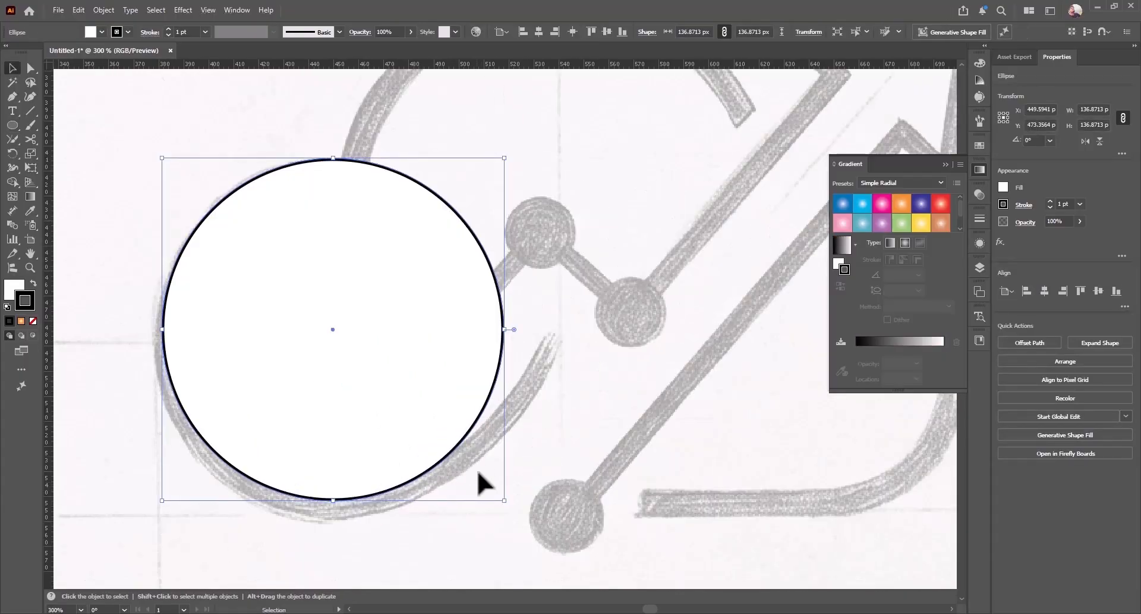
pyautogui.moveTo(505, 501); pyautogui.dragTo(519, 515)
pyautogui.moveTo(161, 515); pyautogui.dragTo(158, 518)
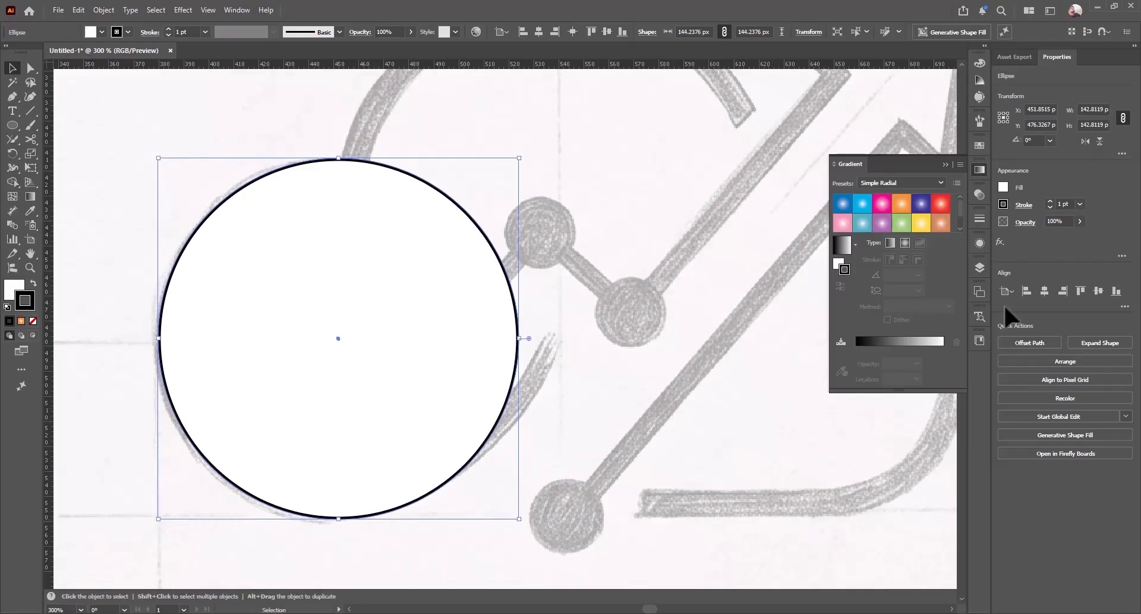
pyautogui.click(1020, 206)
pyautogui.click(946, 267)
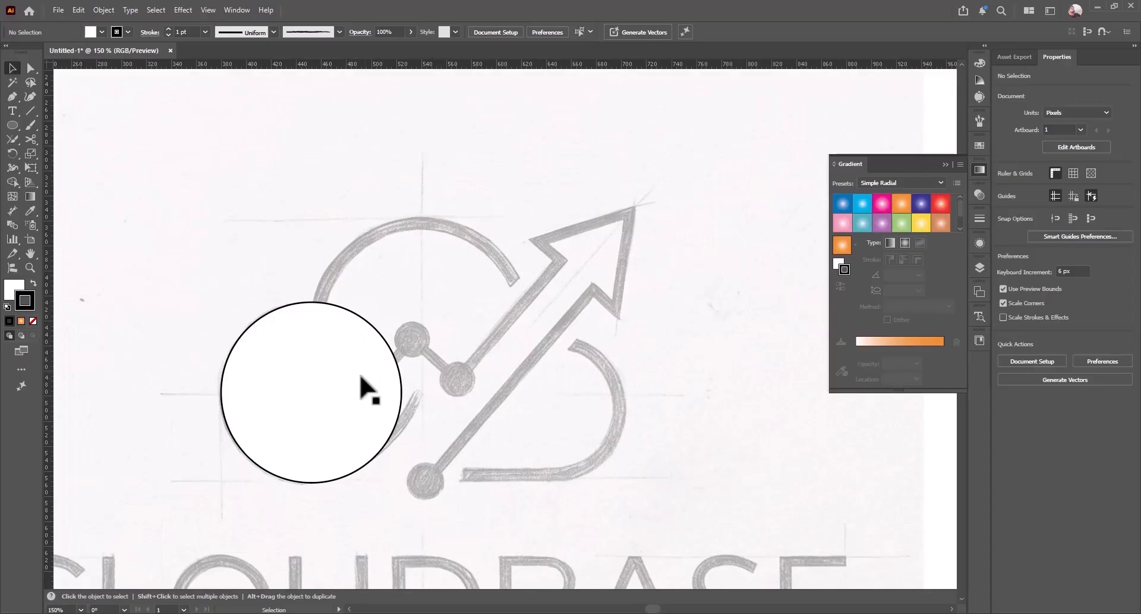
# Set the circle's stroke to 7 pt and fit an enlarged copy over the sketch's top cloud lobe
pyautogui.click(365, 387)
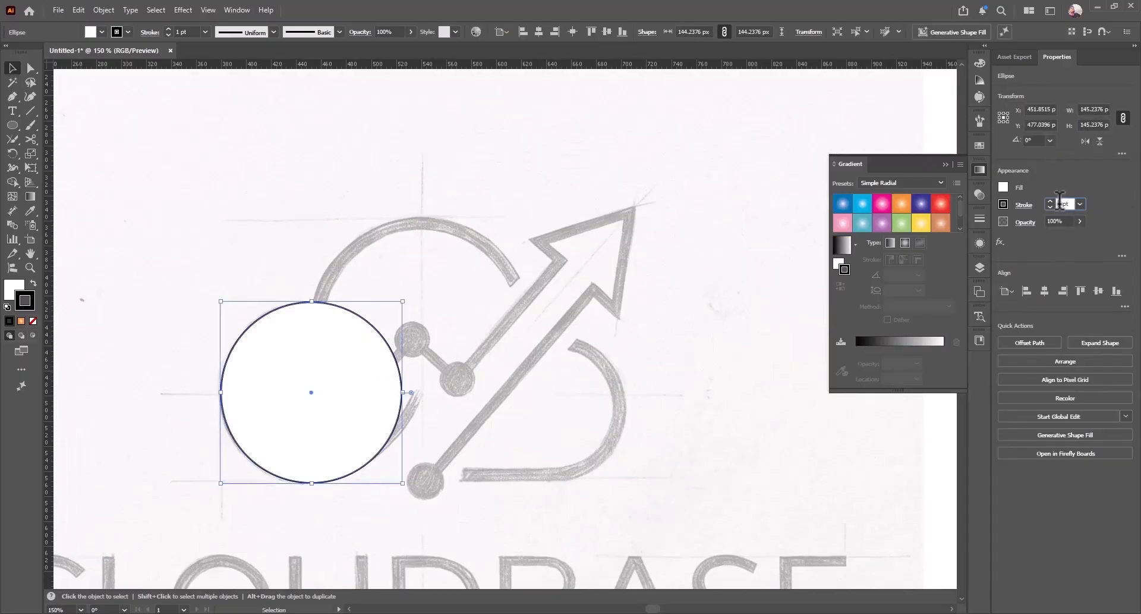
pyautogui.moveTo(272, 438); pyautogui.dragTo(423, 344)
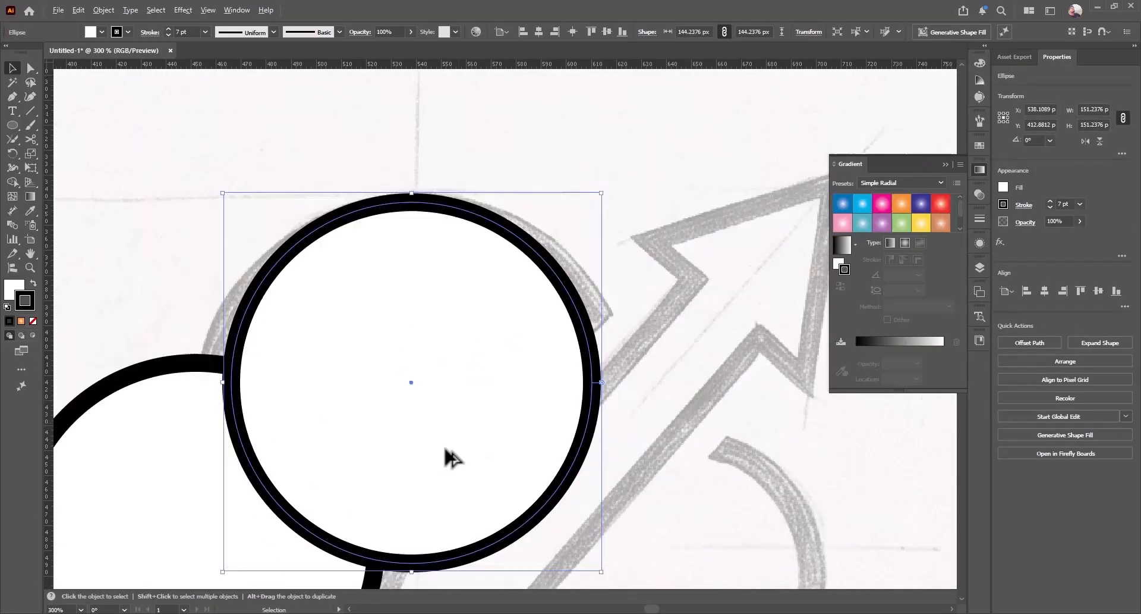
pyautogui.moveTo(421, 543)
pyautogui.mouseDown()
pyautogui.moveTo(426, 588)
pyautogui.moveTo(431, 554)
pyautogui.mouseUp()
# Copy the left circle to the sketch's right cloud lobe and scale the copy down to about 113 px
pyautogui.click(229, 476)
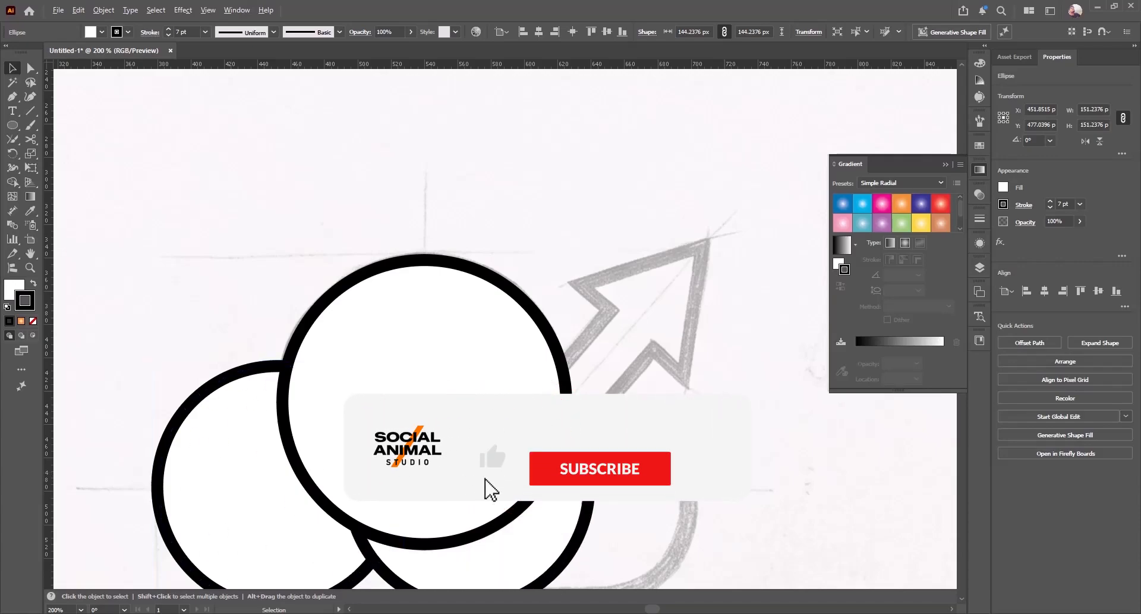
pyautogui.click(574, 374)
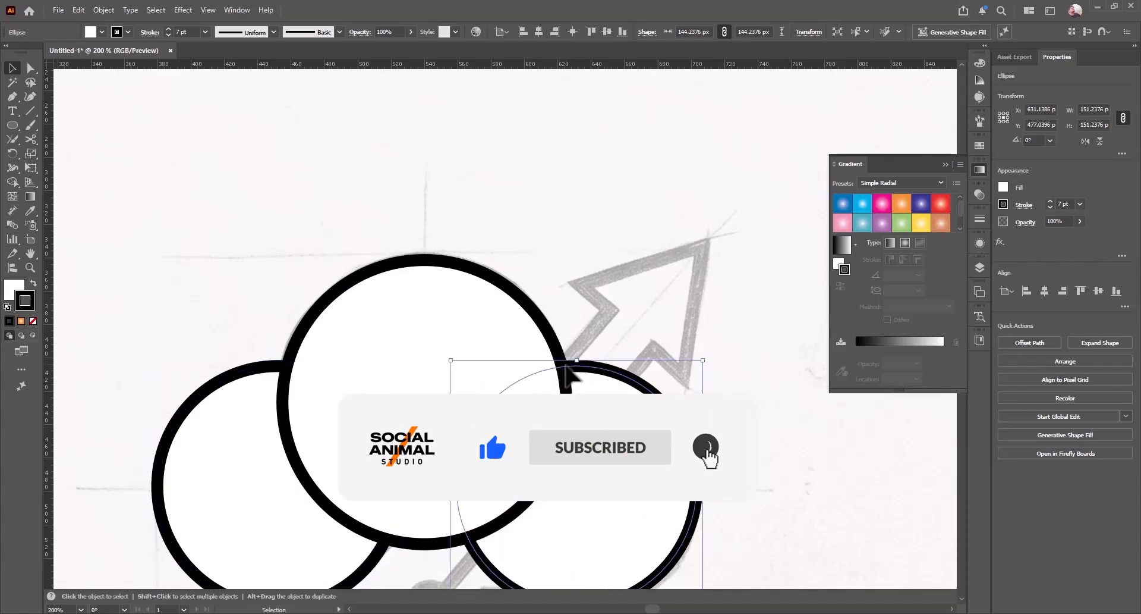
pyautogui.moveTo(450, 360); pyautogui.dragTo(504, 412)
pyautogui.moveTo(603, 451); pyautogui.dragTo(556, 324)
# Fine-tune the right circle against the sketch's curve and baseline, resizing it to about 109 px
pyautogui.scroll(2, 559, 331)
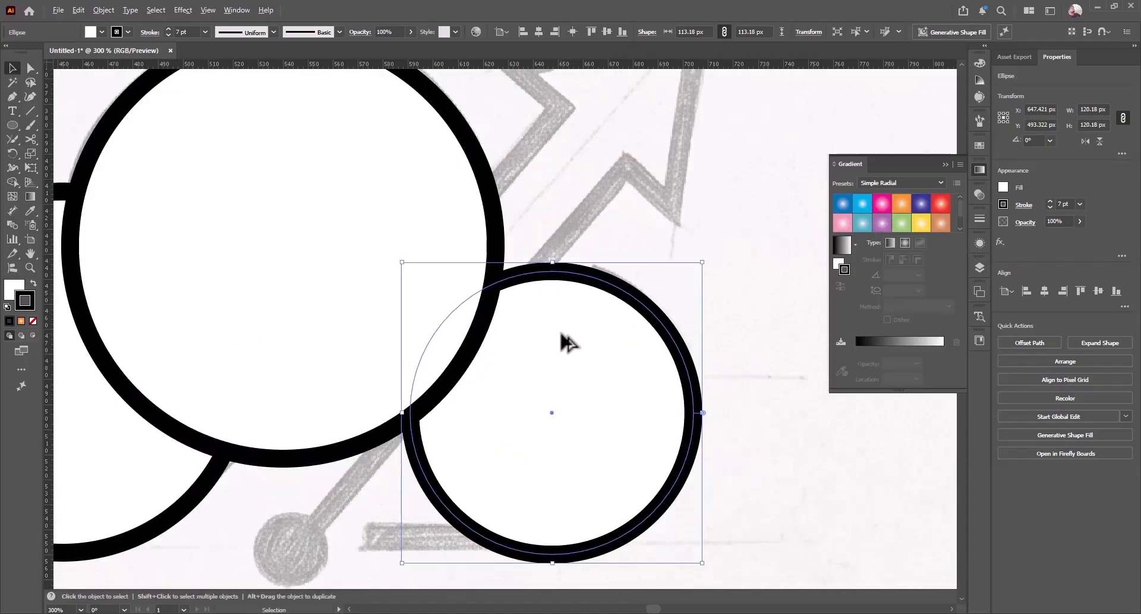
pyautogui.moveTo(579, 388); pyautogui.dragTo(559, 299)
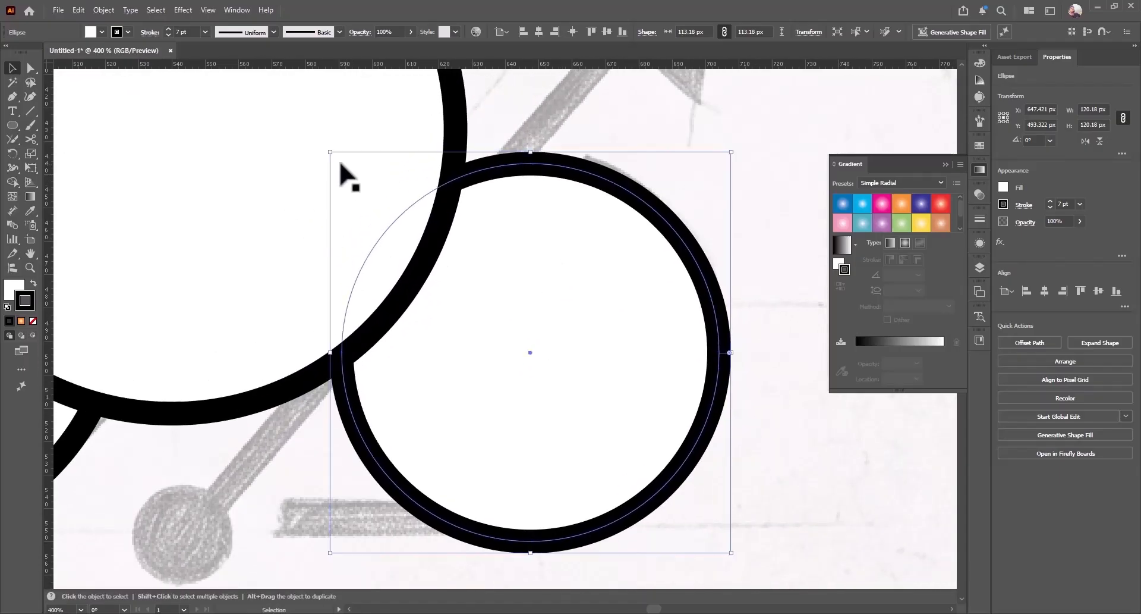
pyautogui.moveTo(333, 156); pyautogui.dragTo(324, 146)
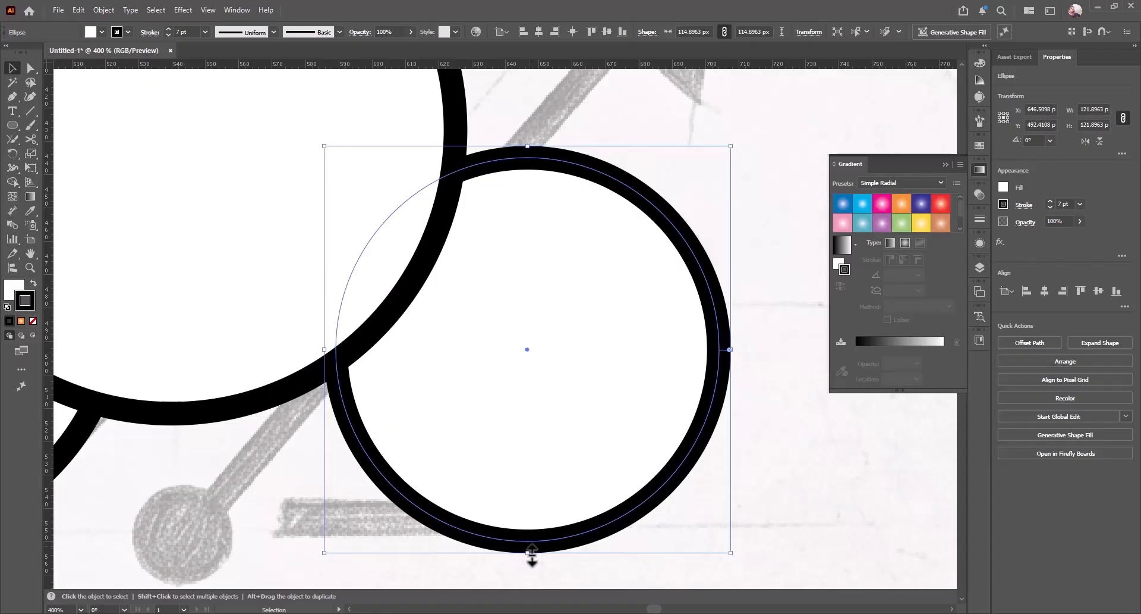
pyautogui.moveTo(532, 553); pyautogui.dragTo(527, 532)
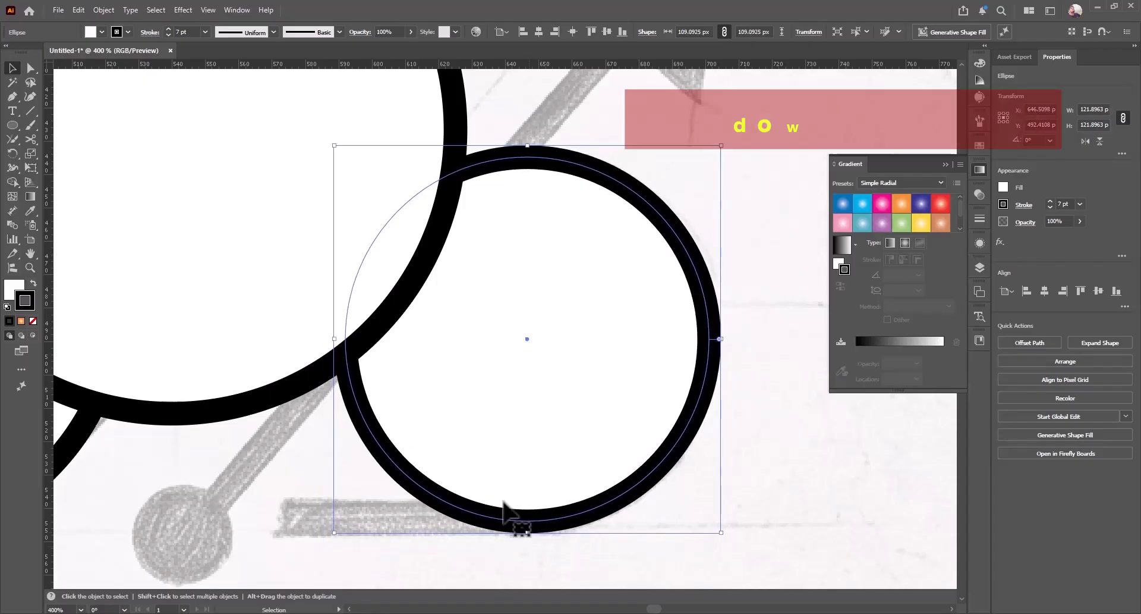
# Select all three circles and unite them into a single cloud shape
pyautogui.hotkey('ctrl', '-')
pyautogui.hscroll(-3, 457, 416)
pyautogui.keyDown('shift'); pyautogui.click(482, 407); pyautogui.keyUp('shift')
pyautogui.keyDown('shift'); pyautogui.click(315, 438); pyautogui.keyUp('shift')
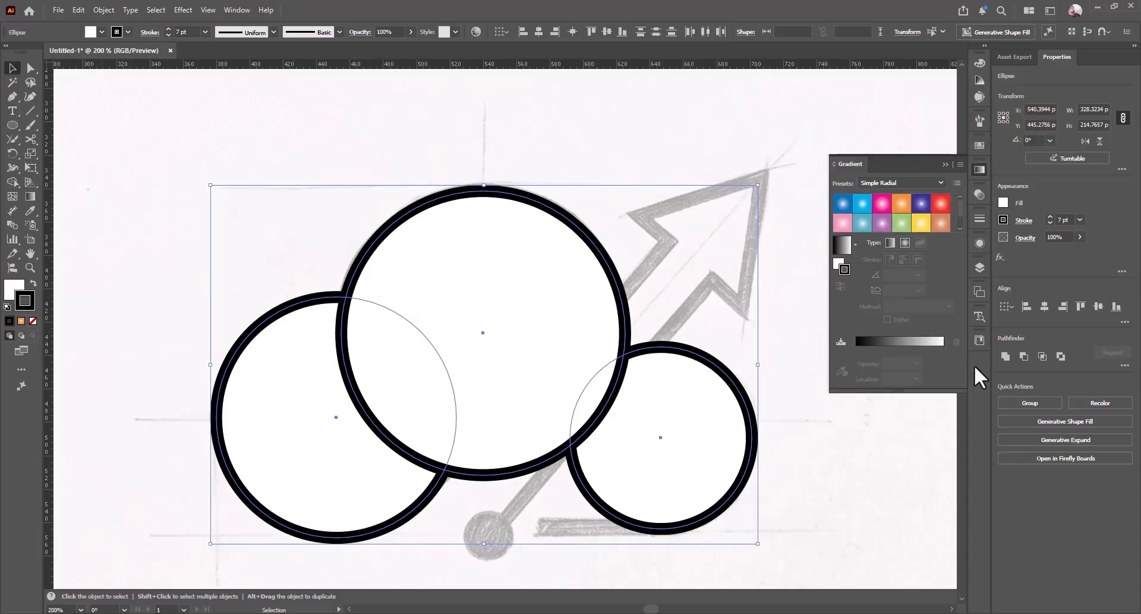
pyautogui.click(1004, 357)
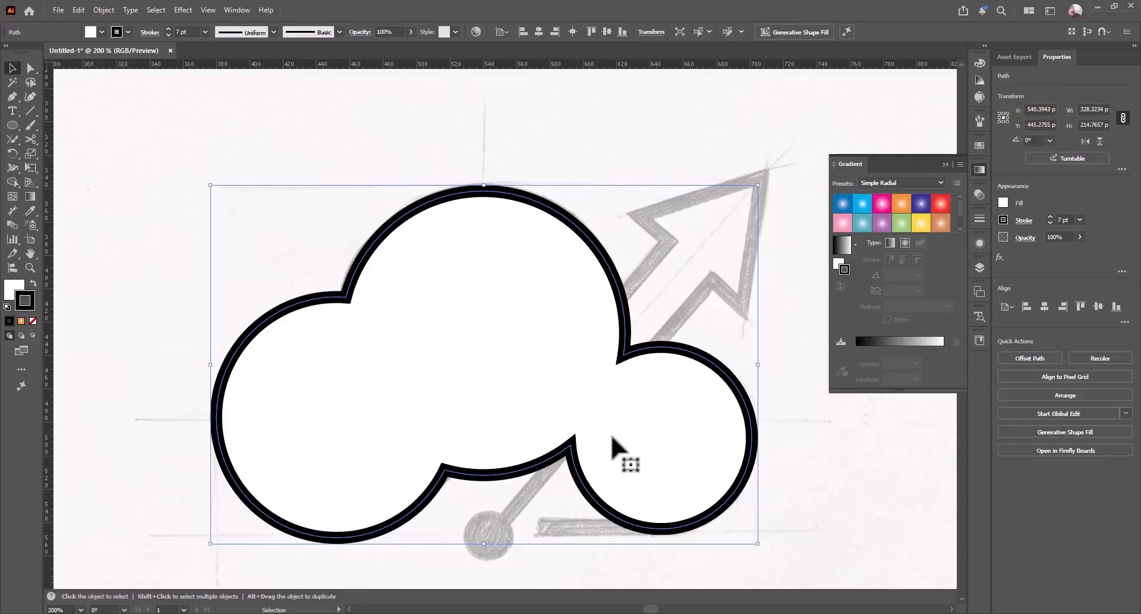
# Delete the anchor points along the cloud's underside between the left and right lobes to open the outline
pyautogui.press('a')
pyautogui.click(537, 503)
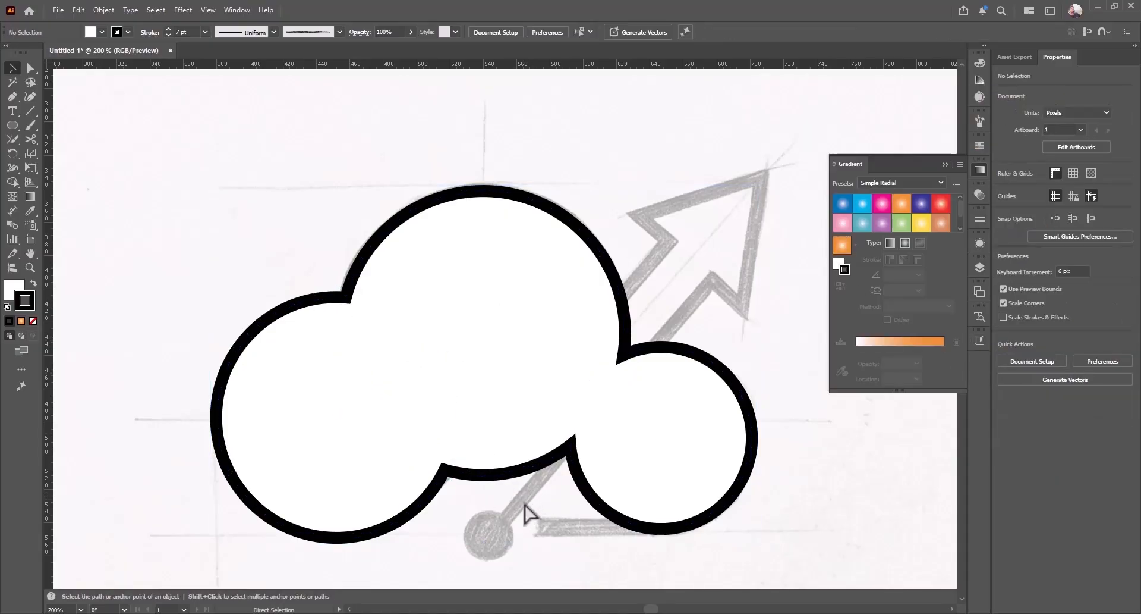
pyautogui.moveTo(585, 427); pyautogui.dragTo(581, 438)
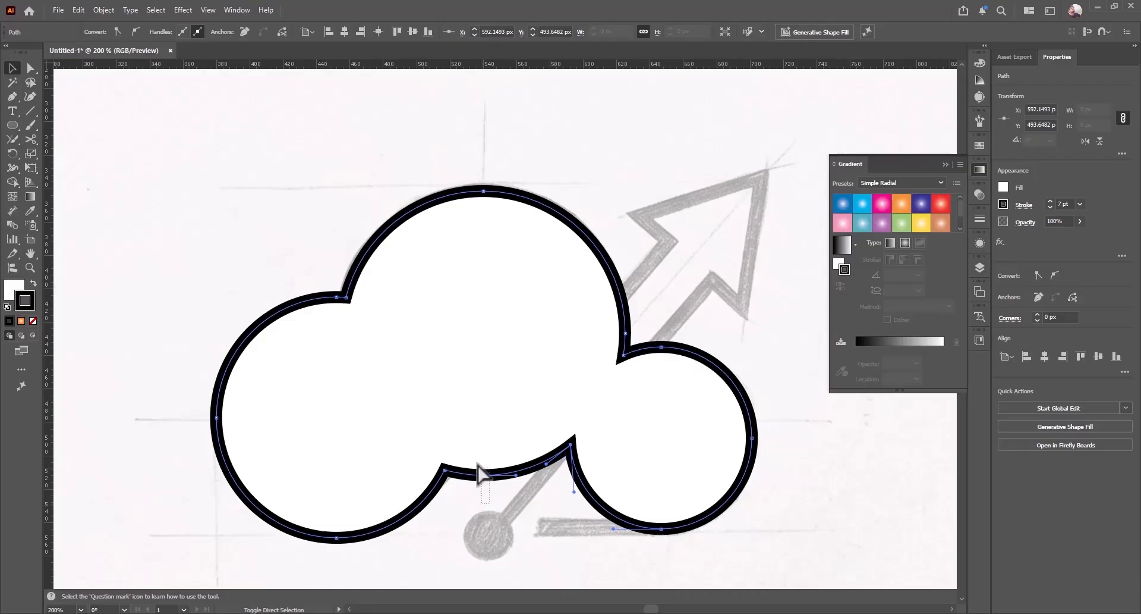
pyautogui.moveTo(482, 474); pyautogui.dragTo(482, 473)
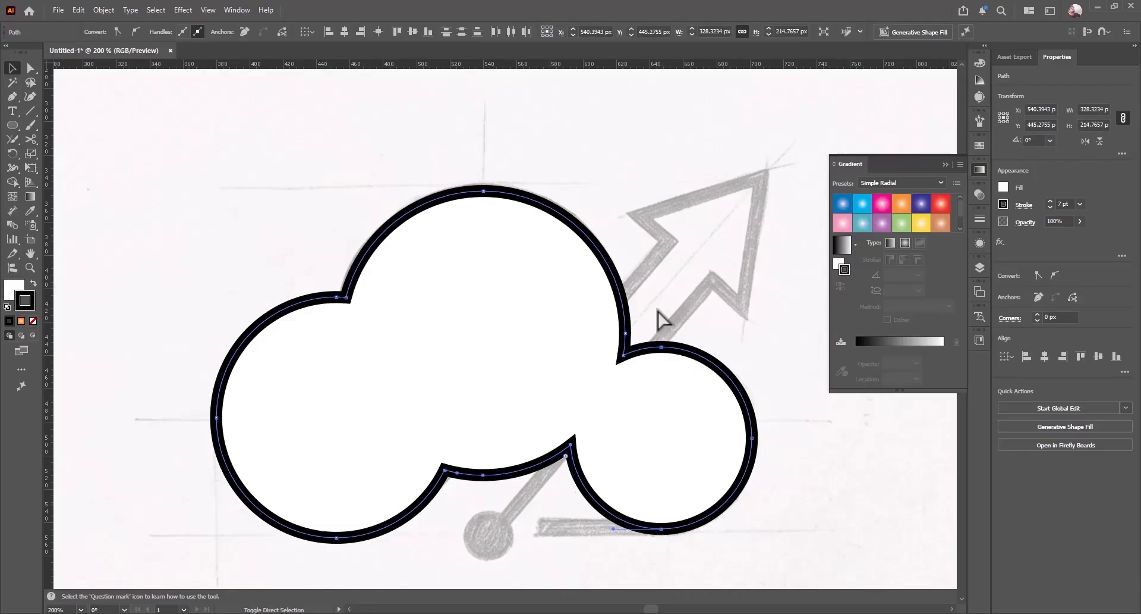
pyautogui.press('v')
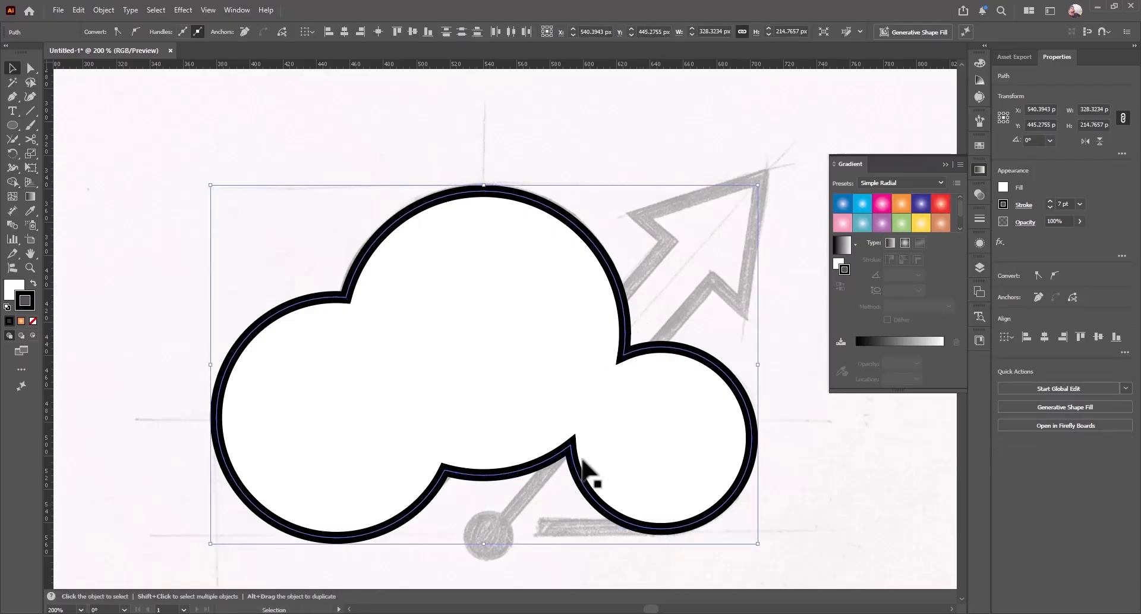
pyautogui.press('Delete')
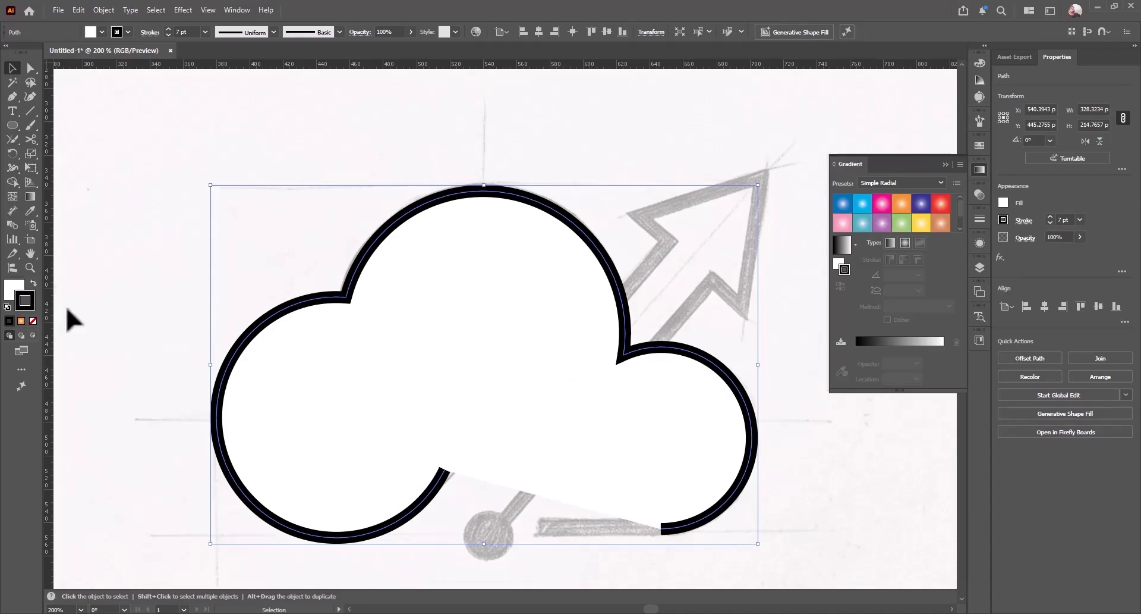
# Remove the cloud path's fill and set its stroke weight to 8 pt
pyautogui.click(33, 320)
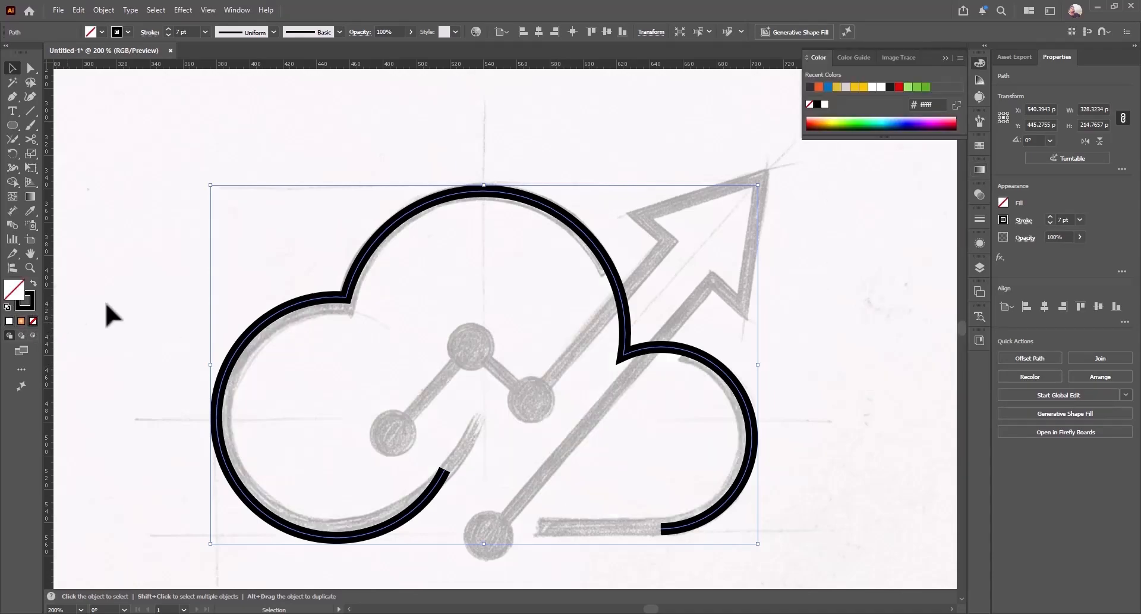
pyautogui.click(684, 384)
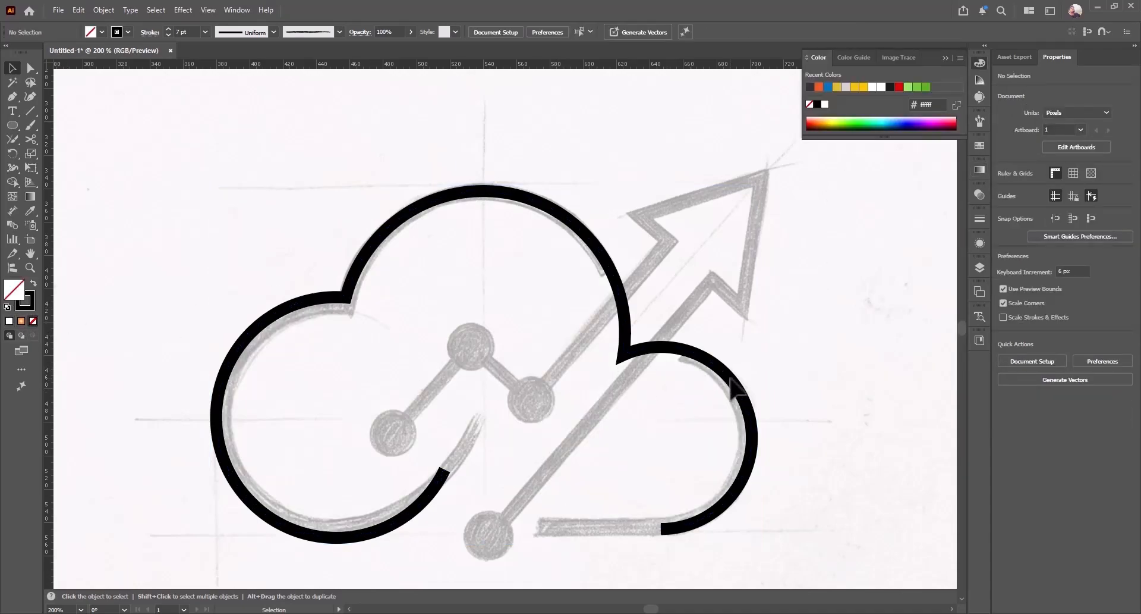
pyautogui.click(733, 383)
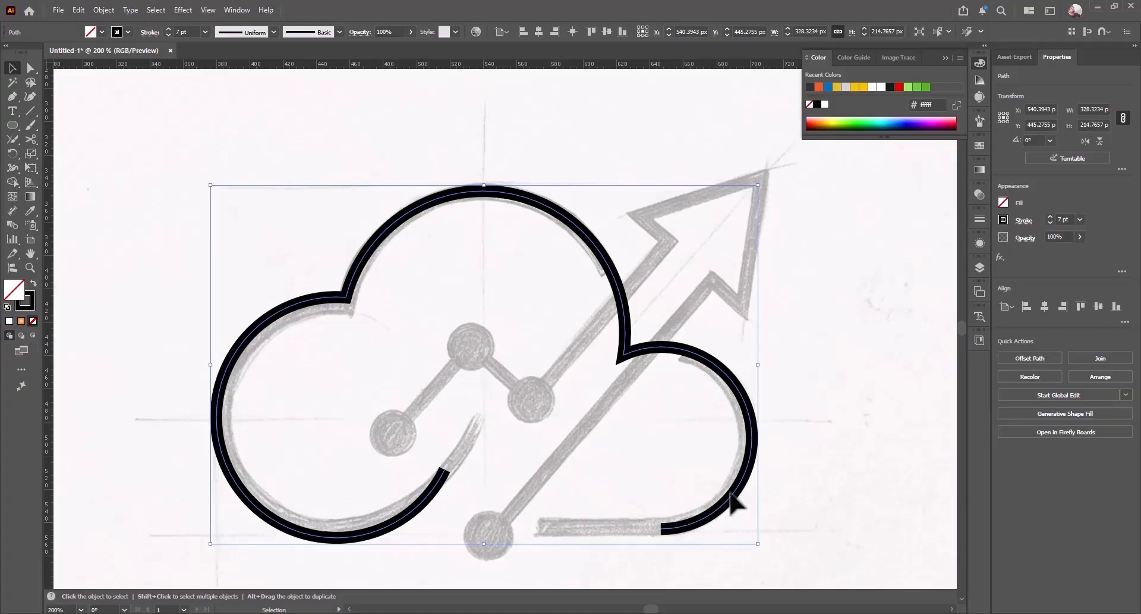
pyautogui.press('Up')
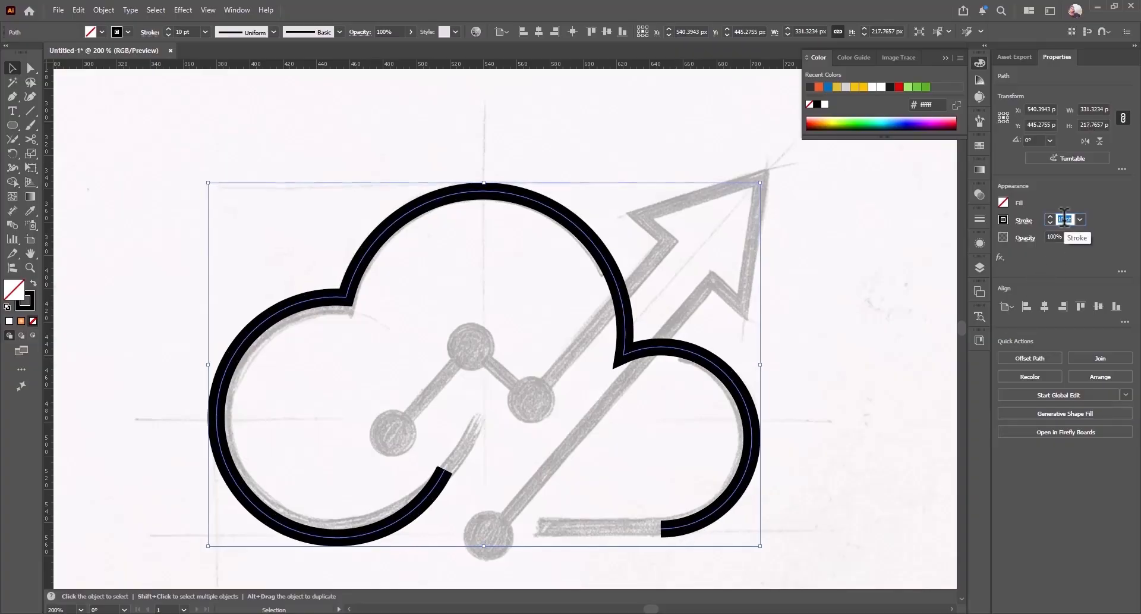
pyautogui.click(793, 352)
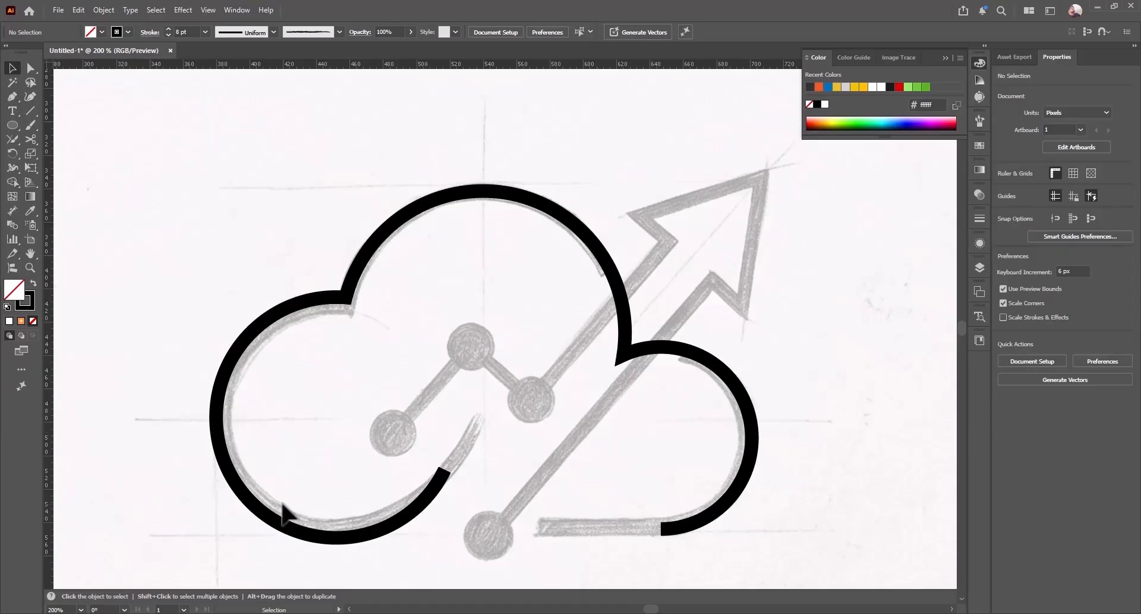
# Add anchor points with the Pen tool on the top and right lobes where the sketch's outline breaks for the arrow
pyautogui.scroll(5, 678, 392)
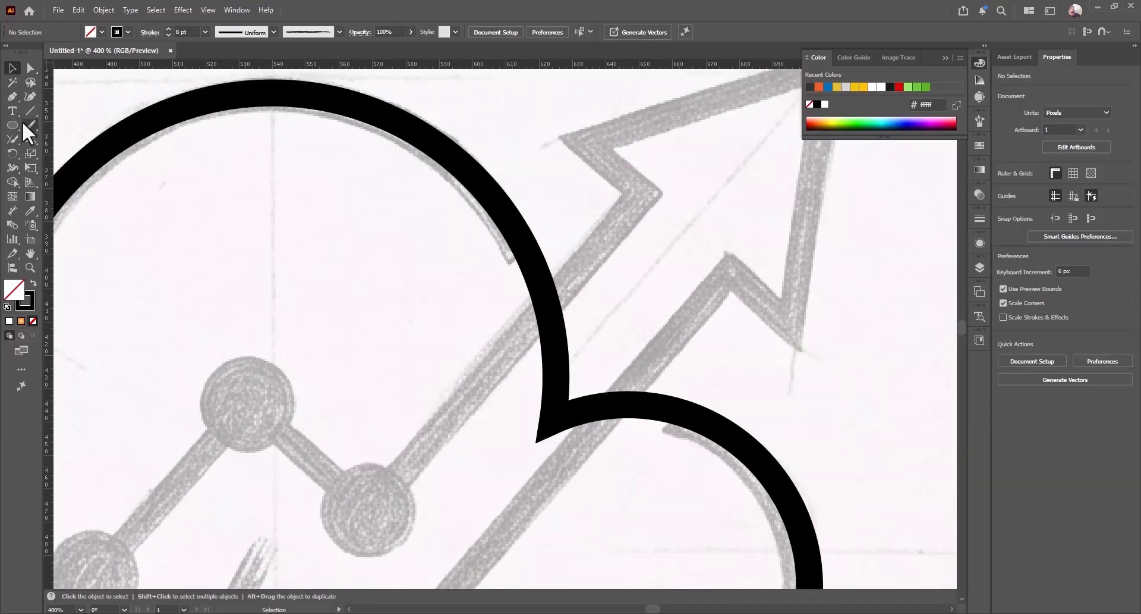
pyautogui.click(11, 98)
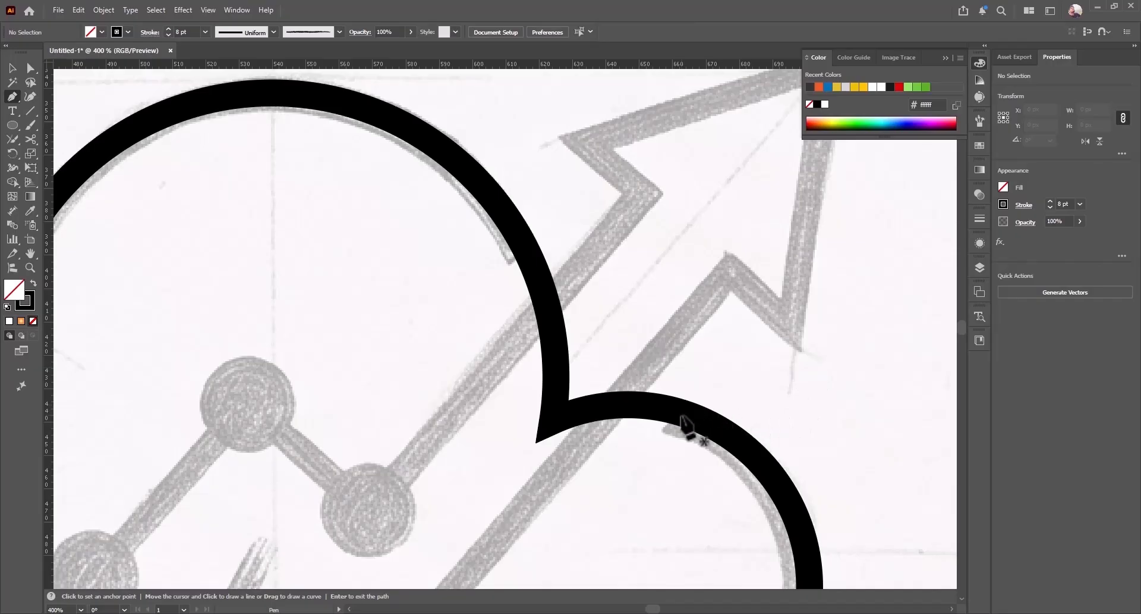
pyautogui.keyDown('ctrl'); pyautogui.click(684, 419); pyautogui.keyUp('ctrl')
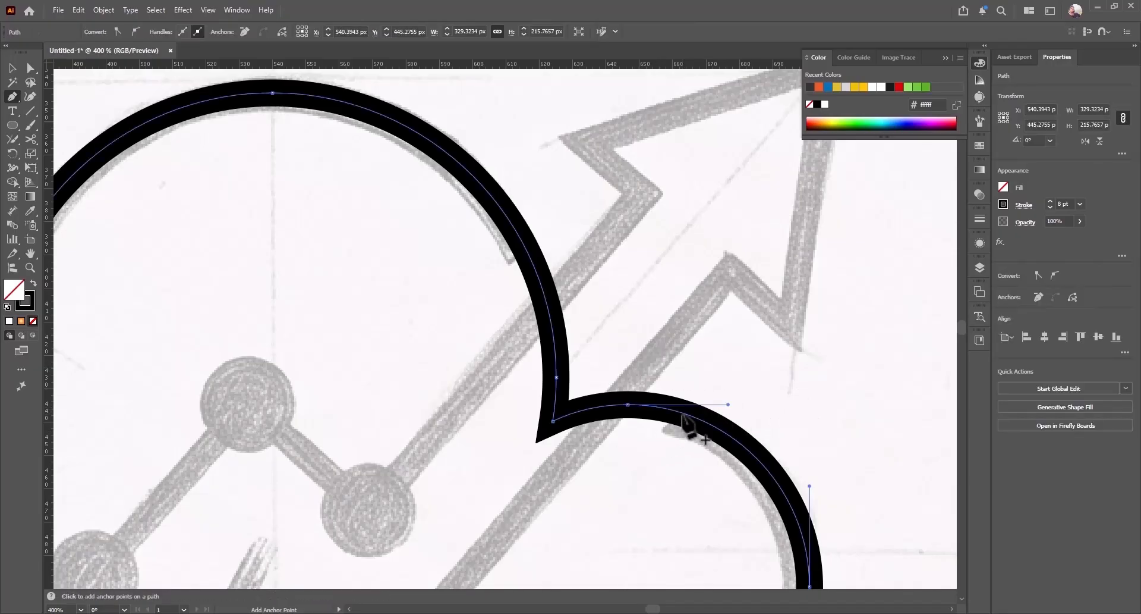
pyautogui.click(678, 412)
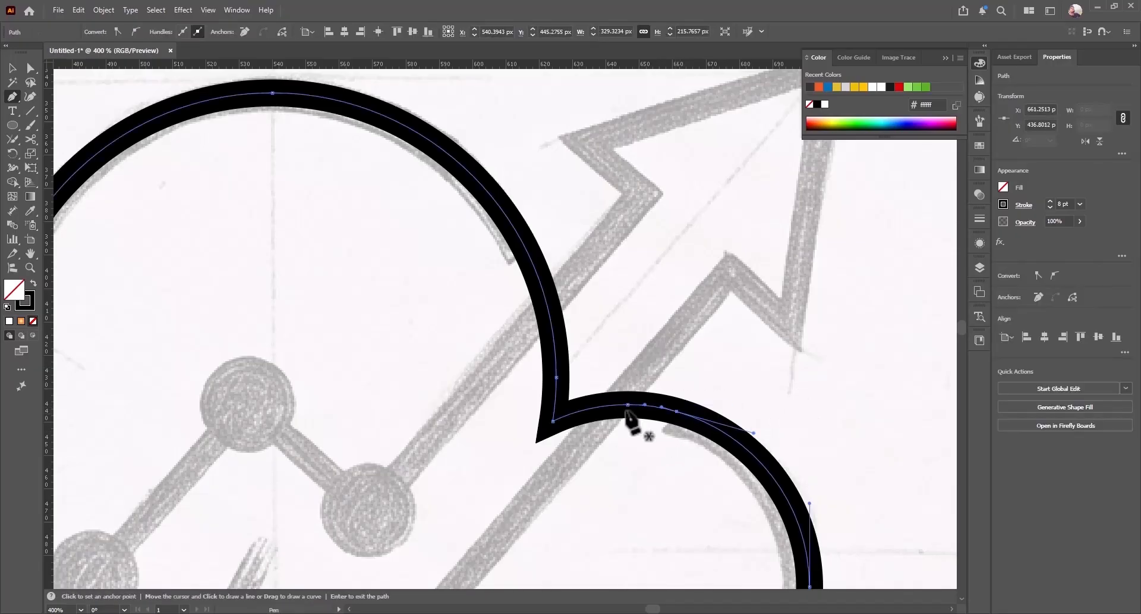
pyautogui.click(526, 250)
# Delete the outline section between the two added anchor points to open a gap for the arrow
pyautogui.press('a')
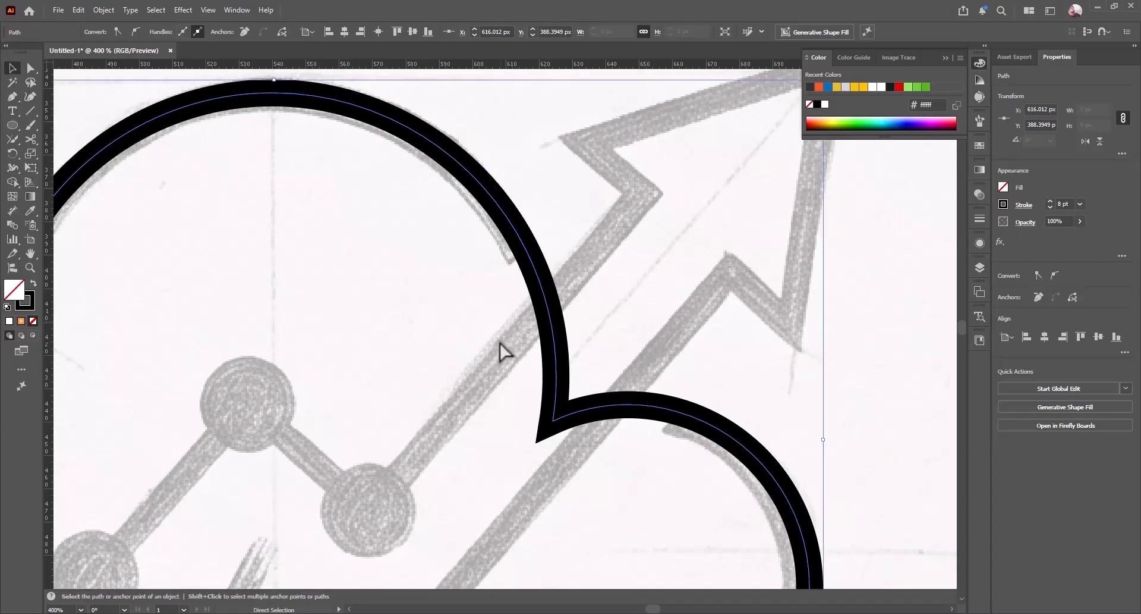
pyautogui.moveTo(499, 341); pyautogui.dragTo(633, 474)
pyautogui.press('Delete')
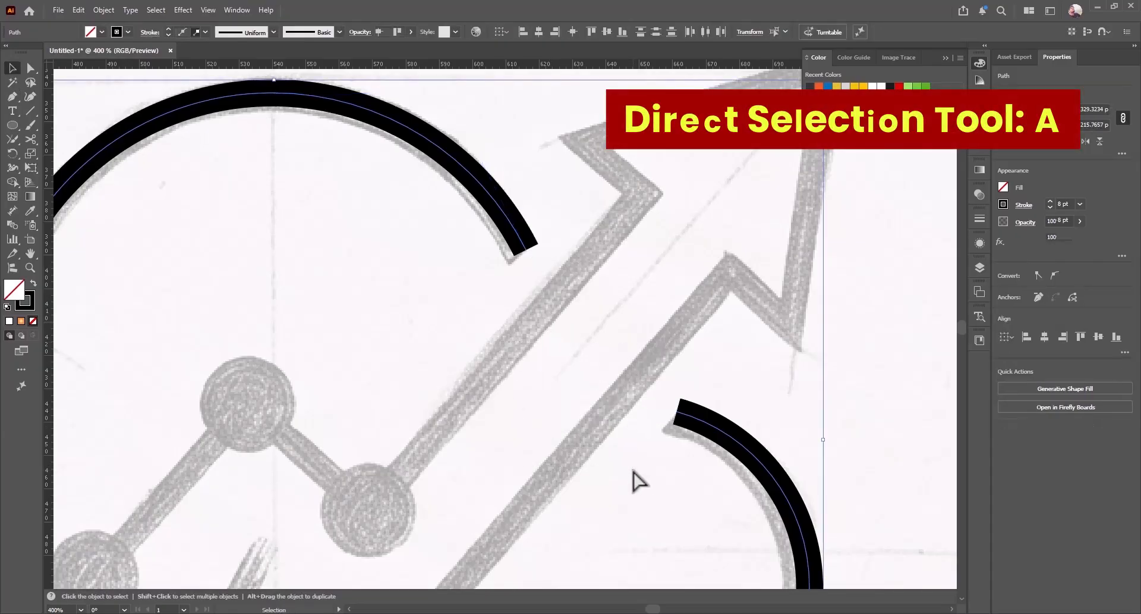
# Apply the triangular tapered width profile to the left cloud path and deselect it
pyautogui.scroll(-3, 574, 419)
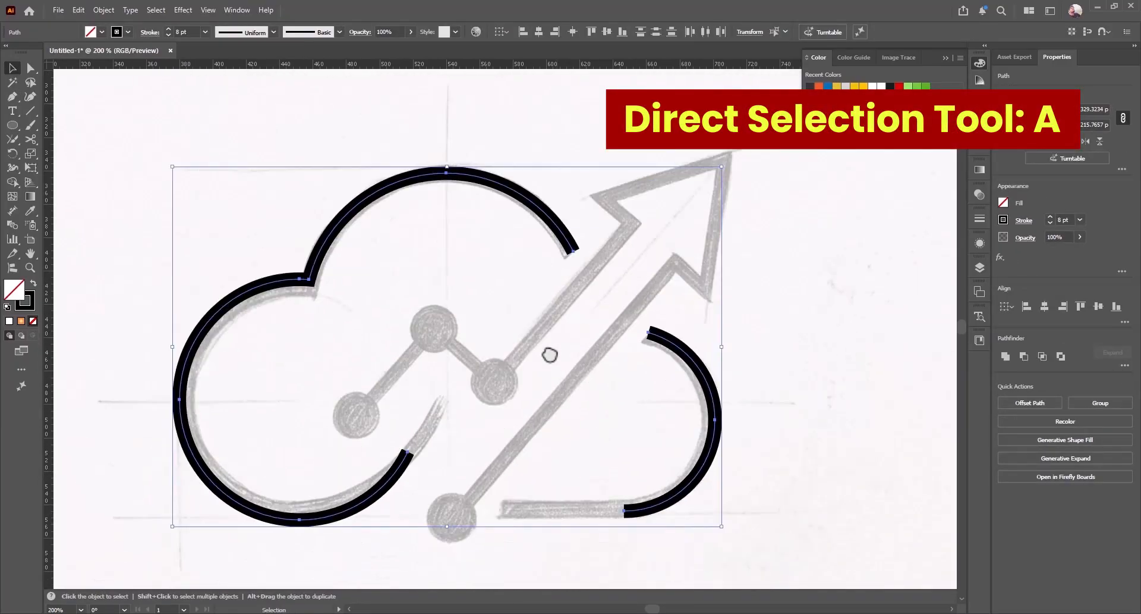
pyautogui.scroll(2, 477, 433)
pyautogui.moveTo(623, 348); pyautogui.dragTo(550, 455)
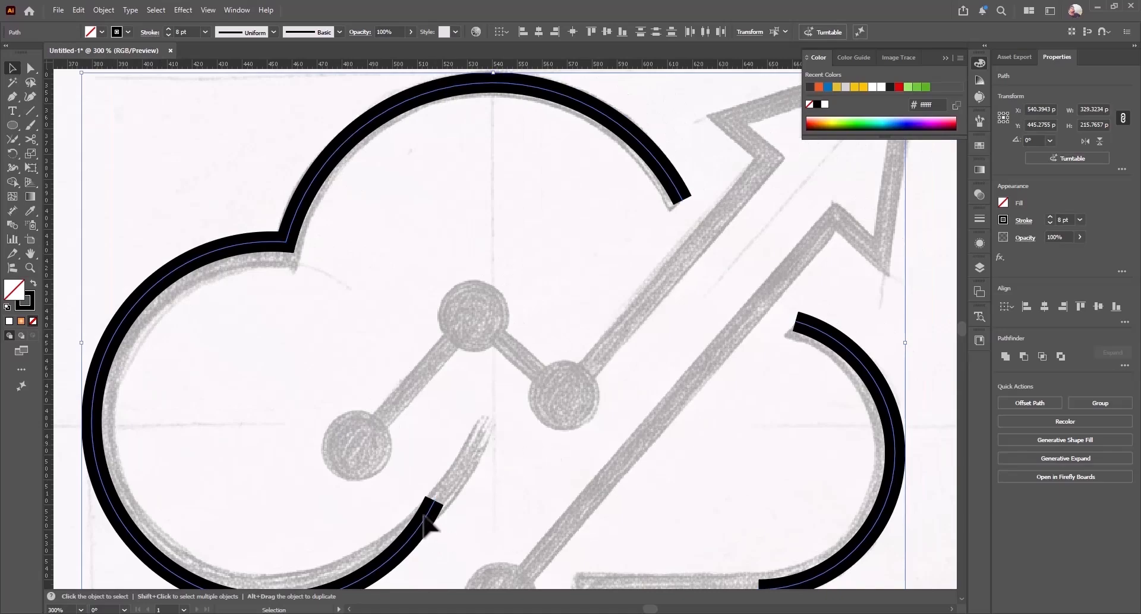
pyautogui.moveTo(405, 510); pyautogui.dragTo(450, 532)
pyautogui.click(272, 33)
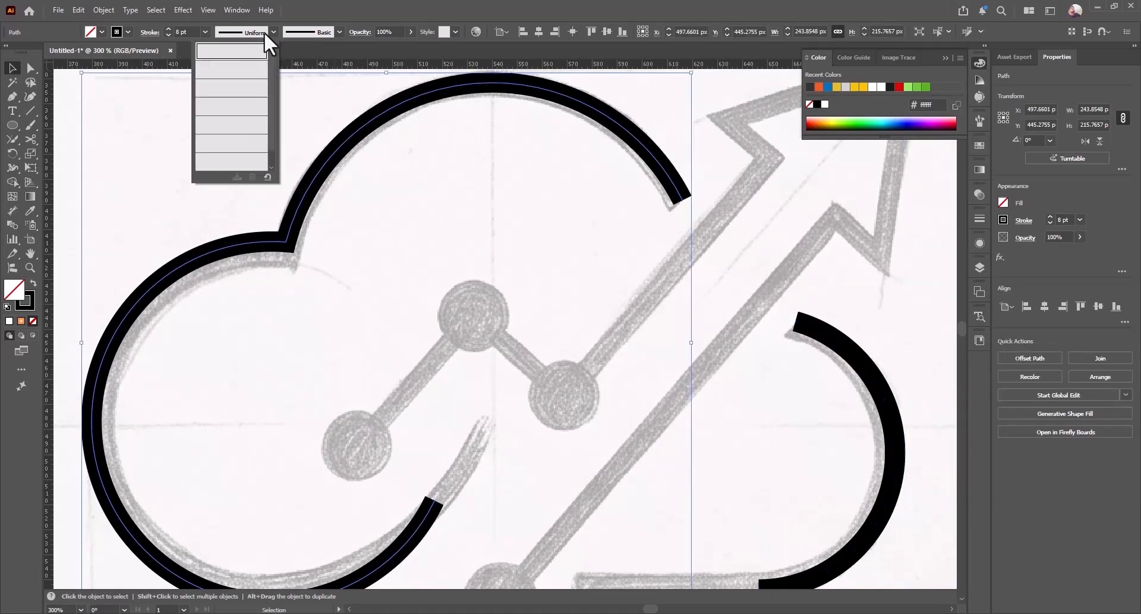
pyautogui.click(233, 128)
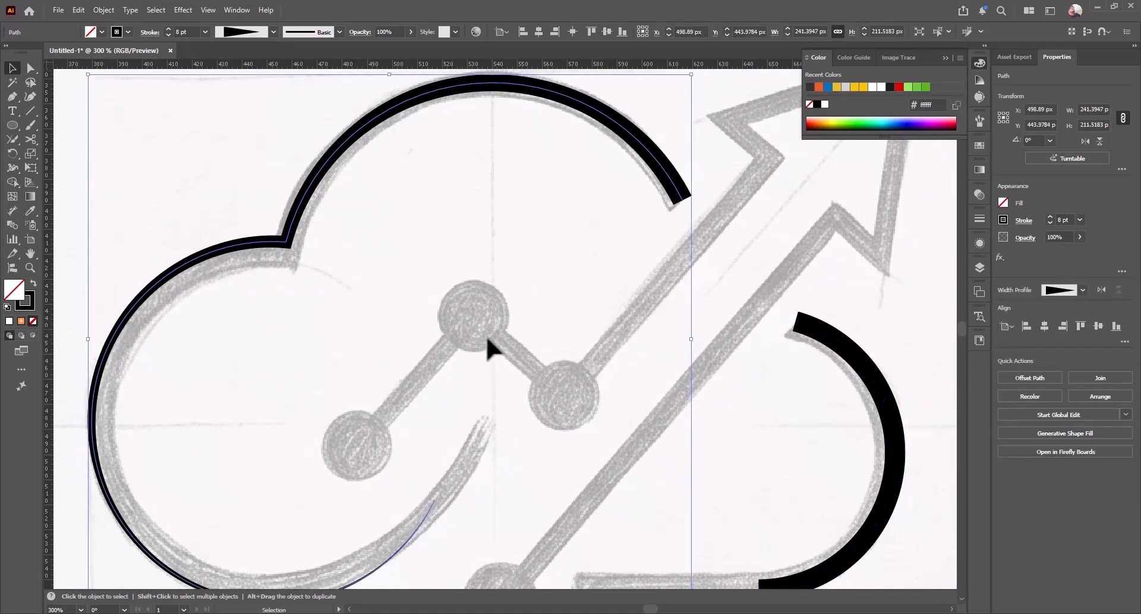
pyautogui.click(487, 392)
pyautogui.hotkey('ctrl', '-')
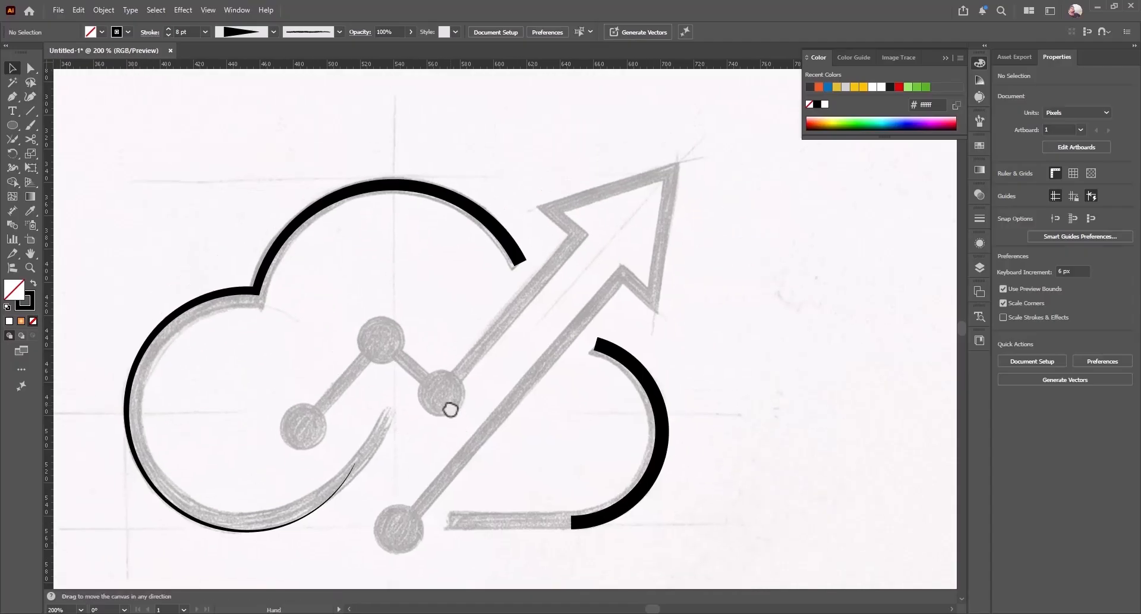
# Extend the lower end of the right cloud path with a straight horizontal segment along the sketch's base, then deselect it
pyautogui.click(583, 524)
pyautogui.hotkey('ctrl', '+')
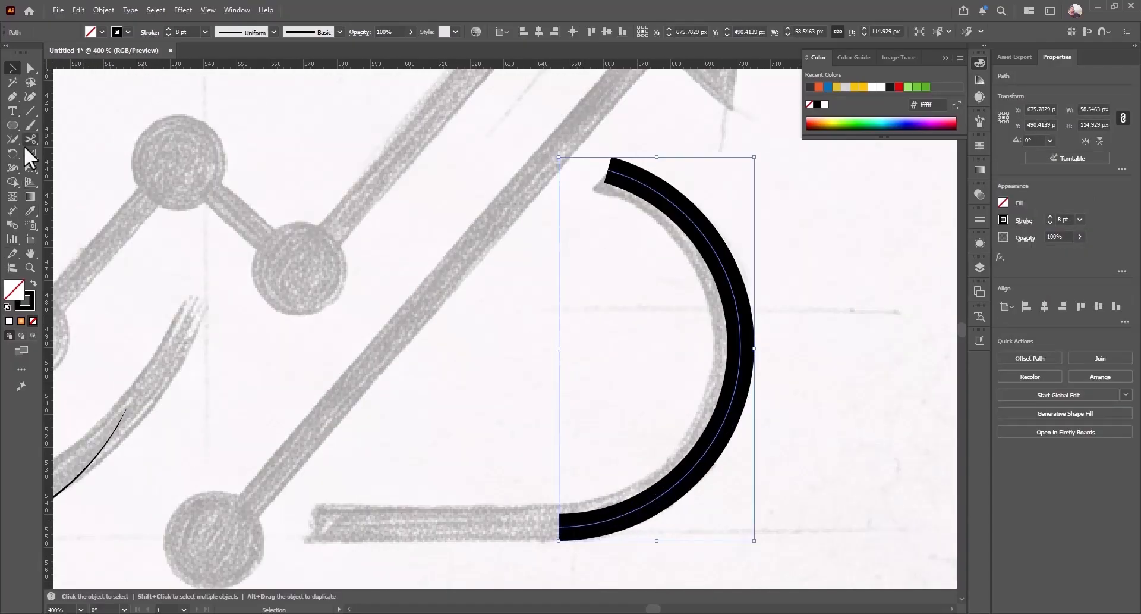
pyautogui.press('p')
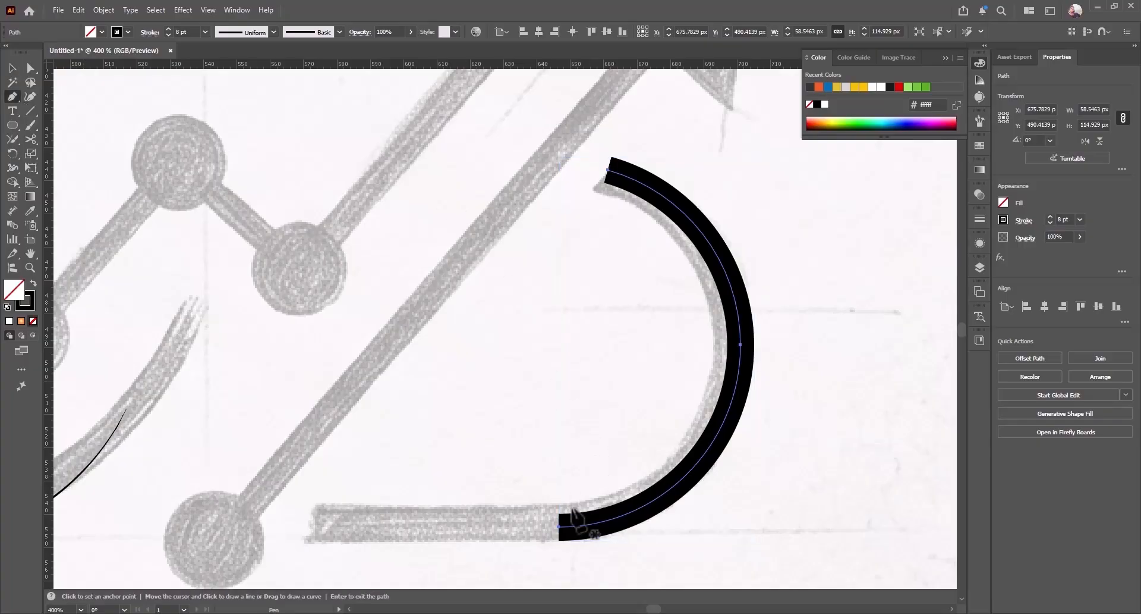
pyautogui.click(559, 526)
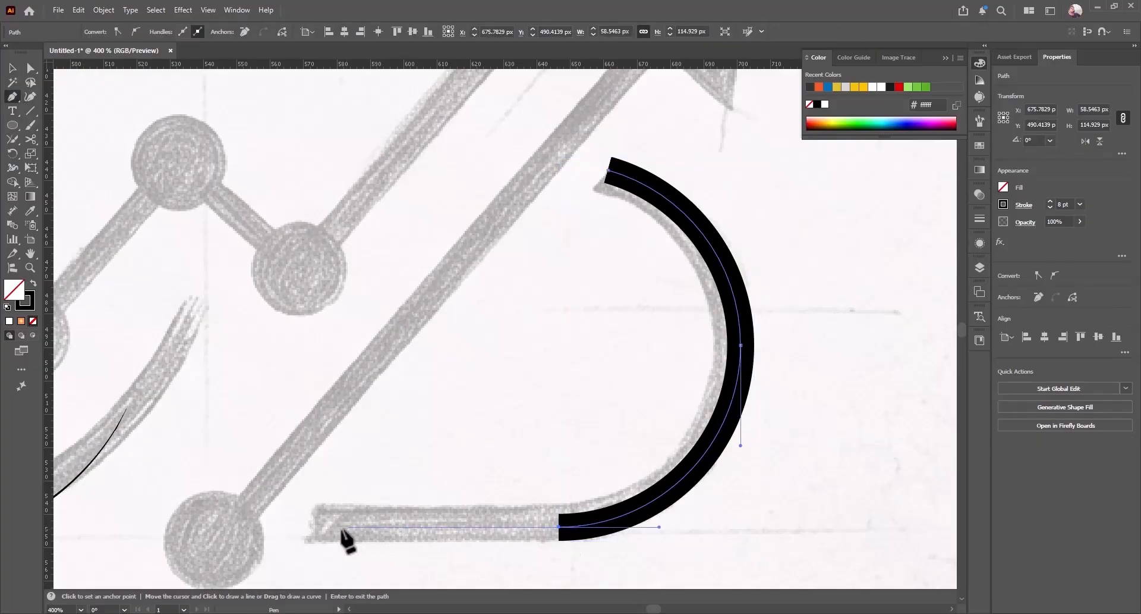
pyautogui.click(311, 526)
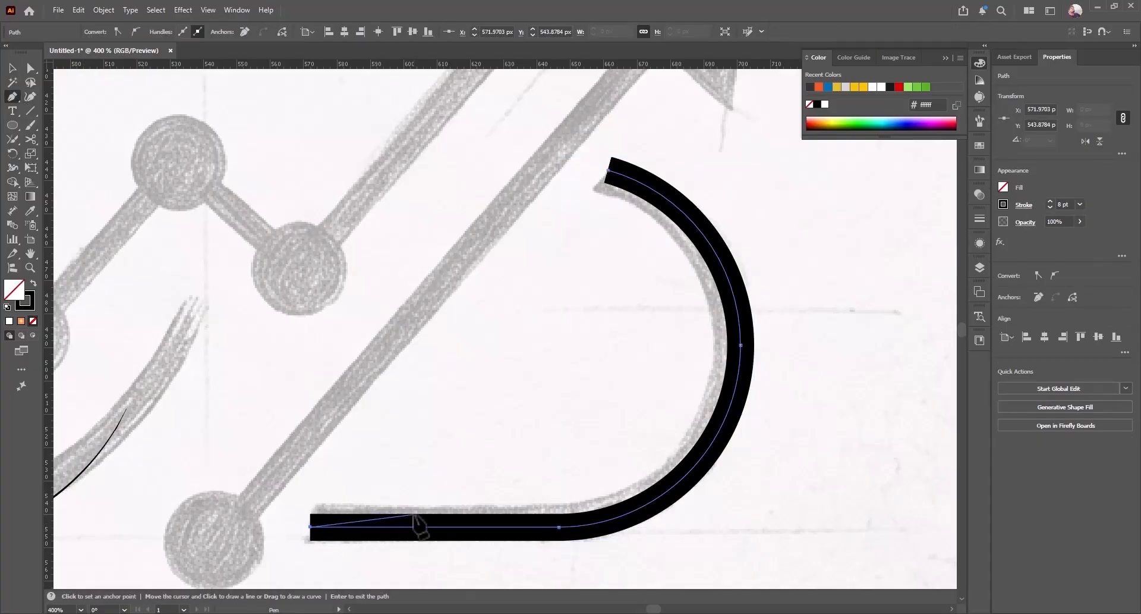
pyautogui.press('v')
pyautogui.click(767, 473)
pyautogui.scroll(-3, 532, 446)
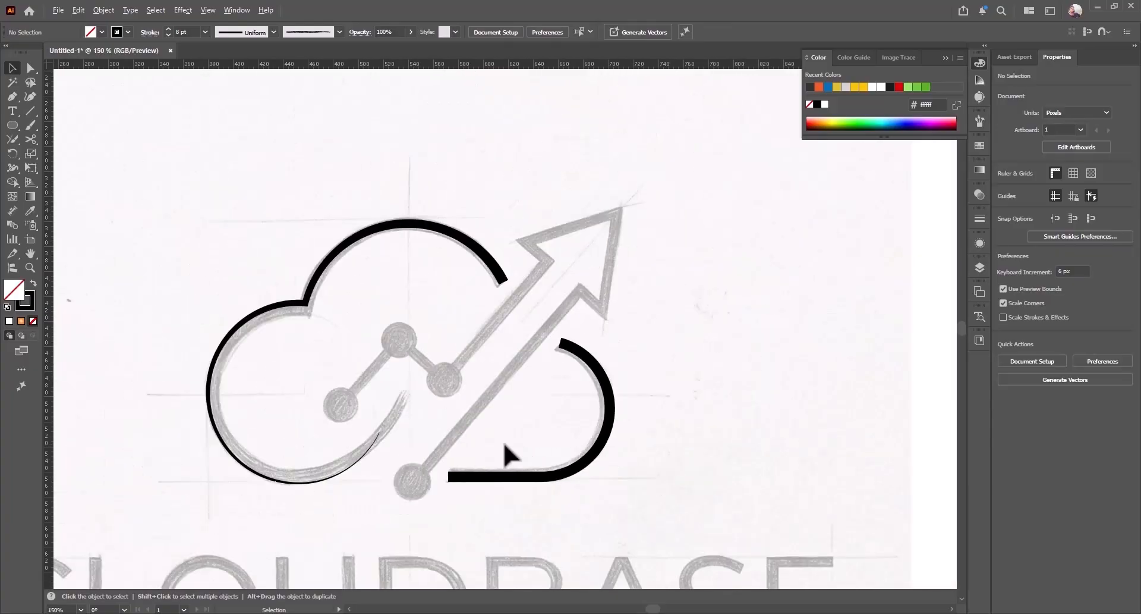
# Draw a circle about 27 px wide over the sketch's node beside the arrow shaft, with black fill and no stroke
pyautogui.moveTo(469, 434); pyautogui.dragTo(530, 492)
pyautogui.scroll(2, 643, 467)
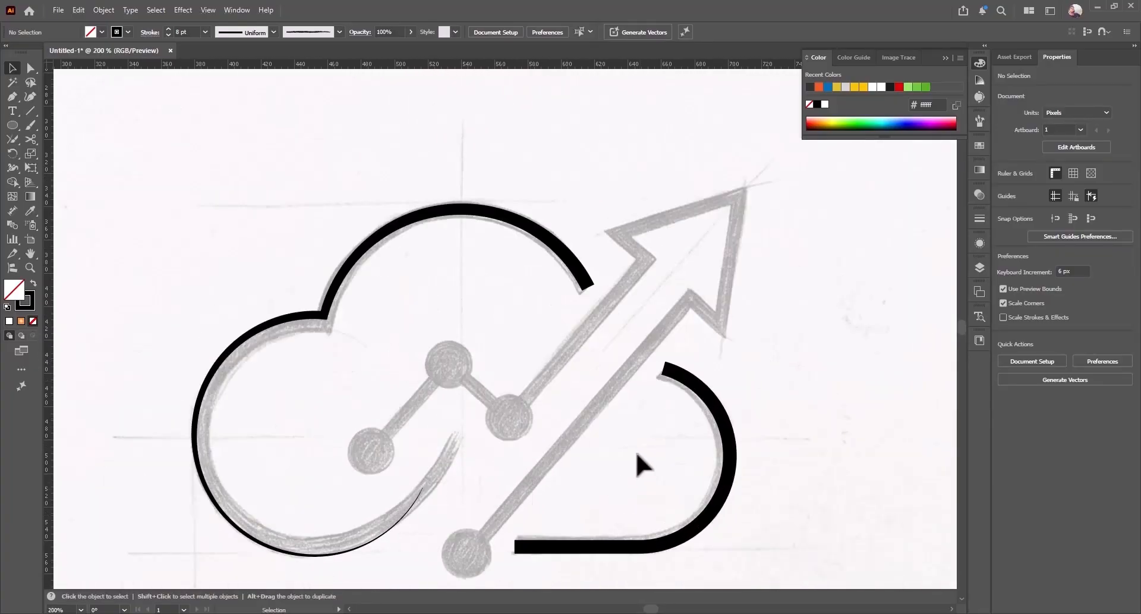
pyautogui.scroll(4, 470, 440)
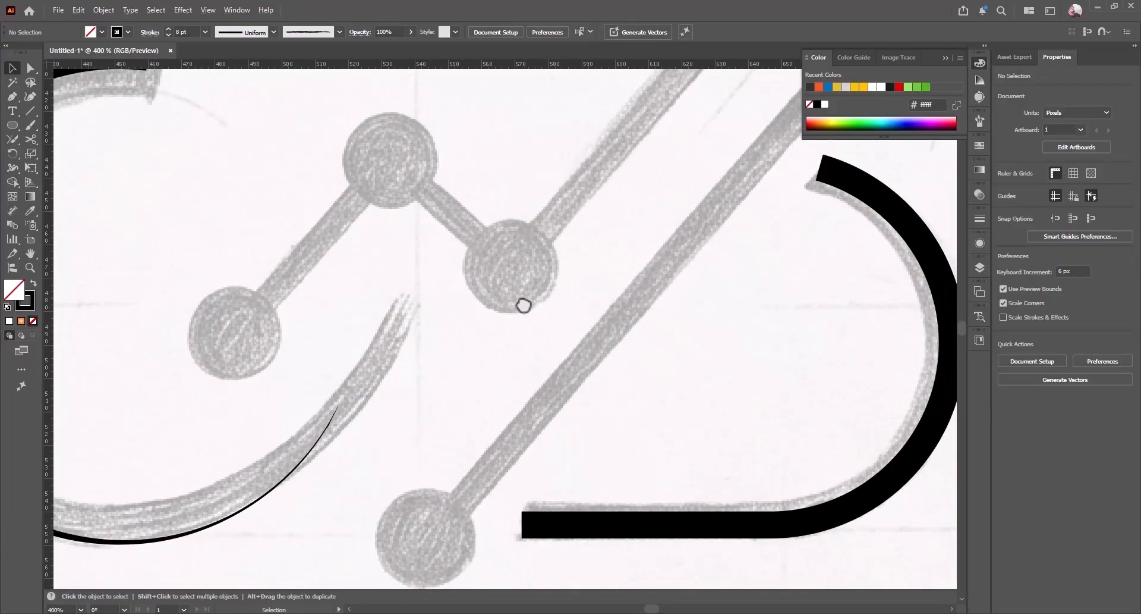
pyautogui.click(11, 126)
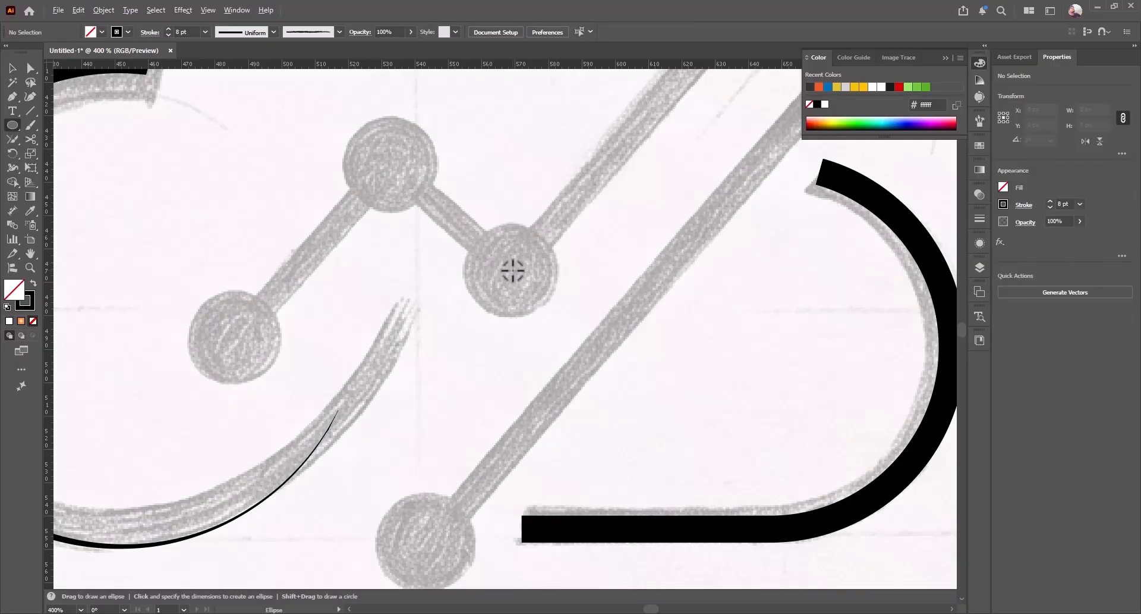
pyautogui.moveTo(512, 270)
pyautogui.mouseDown()
pyautogui.moveTo(545, 296)
pyautogui.moveTo(561, 278)
pyautogui.mouseUp()
pyautogui.click(32, 284)
pyautogui.press('v')
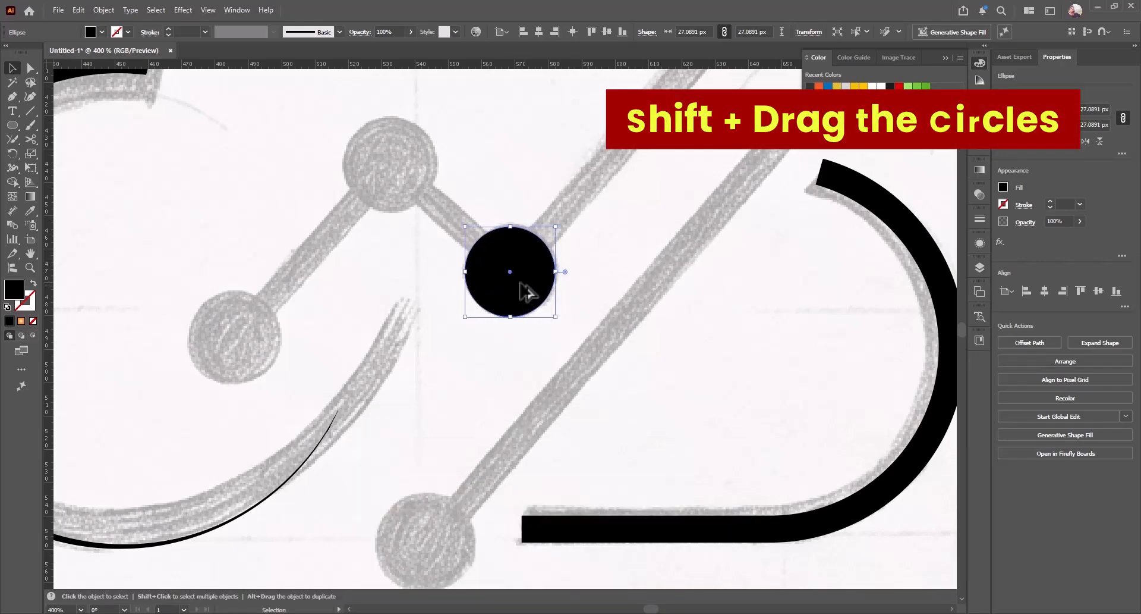
# Duplicate the black circle onto the leftmost and upper nodes and near the arrow's lower node
pyautogui.moveTo(514, 292); pyautogui.dragTo(267, 356)
pyautogui.click(331, 257)
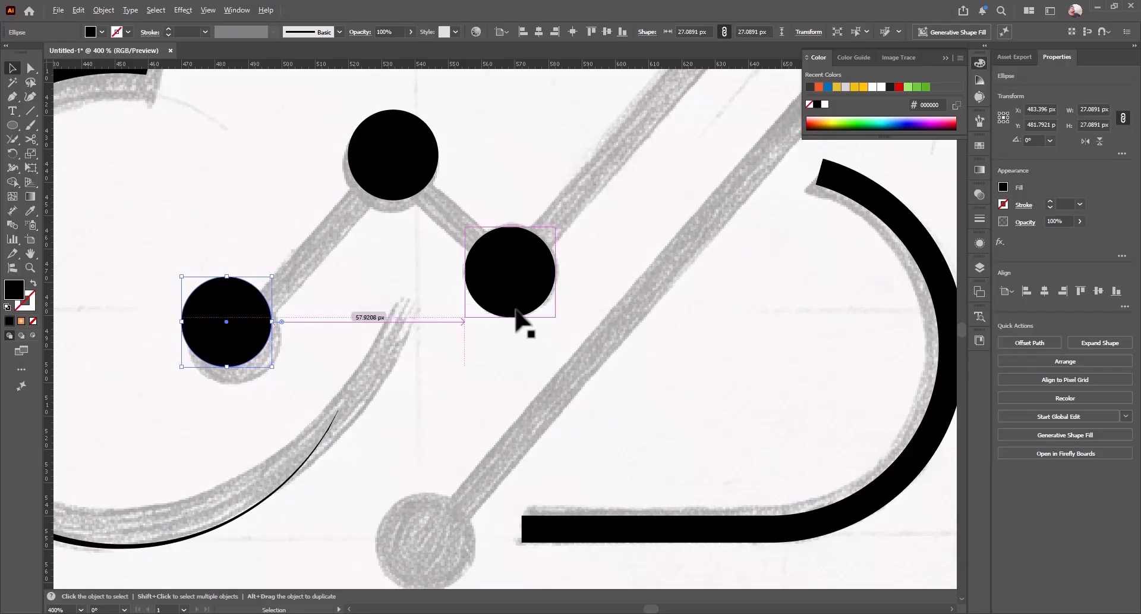
pyautogui.hotkey('ctrl', '-')
pyautogui.moveTo(487, 275); pyautogui.dragTo(537, 287)
pyautogui.click(425, 218)
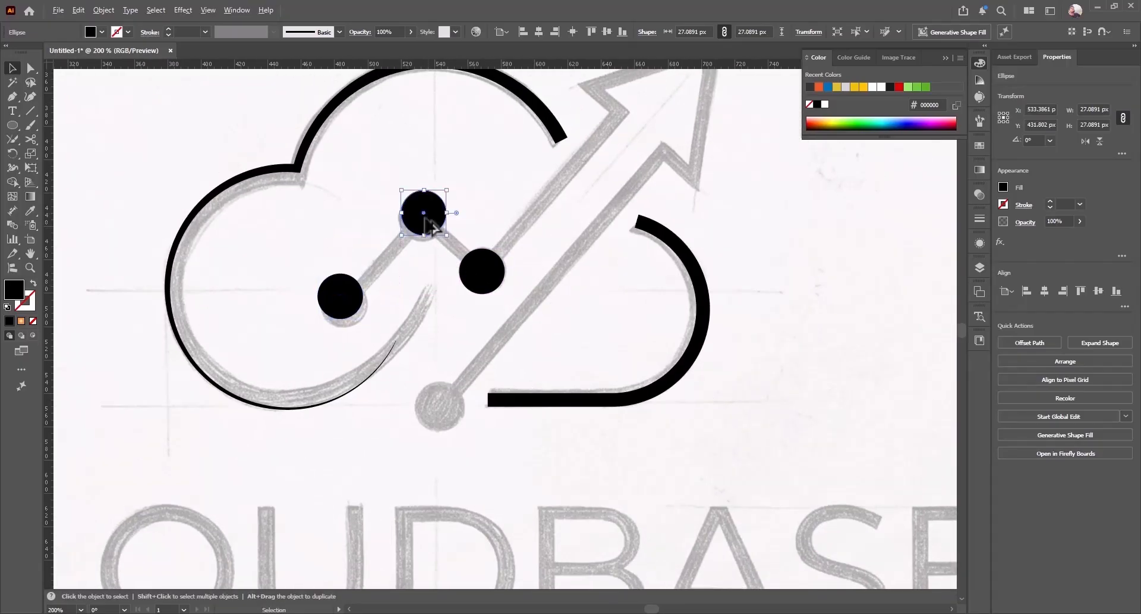
pyautogui.moveTo(431, 225); pyautogui.dragTo(440, 407)
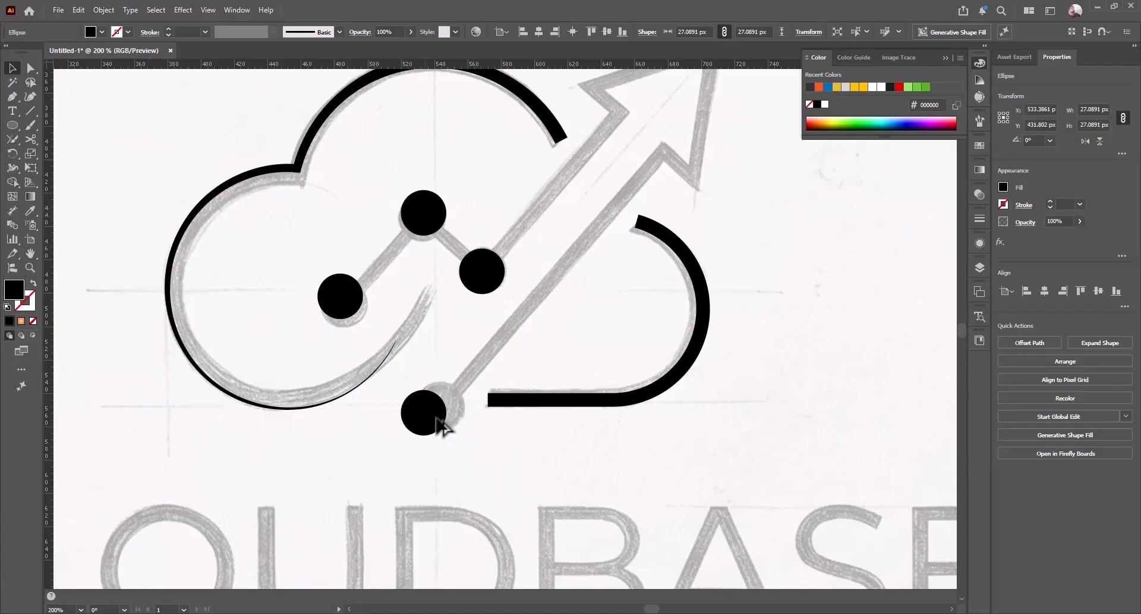
pyautogui.moveTo(439, 417); pyautogui.dragTo(439, 419)
# Draw a straight Pen path from the arrowhead's lower inner corner down to the centre of the bottom circle
pyautogui.scroll(3, 453, 326)
pyautogui.hscroll(3, 454, 326)
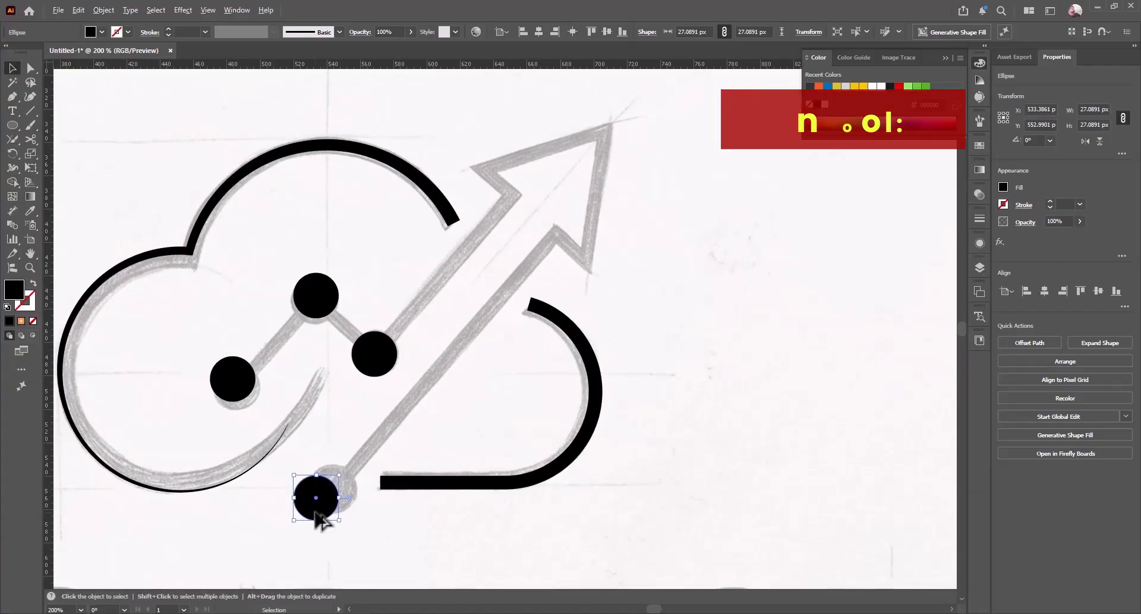
pyautogui.scroll(3, 319, 505)
pyautogui.scroll(-1, 324, 494)
pyautogui.hscroll(2, 333, 475)
pyautogui.scroll(-3, 351, 468)
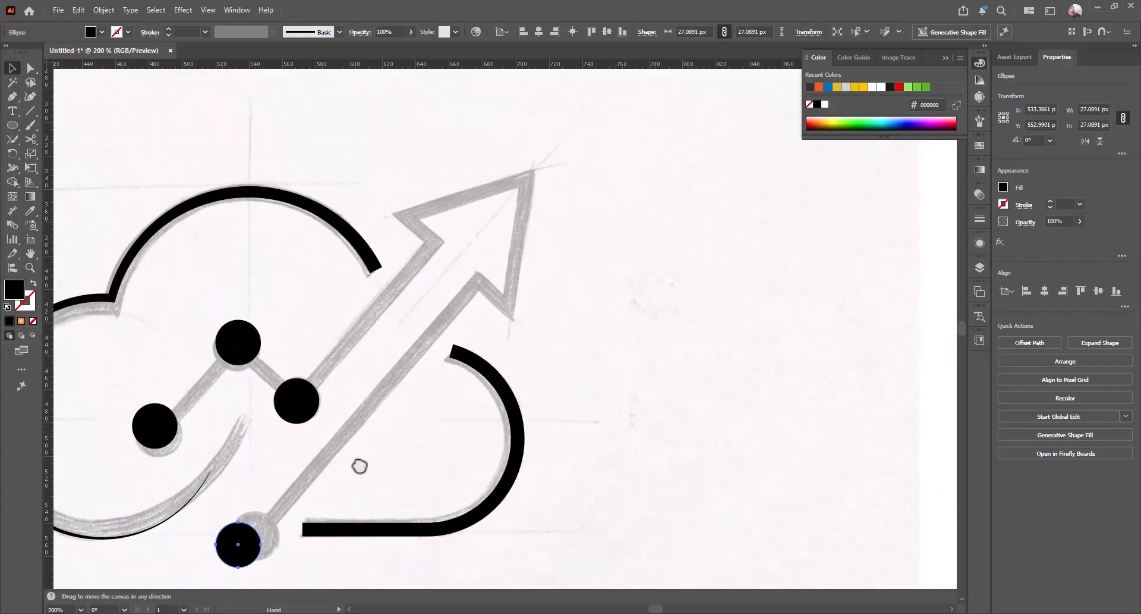
pyautogui.click(13, 97)
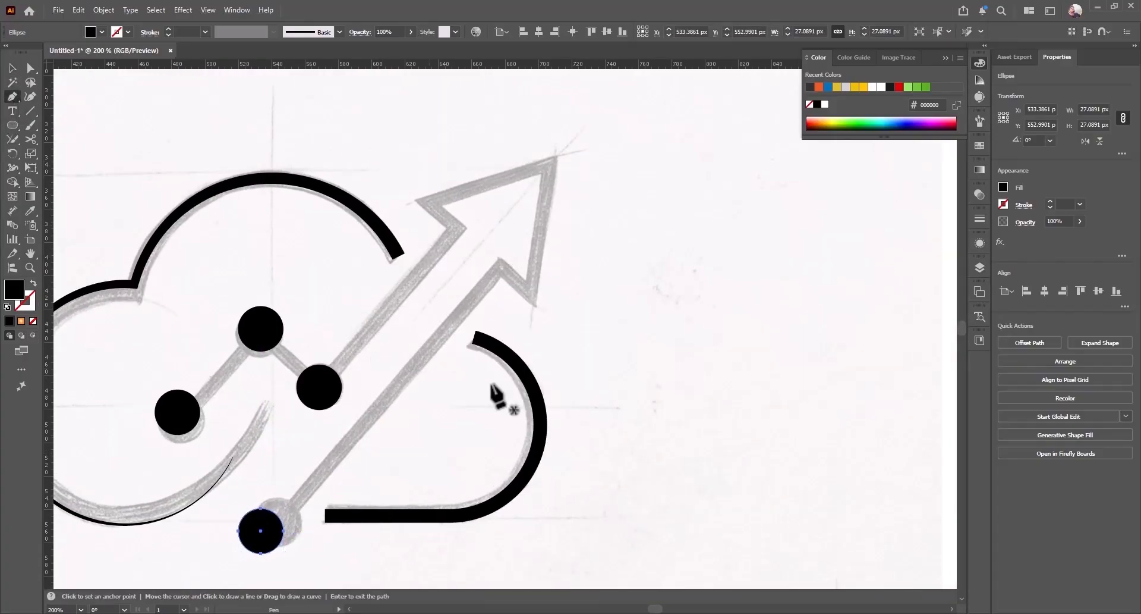
pyautogui.click(501, 267)
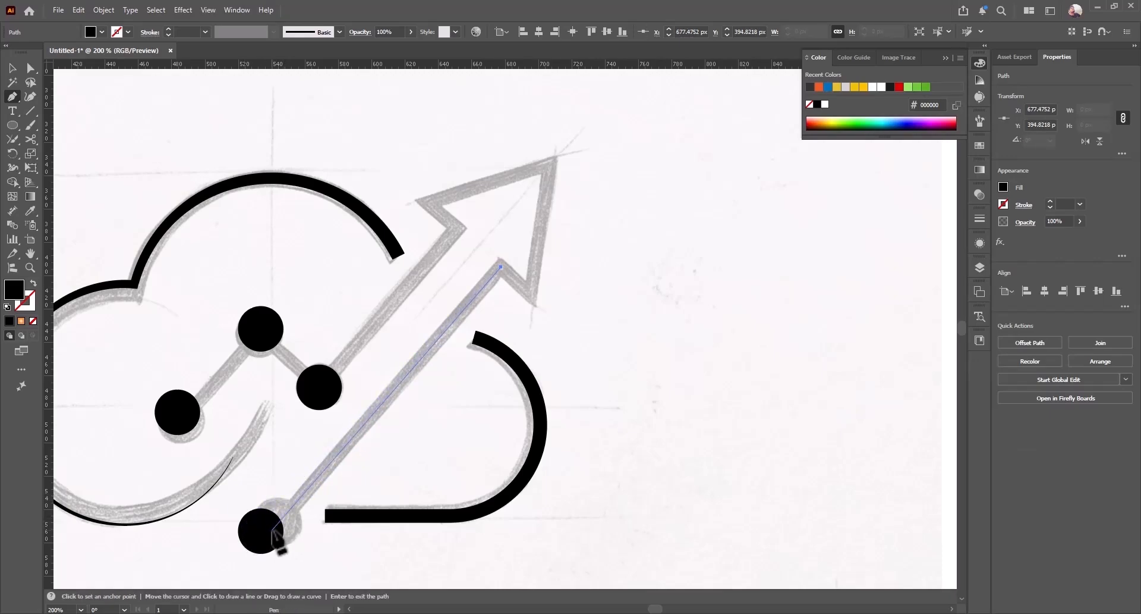
pyautogui.click(259, 532)
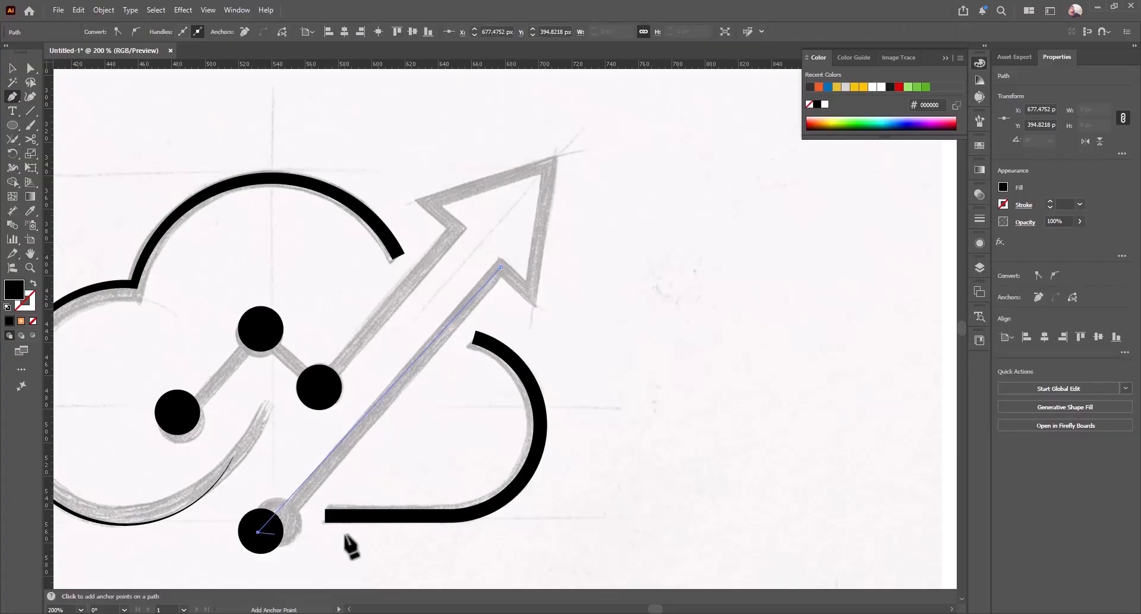
pyautogui.click(12, 69)
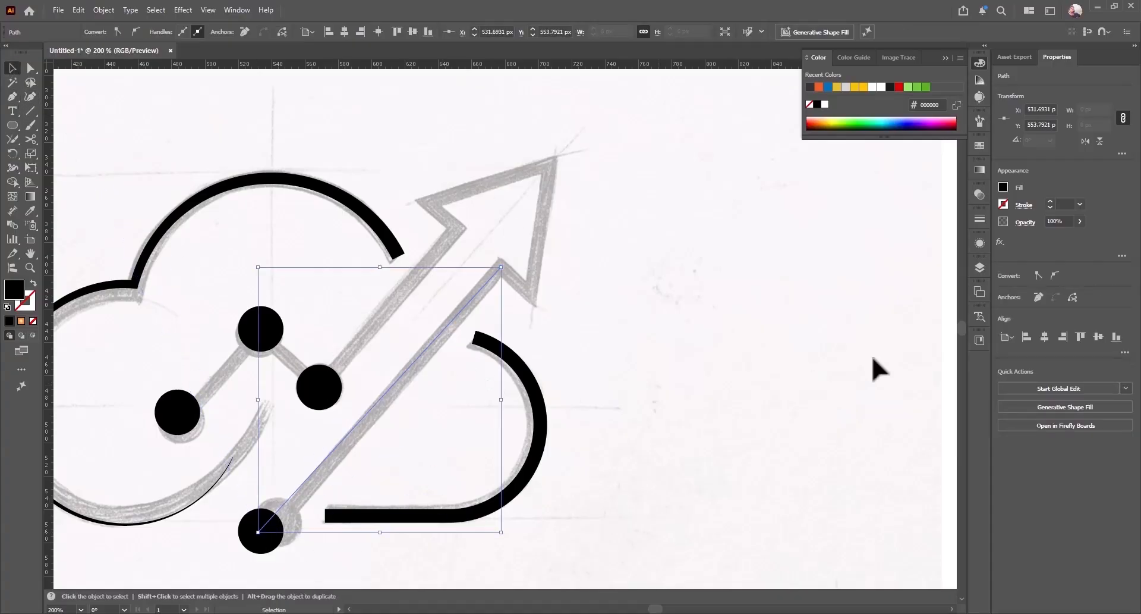
# Set the stroke weight of the arrow shaft line to 10 pt and deselect it
pyautogui.write('7')
pyautogui.press('Return')
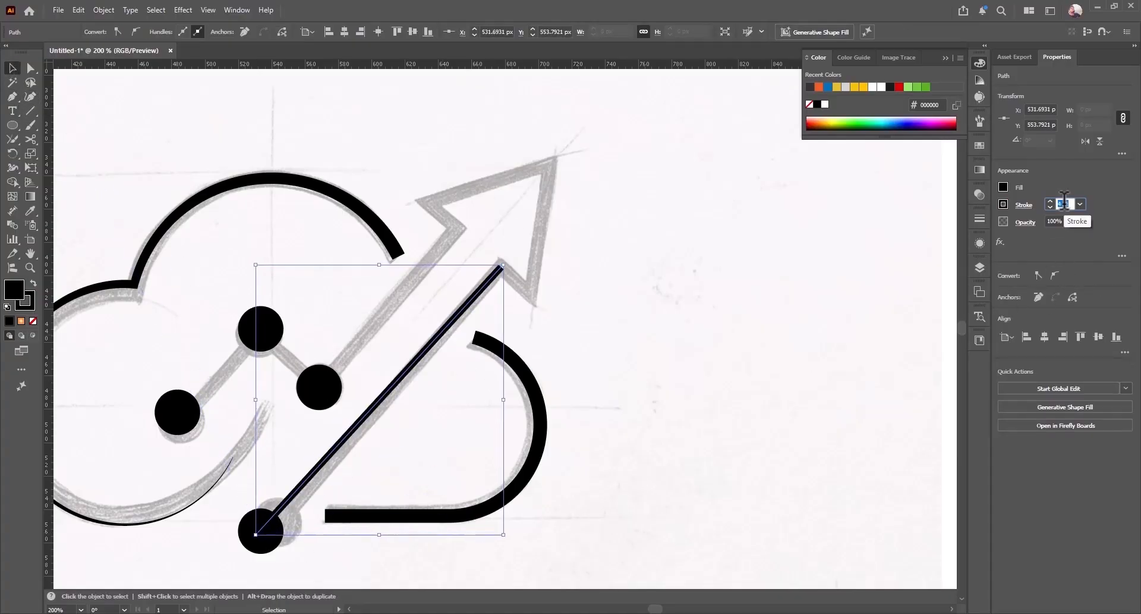
pyautogui.write('10')
pyautogui.press('Return')
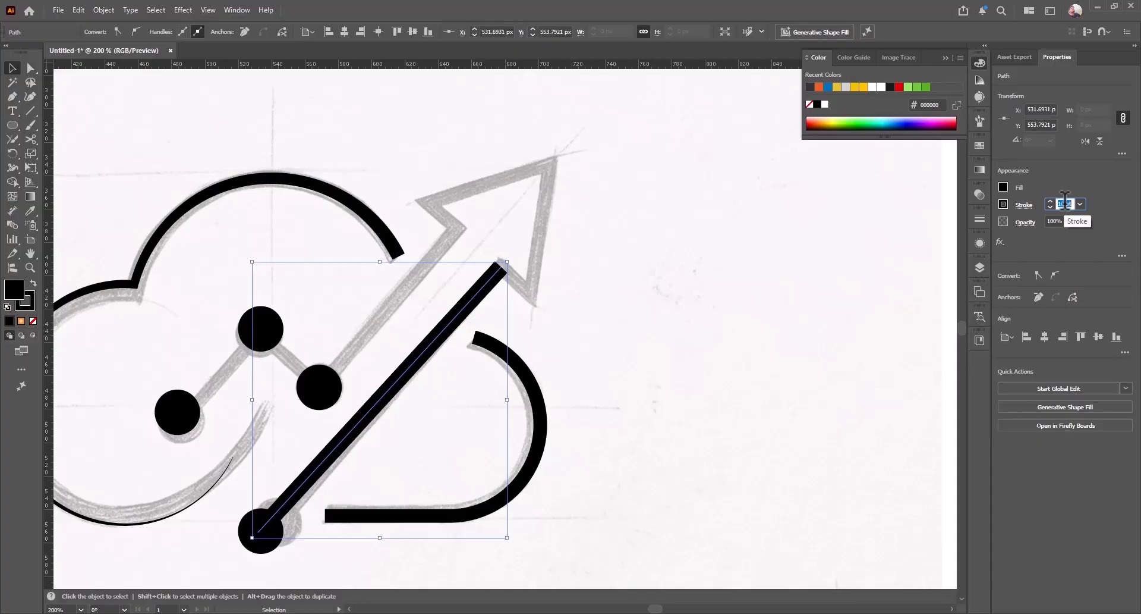
pyautogui.press('Up')
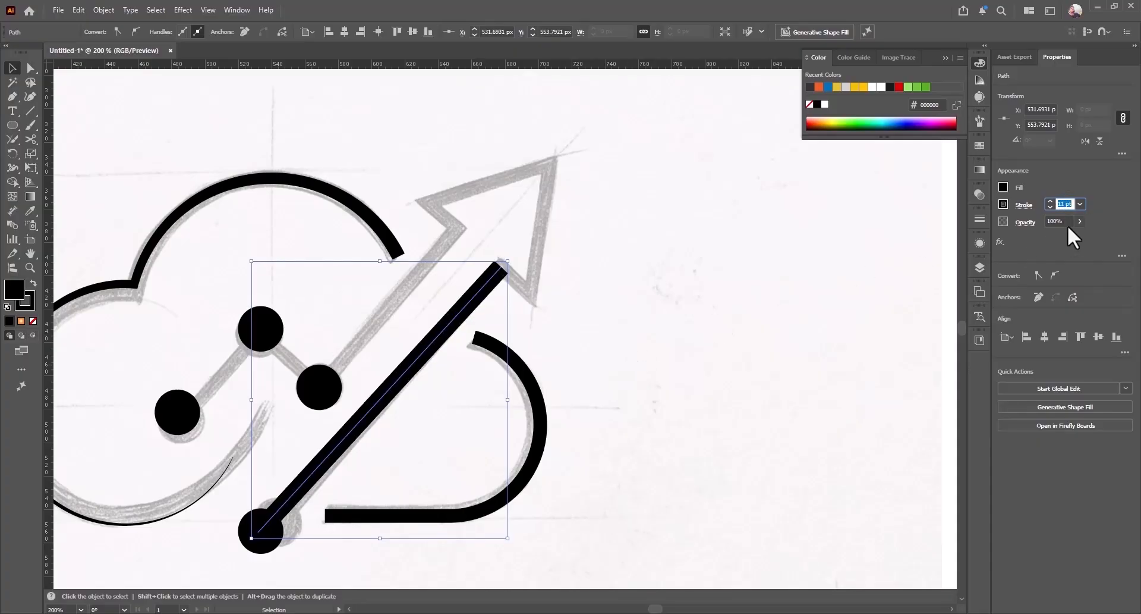
pyautogui.press('Down')
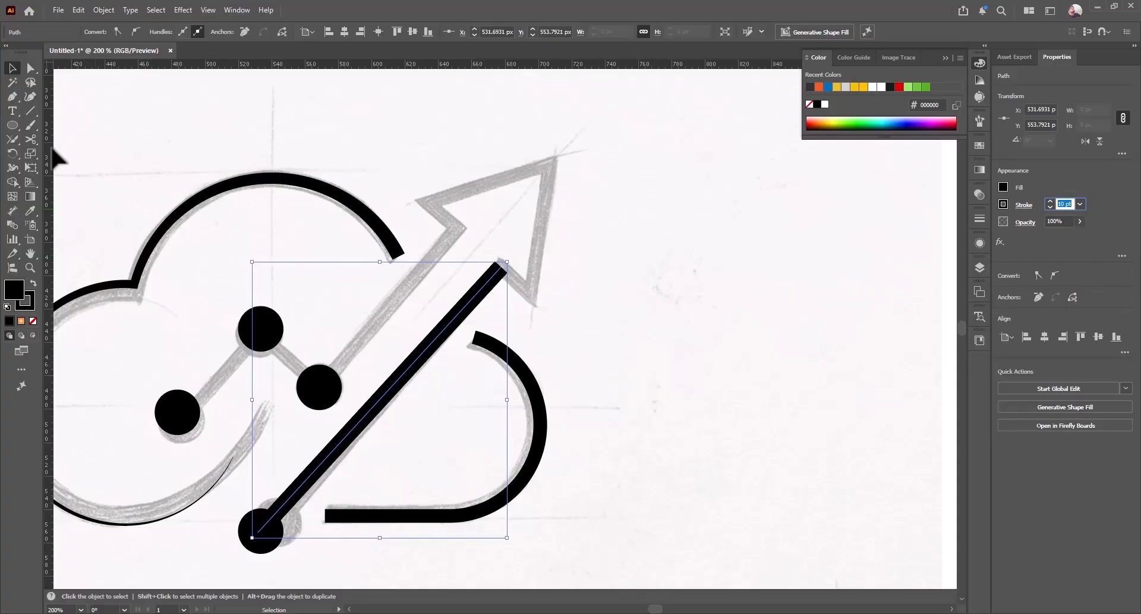
pyautogui.click(468, 428)
# Adjust the shaft line's two end anchors to sit in the bottom circle and at the arrowhead's inner corner
pyautogui.scroll(1, 413, 327)
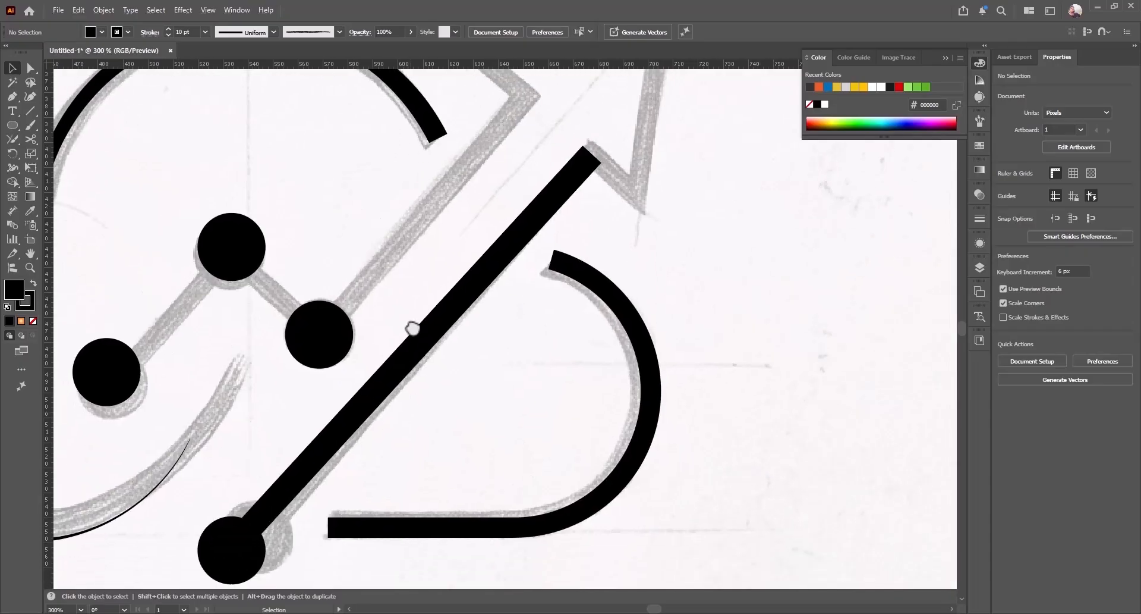
pyautogui.scroll(-2, 413, 327)
pyautogui.press('a')
pyautogui.click(287, 461)
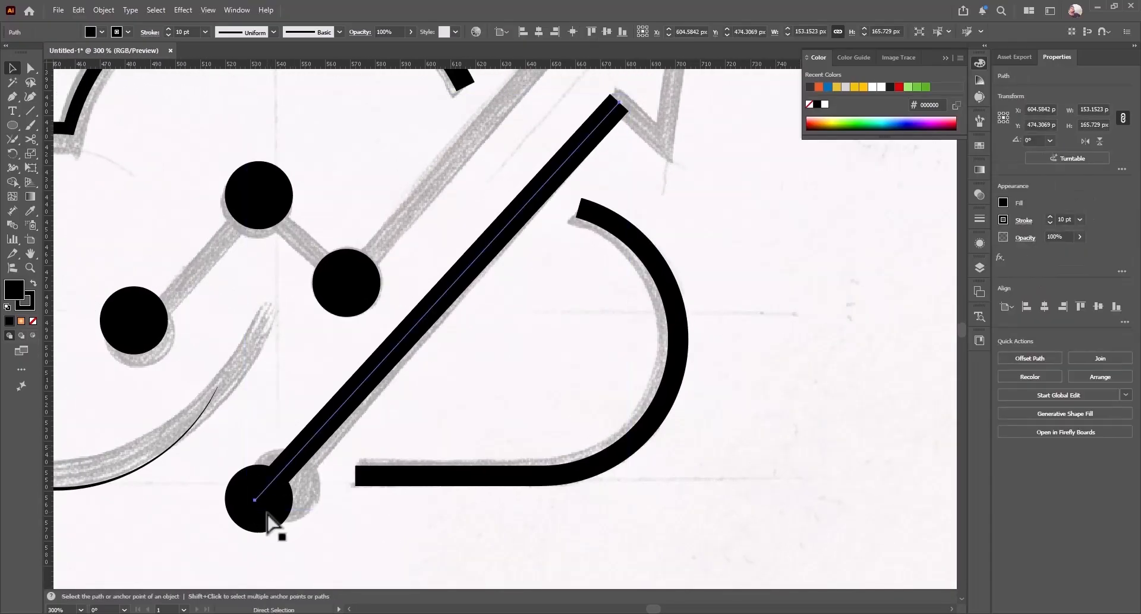
pyautogui.moveTo(256, 500); pyautogui.dragTo(255, 504)
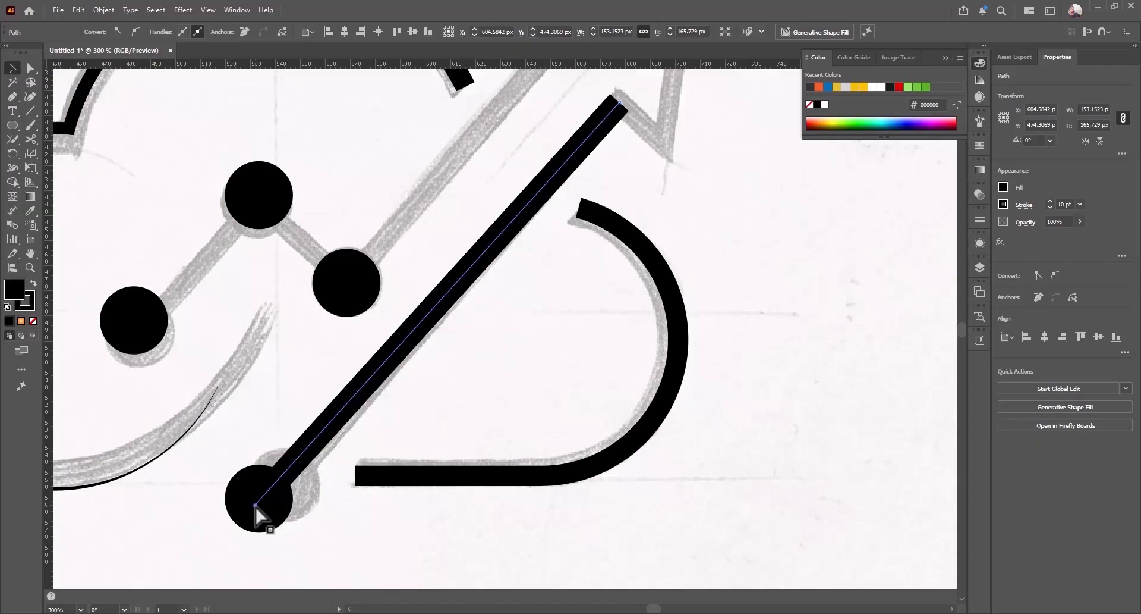
pyautogui.scroll(4, 612, 232)
pyautogui.hscroll(3, 613, 232)
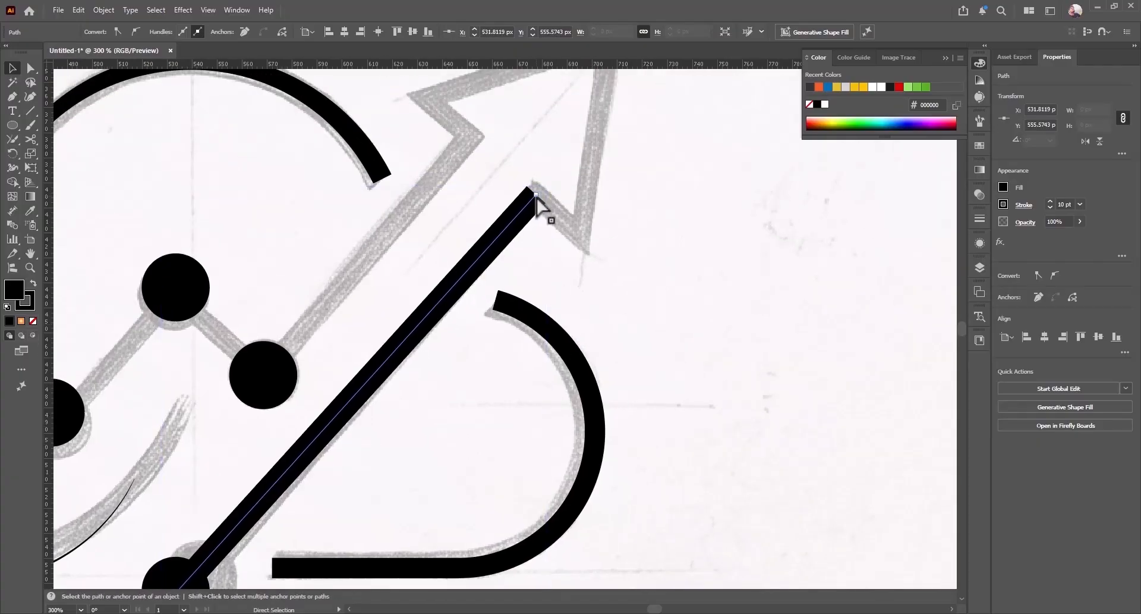
pyautogui.moveTo(537, 196); pyautogui.dragTo(542, 187)
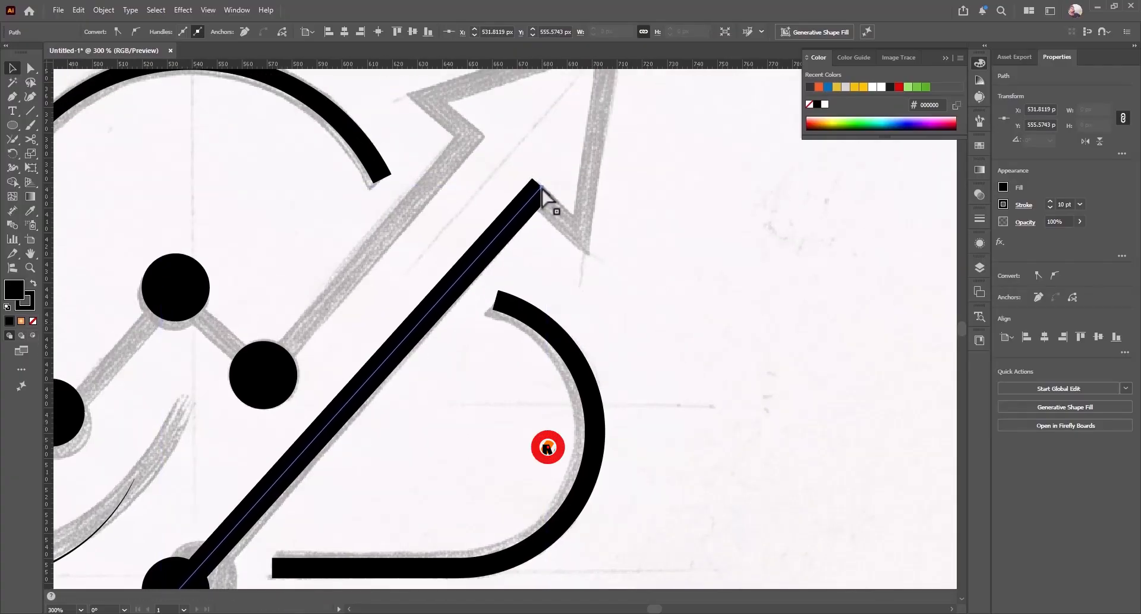
pyautogui.click(409, 344)
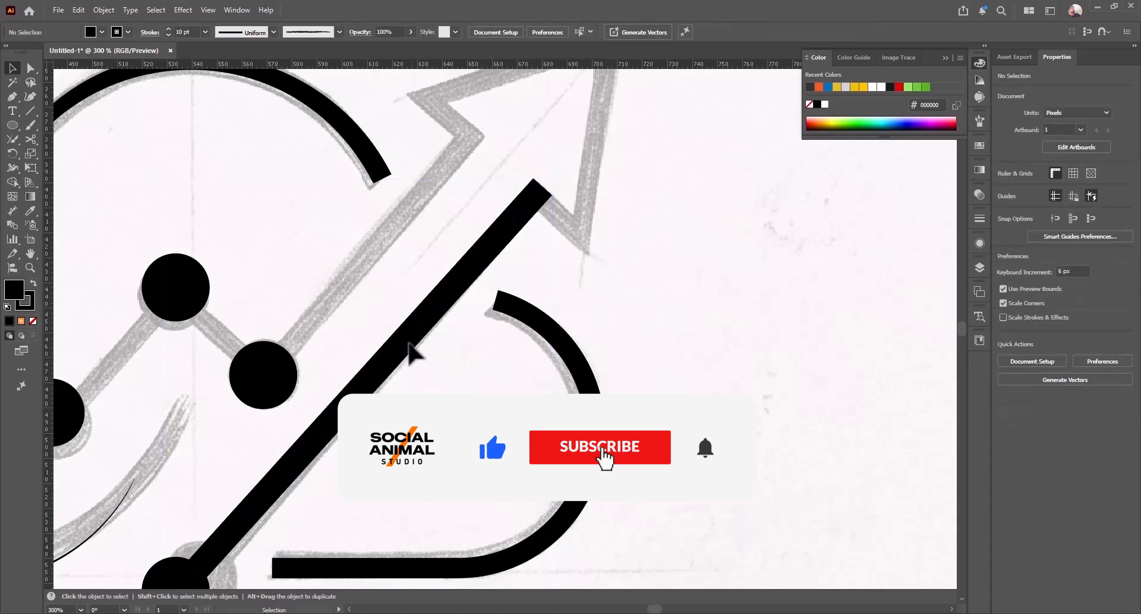
# Duplicate the arrow shaft line in parallel onto the sketch's upper shaft, crossing the circle beside it
pyautogui.click(409, 343)
pyautogui.moveTo(409, 344); pyautogui.dragTo(340, 295)
pyautogui.scroll(-1, 232, 457)
pyautogui.hscroll(-2, 232, 458)
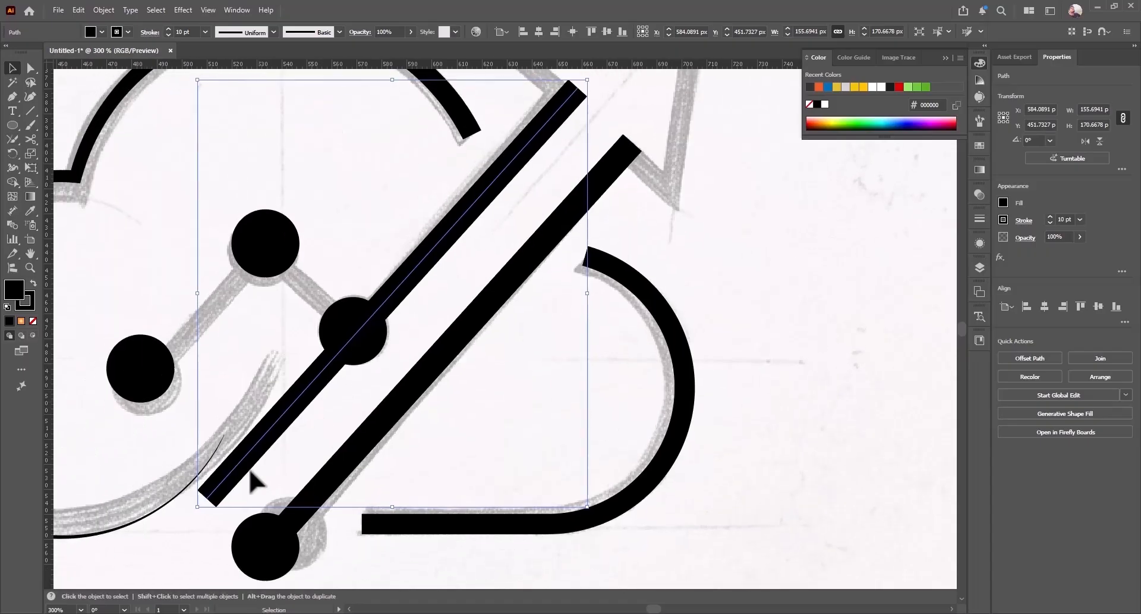
# Try to shorten the duplicated line by moving its lower end anchor to the circle's centre
pyautogui.press('a')
pyautogui.moveTo(206, 498); pyautogui.dragTo(354, 331)
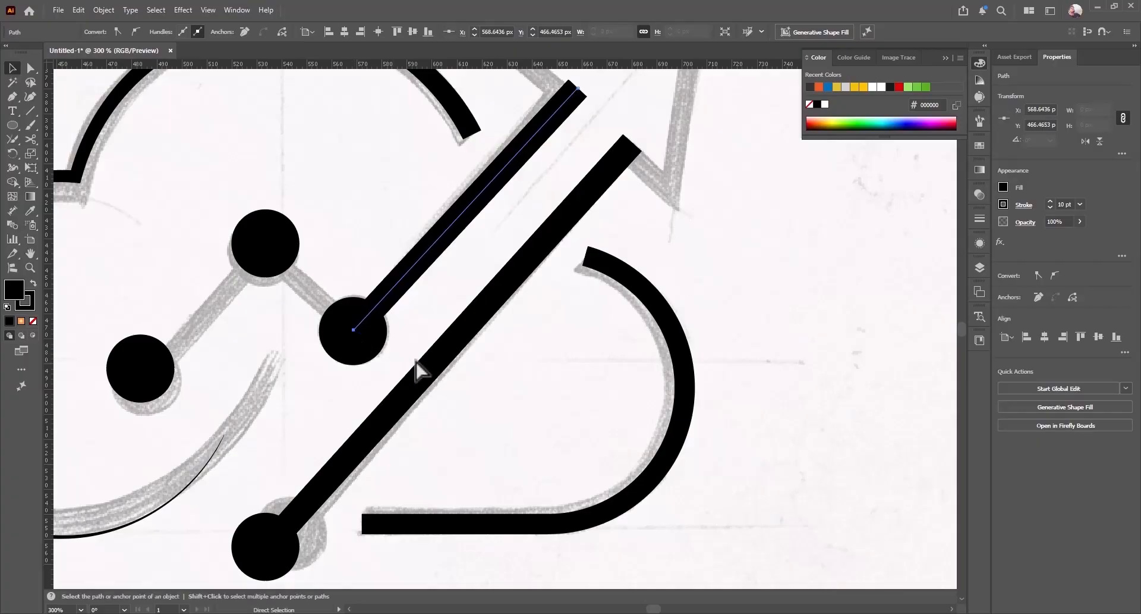
pyautogui.hotkey('ctrl', 'z')
pyautogui.press('v')
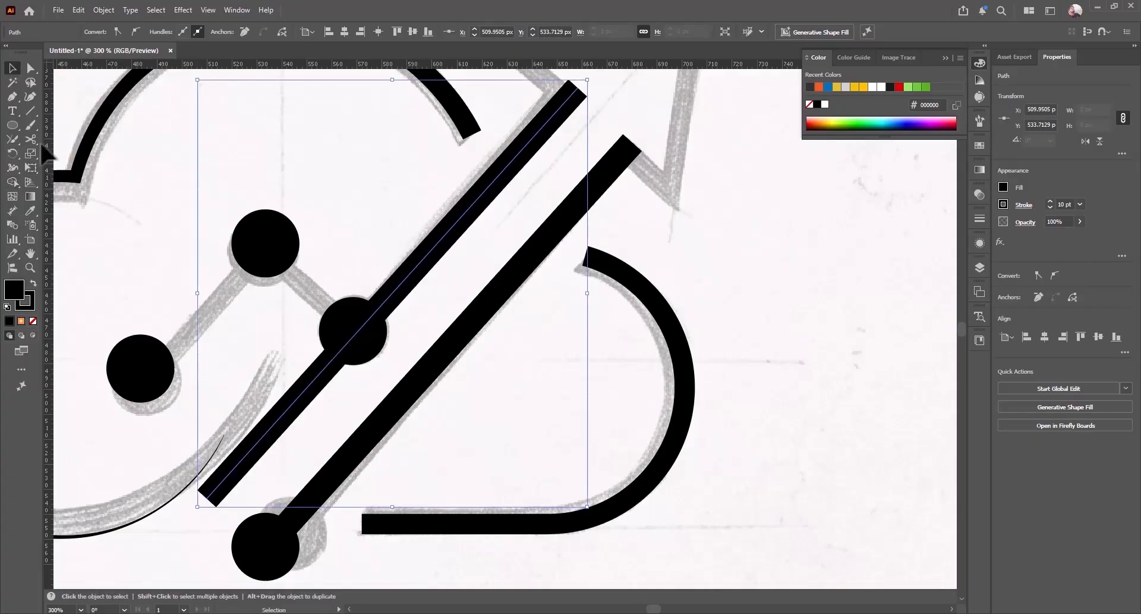
# Add an anchor point on the duplicated line inside the circle and delete the section below it
pyautogui.click(13, 97)
pyautogui.click(351, 334)
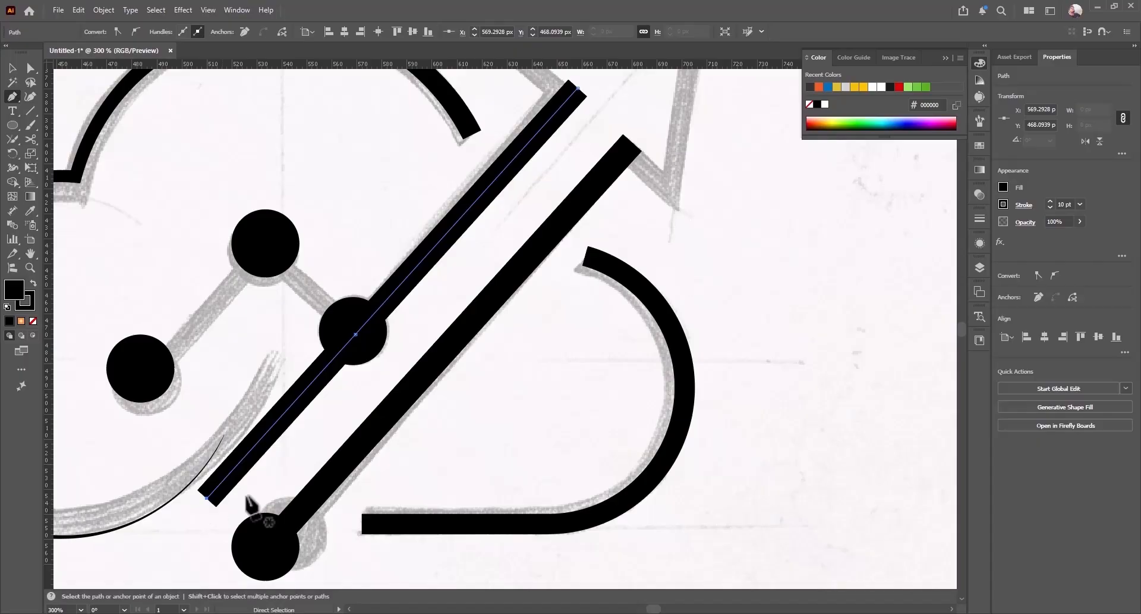
pyautogui.press('Delete')
pyautogui.press('v')
# Nudge the shortened upper shaft line so its lower end sits closer to the circle's centre
pyautogui.hotkey('ctrl', '+')
pyautogui.hotkey('ctrl', '+')
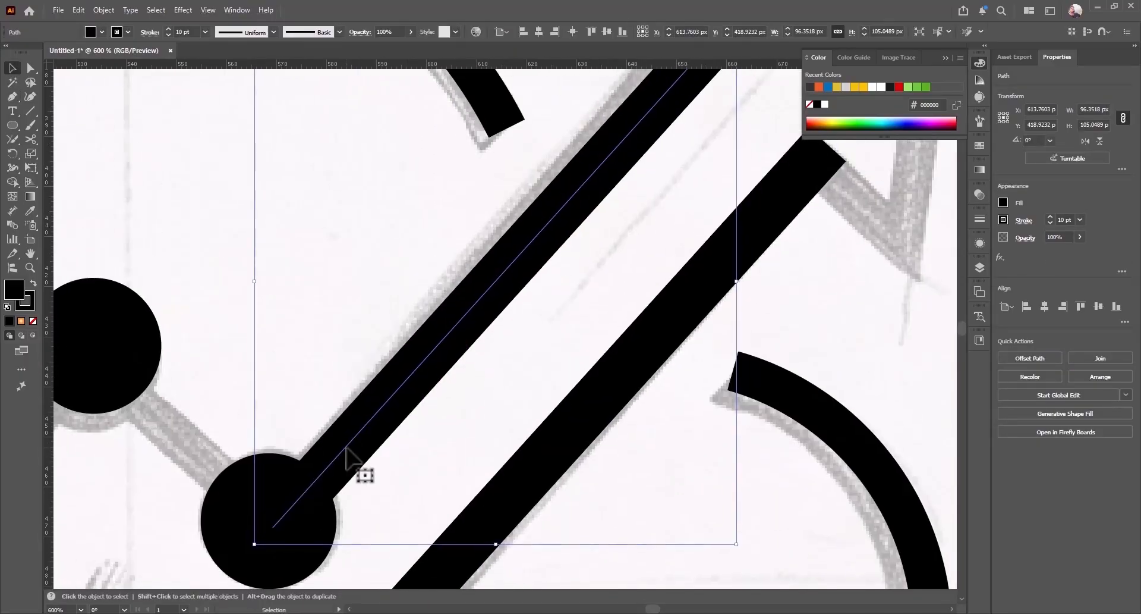
pyautogui.moveTo(346, 447); pyautogui.dragTo(345, 446)
pyautogui.hotkey('ctrl', '-')
pyautogui.hotkey('ctrl', '-')
pyautogui.moveTo(427, 328); pyautogui.dragTo(463, 304)
pyautogui.hotkey('ctrl', '+')
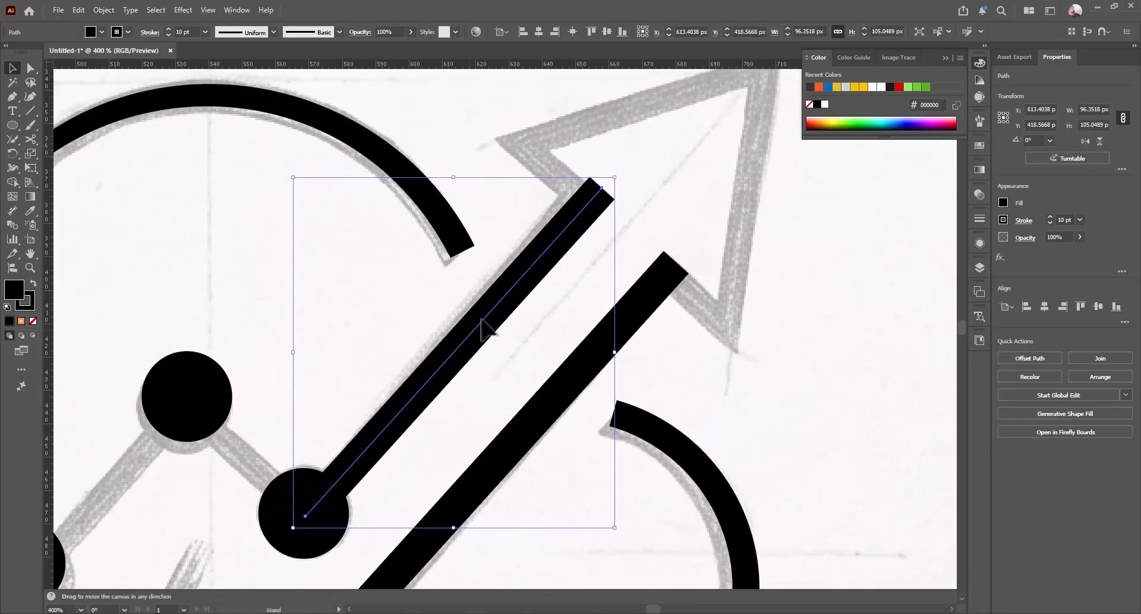
# Duplicate the shortened line onto the sketch's connector through the leftmost and upper circles
pyautogui.moveTo(375, 428); pyautogui.dragTo(392, 376)
pyautogui.moveTo(444, 246); pyautogui.dragTo(308, 399)
pyautogui.press('a')
pyautogui.scroll(-2, 284, 427)
pyautogui.hscroll(-3, 285, 427)
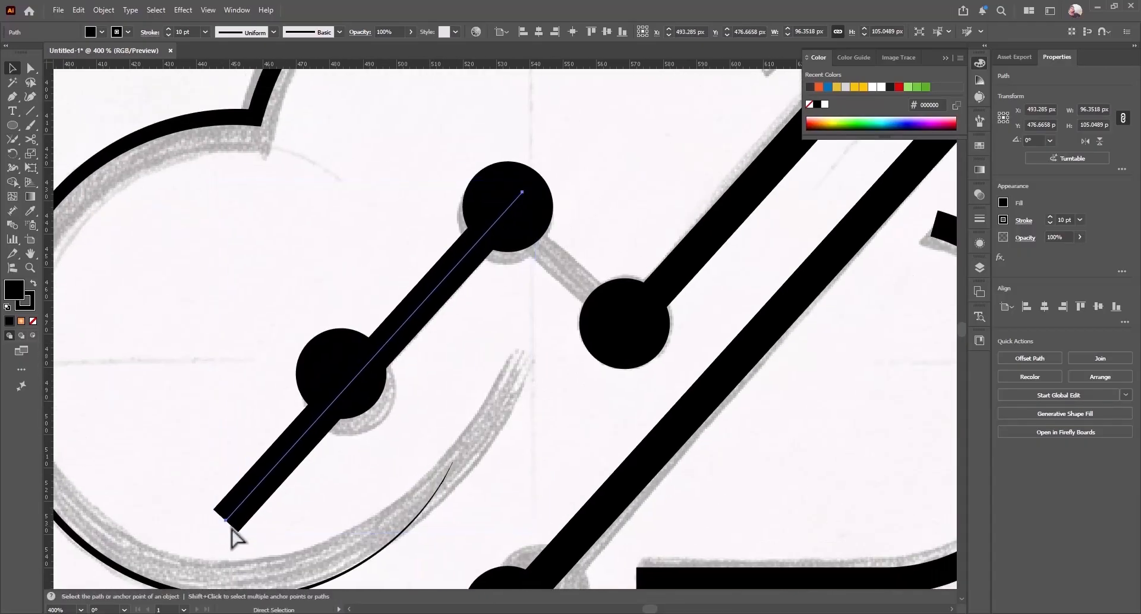
# Move the duplicated line's ends to the centres of the leftmost and upper circles
pyautogui.moveTo(229, 528); pyautogui.dragTo(337, 382)
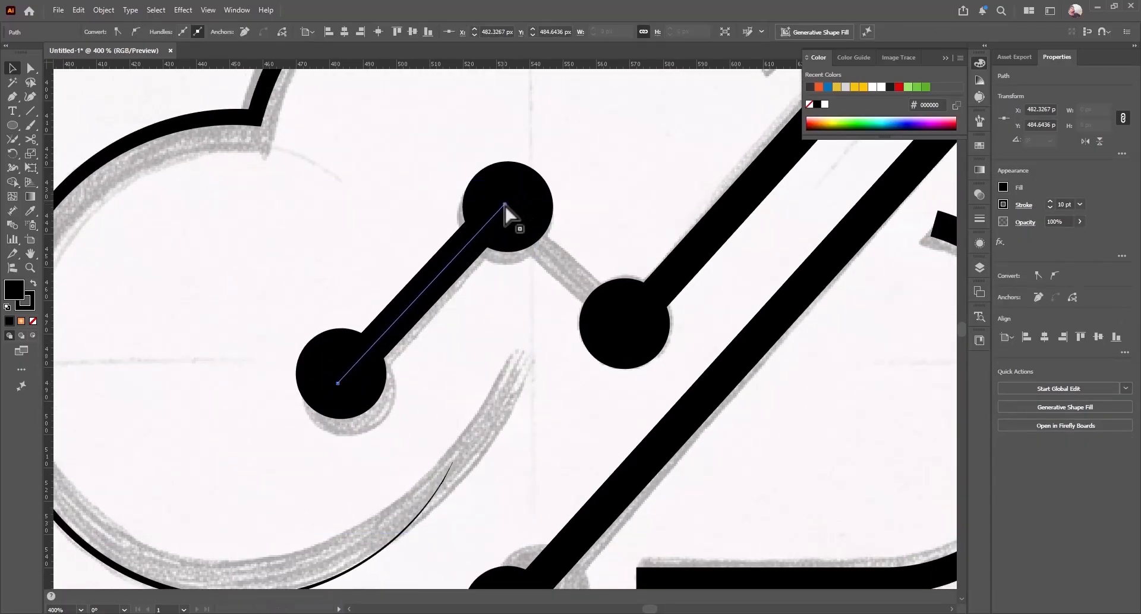
pyautogui.press('v')
# Duplicate the connector line and rotate the copy onto the sketched link between the upper circle and the circle at the arrow shaft's base
pyautogui.scroll(-1, 508, 259)
pyautogui.scroll(1, 313, 350)
pyautogui.hscroll(3, 314, 351)
pyautogui.moveTo(333, 344); pyautogui.dragTo(394, 357)
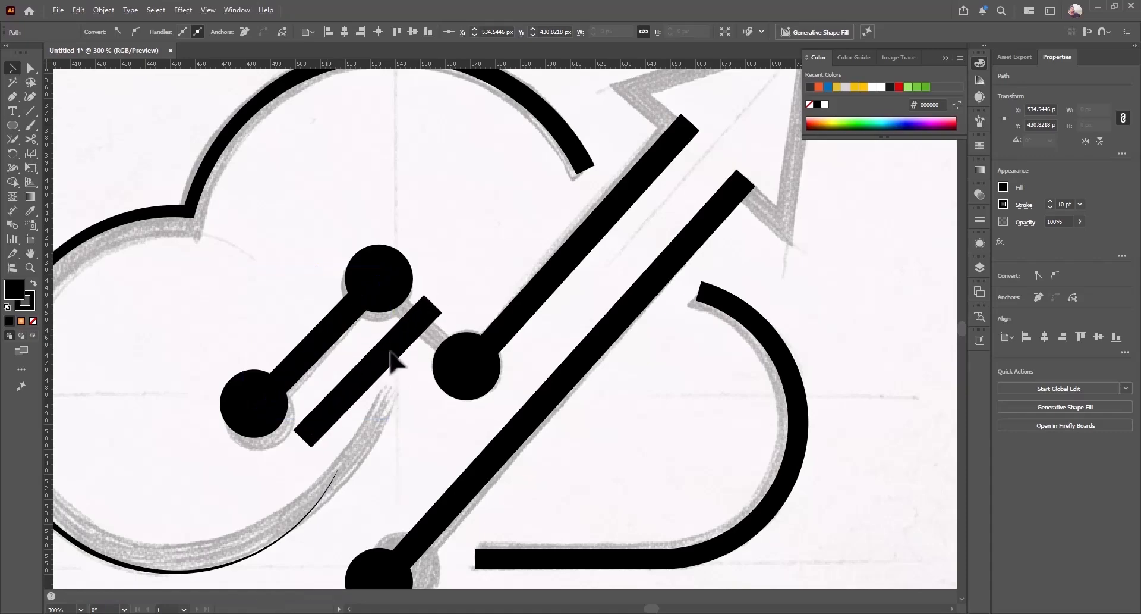
pyautogui.moveTo(446, 300); pyautogui.dragTo(443, 339)
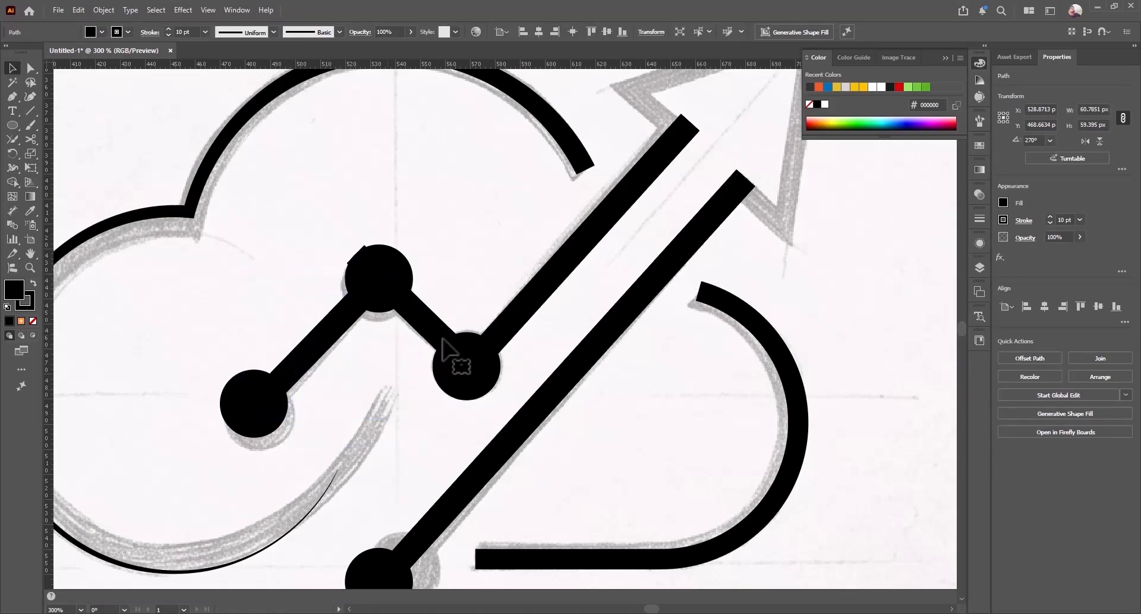
# Move both end anchors of the rotated connector to the centres of the two circles it links
pyautogui.press('a')
pyautogui.moveTo(357, 255); pyautogui.dragTo(380, 277)
pyautogui.hotkey('ctrl', 'z')
pyautogui.click(356, 255)
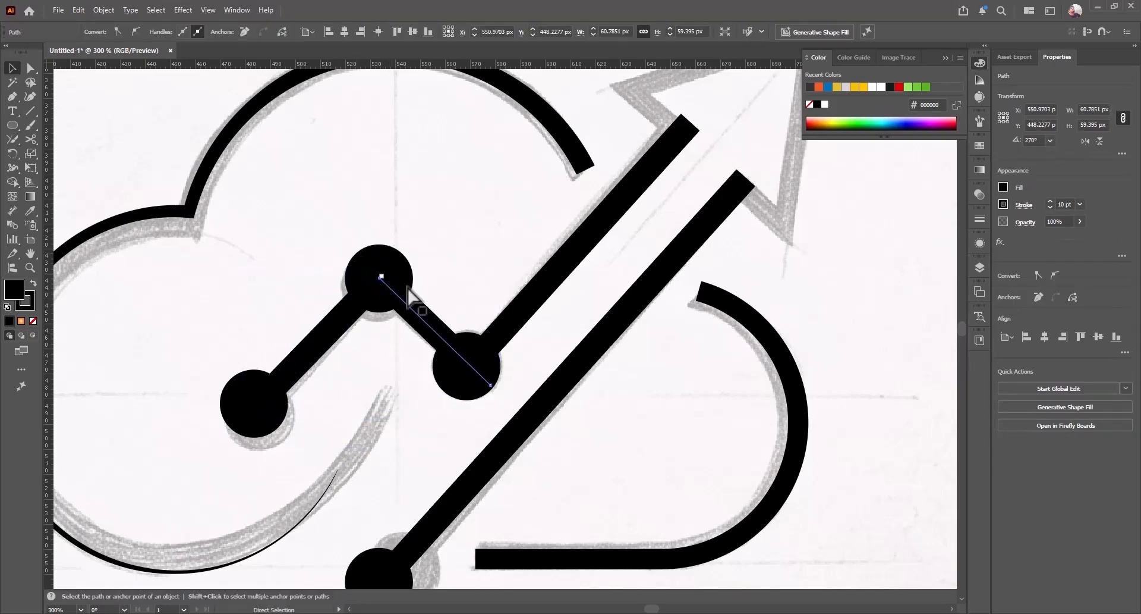
pyautogui.moveTo(491, 385); pyautogui.dragTo(469, 363)
pyautogui.press('v')
pyautogui.scroll(3, 491, 351)
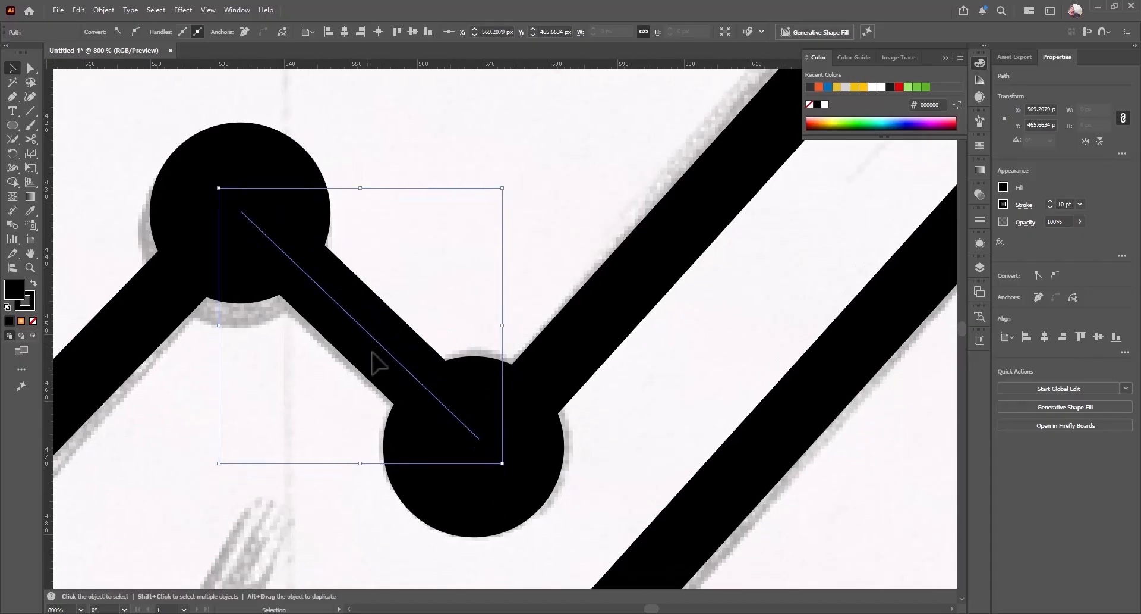
# Draw a triangle about 85 px wide and 73 px high over the sketched arrowhead and remove its fill
pyautogui.scroll(-5, 377, 365)
pyautogui.scroll(3, 452, 324)
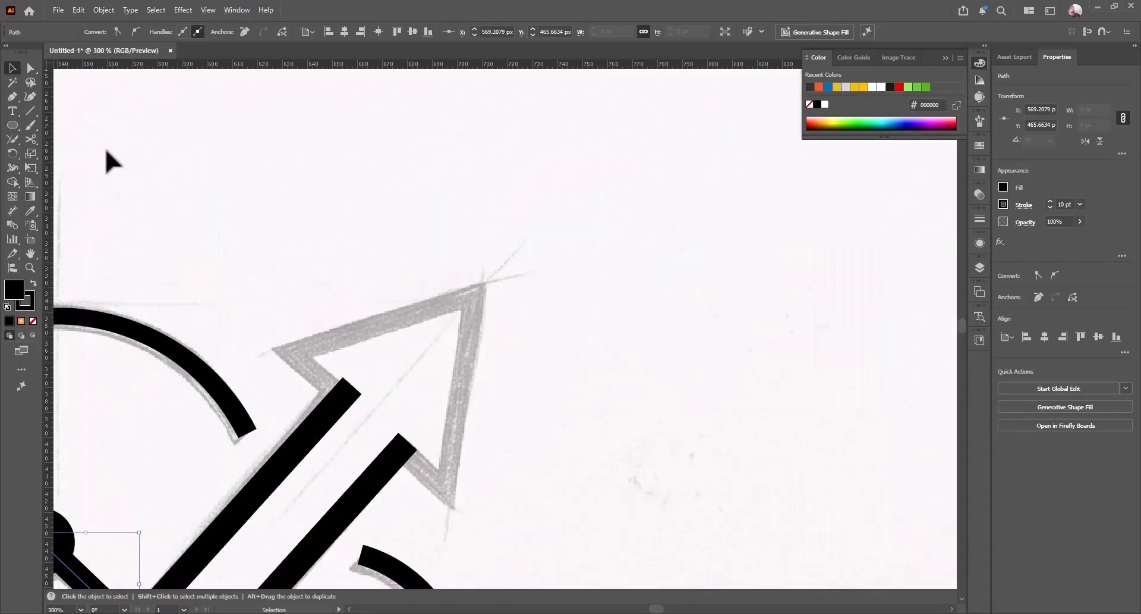
pyautogui.moveTo(12, 126); pyautogui.dragTo(71, 168)
pyautogui.moveTo(383, 317); pyautogui.dragTo(428, 400)
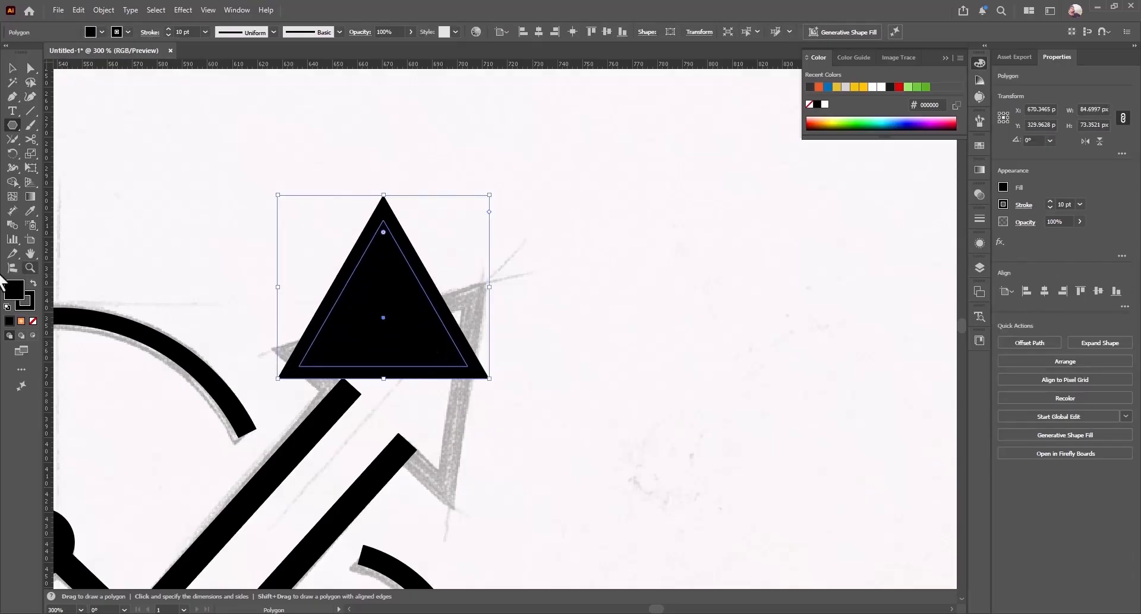
pyautogui.click(33, 322)
# Rotate the triangle to point along the arrow and move it onto the ends of the shaft lines
pyautogui.press('v')
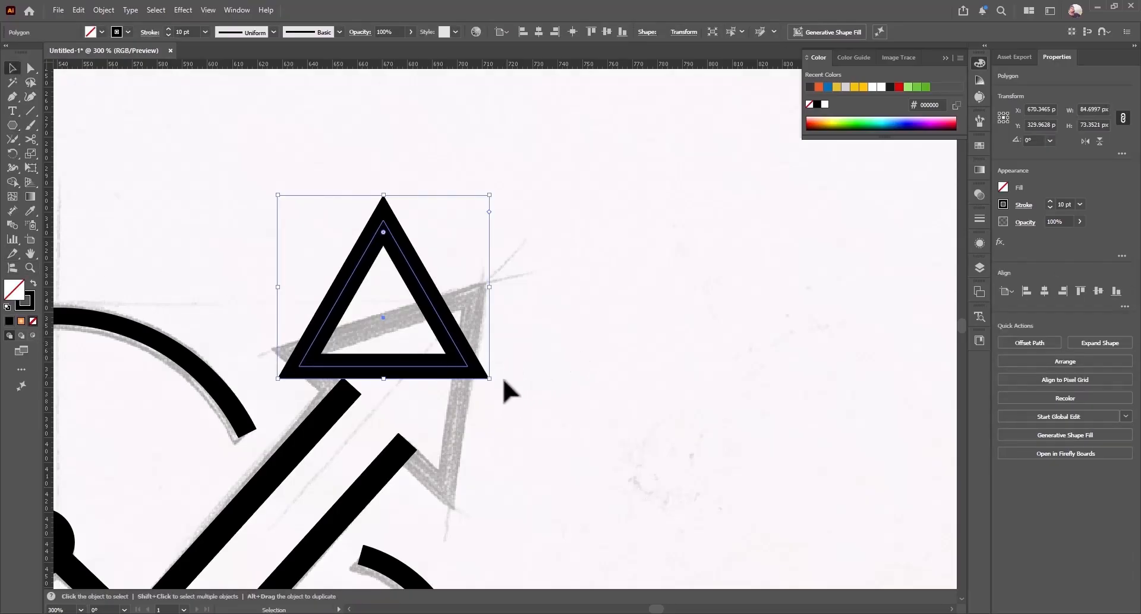
pyautogui.moveTo(497, 384); pyautogui.dragTo(404, 432)
pyautogui.moveTo(384, 396); pyautogui.dragTo(433, 445)
# Pull the upper ends of both shaft lines back so they sit just short of the triangle's base
pyautogui.scroll(2, 450, 482)
pyautogui.moveTo(365, 402); pyautogui.dragTo(369, 397)
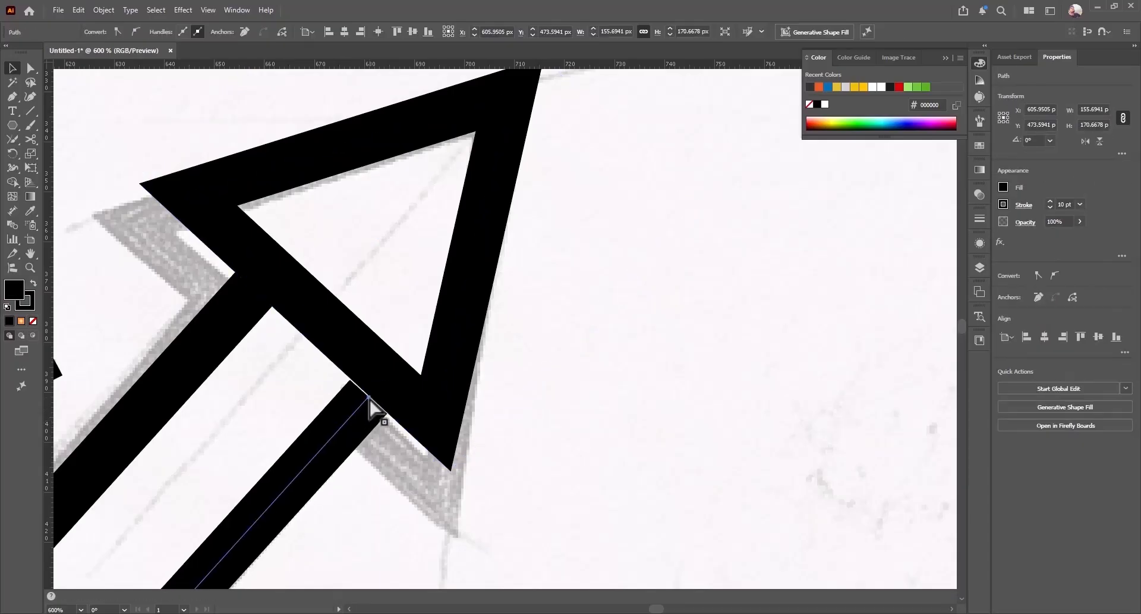
pyautogui.click(370, 395)
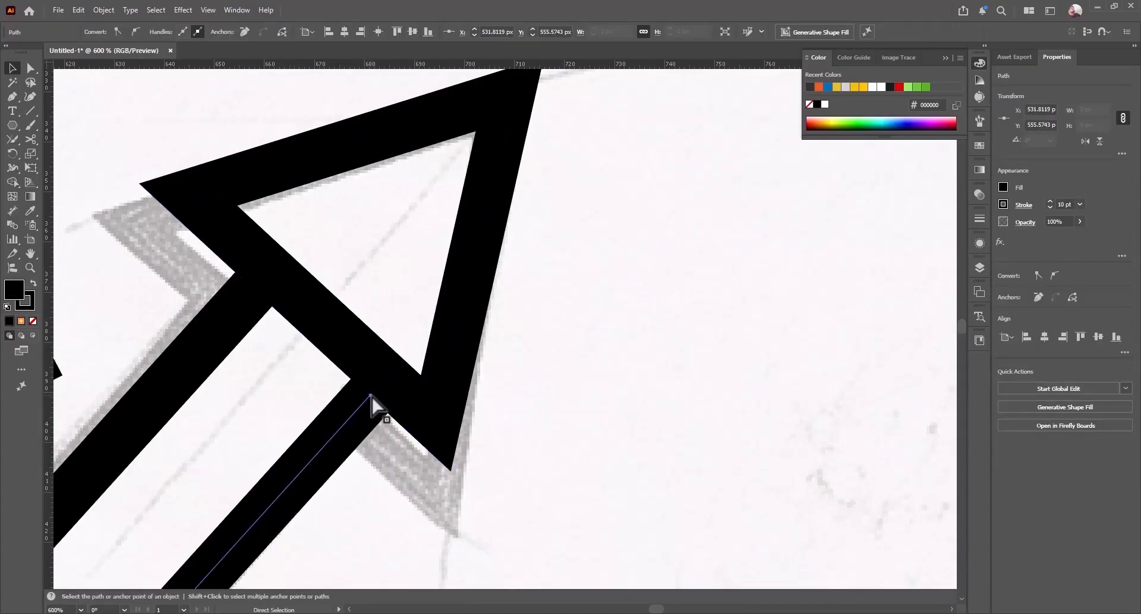
pyautogui.moveTo(254, 290); pyautogui.dragTo(247, 296)
pyautogui.moveTo(371, 395); pyautogui.dragTo(362, 399)
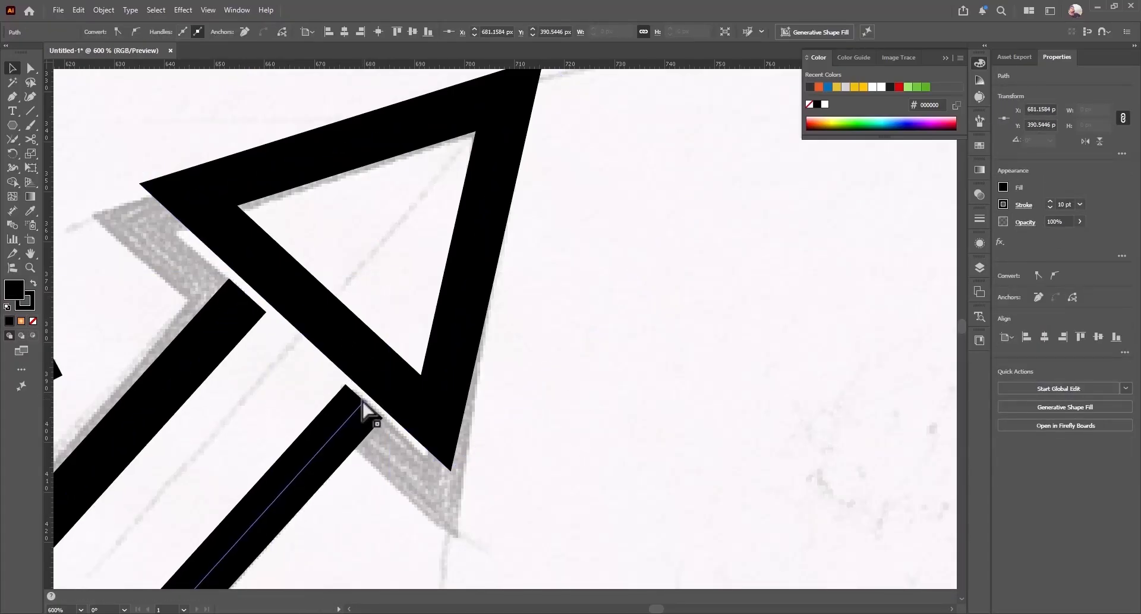
pyautogui.press('v')
# Move the triangle down onto the sketched arrowhead and enlarge it to match the base corners of the sketch
pyautogui.click(445, 470)
pyautogui.moveTo(297, 336); pyautogui.dragTo(240, 381)
pyautogui.hotkey('ctrl', '-')
pyautogui.moveTo(449, 470); pyautogui.dragTo(459, 462)
# Pull the triangle's tip anchor inward to match the tip of the sketched arrowhead
pyautogui.press('a')
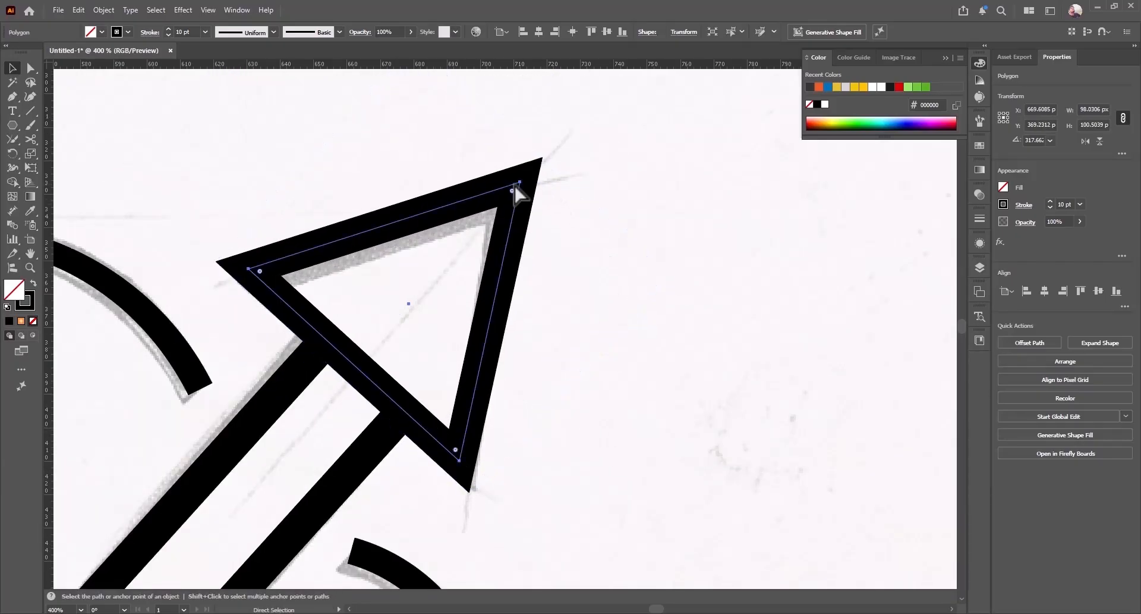
pyautogui.moveTo(522, 189); pyautogui.dragTo(502, 225)
pyautogui.press('v')
pyautogui.hotkey('ctrl', 'shift', 'a')
# Add anchor points along the triangle's base and delete the section between the two shaft lines
pyautogui.press('+')
pyautogui.hotkey('ctrl', '=')
pyautogui.hotkey('ctrl', '=')
pyautogui.click(410, 443)
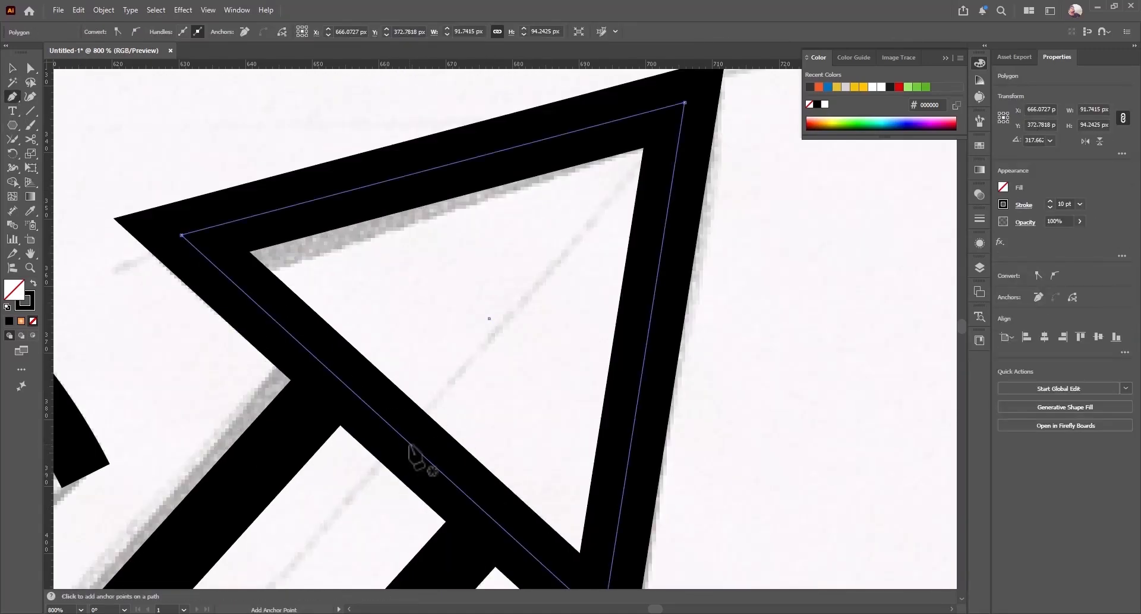
pyautogui.click(355, 393)
pyautogui.click(468, 498)
pyautogui.press('Delete')
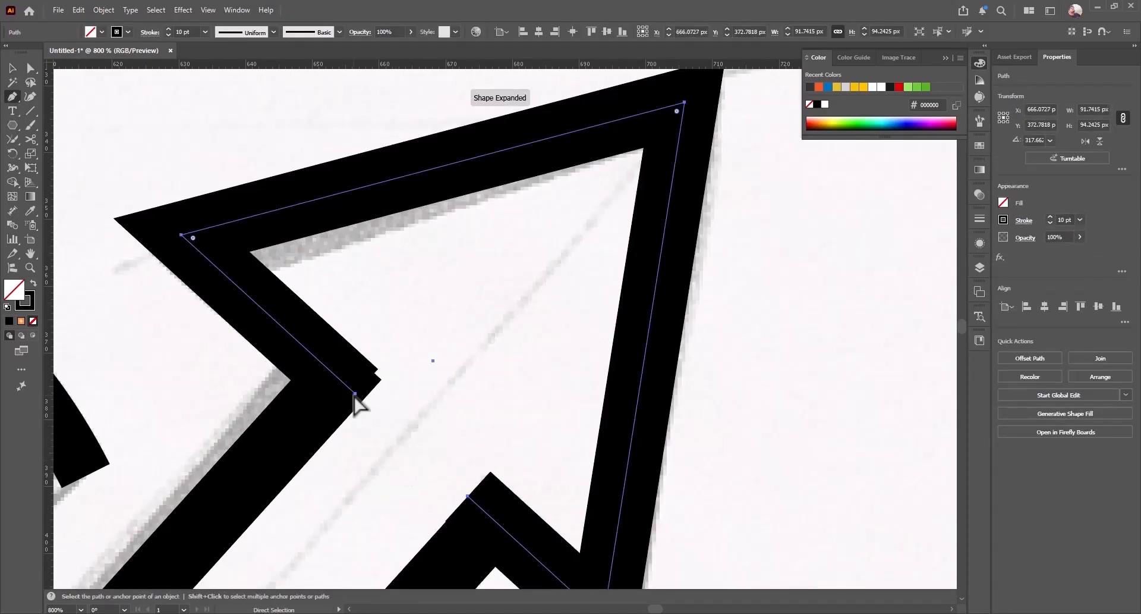
# Align the arrowhead's two open ends with the inner edges of the shaft lines
pyautogui.scroll(5, 362, 401)
pyautogui.scroll(-6, 354, 451)
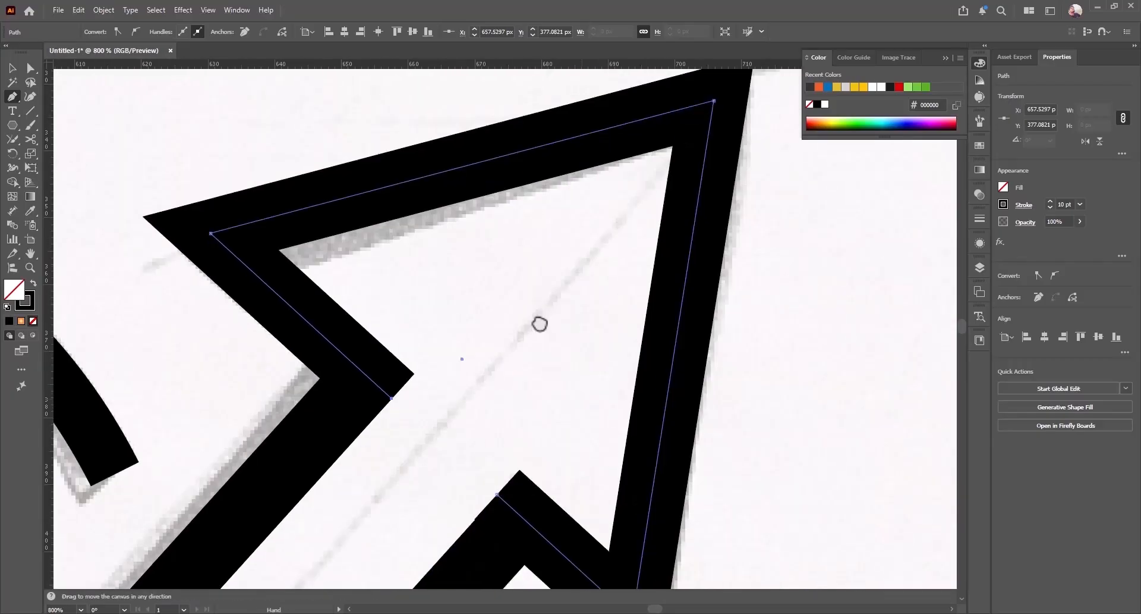
pyautogui.scroll(6, 383, 267)
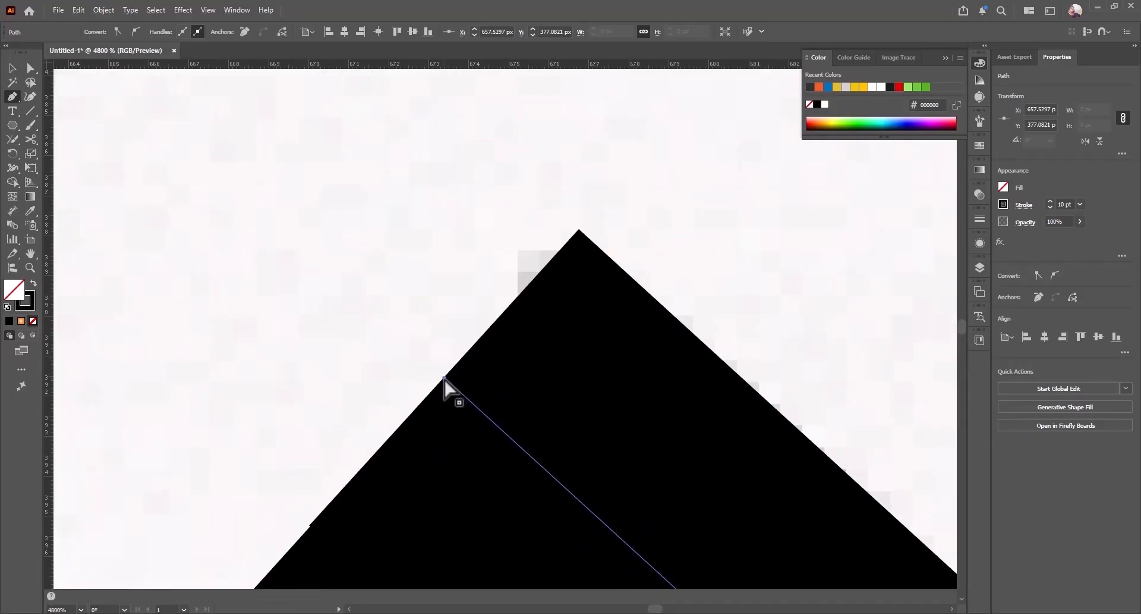
pyautogui.scroll(-8, 458, 380)
# Join the arrowhead's open ends to both shaft lines and remove the fill from the joined arrow
pyautogui.press('v')
pyautogui.click(426, 298)
pyautogui.click(367, 250)
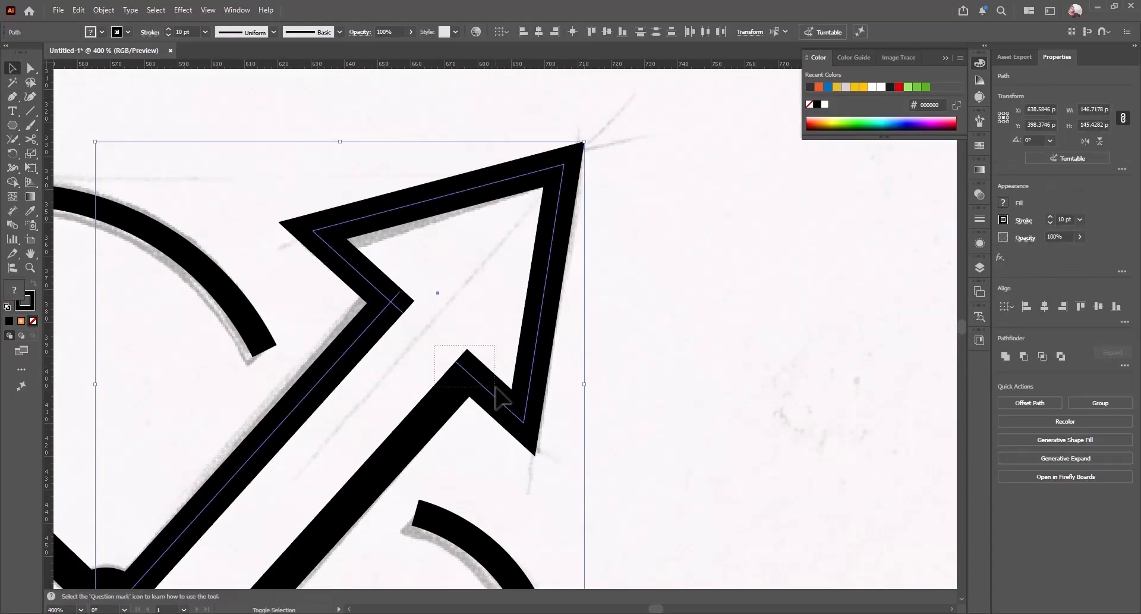
pyautogui.hotkey('shift', 'n')
pyautogui.moveTo(411, 283); pyautogui.dragTo(402, 304)
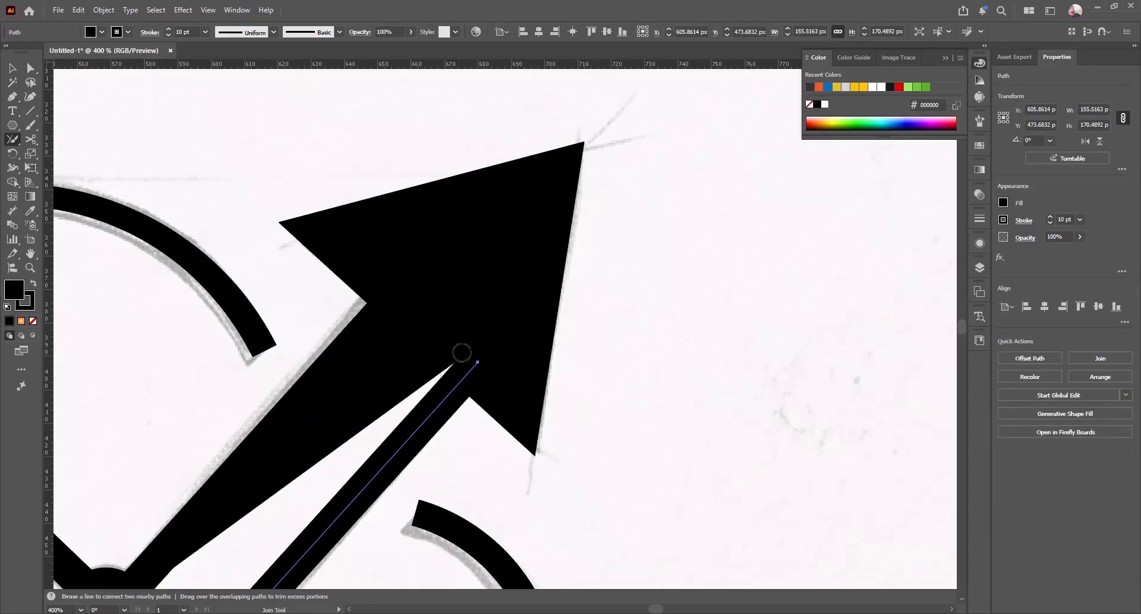
pyautogui.moveTo(481, 357); pyautogui.dragTo(464, 410)
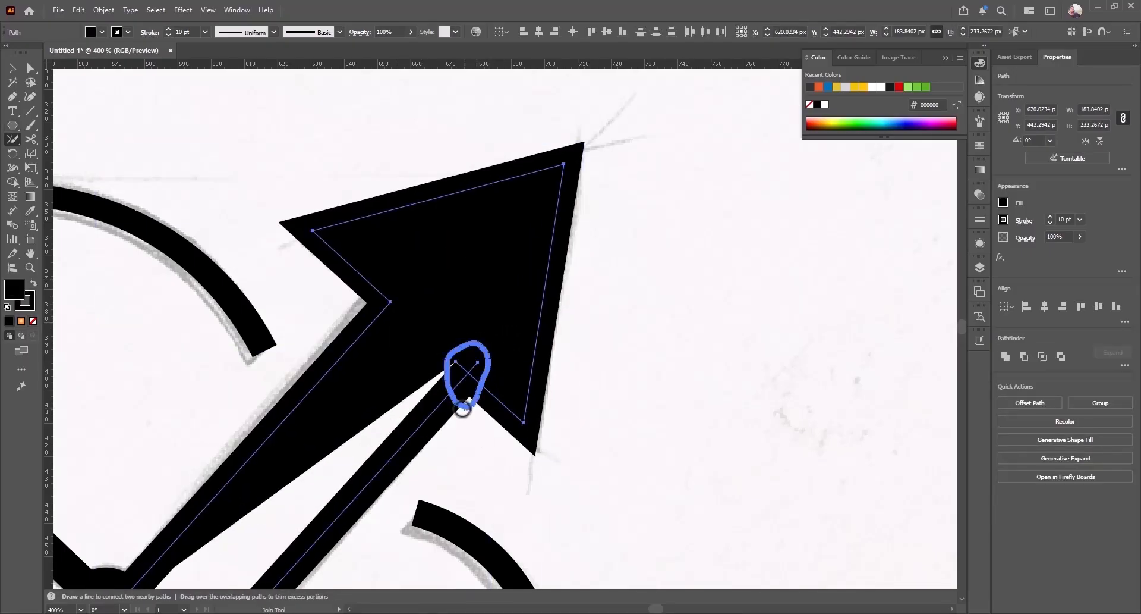
pyautogui.press('v')
pyautogui.scroll(-6, 411, 459)
pyautogui.moveTo(411, 459); pyautogui.dragTo(479, 455)
# Select the arrow, the connector lines and their node circles, and expand them into filled shapes
pyautogui.scroll(1, 479, 455)
pyautogui.scroll(-2, 517, 425)
pyautogui.scroll(2, 517, 425)
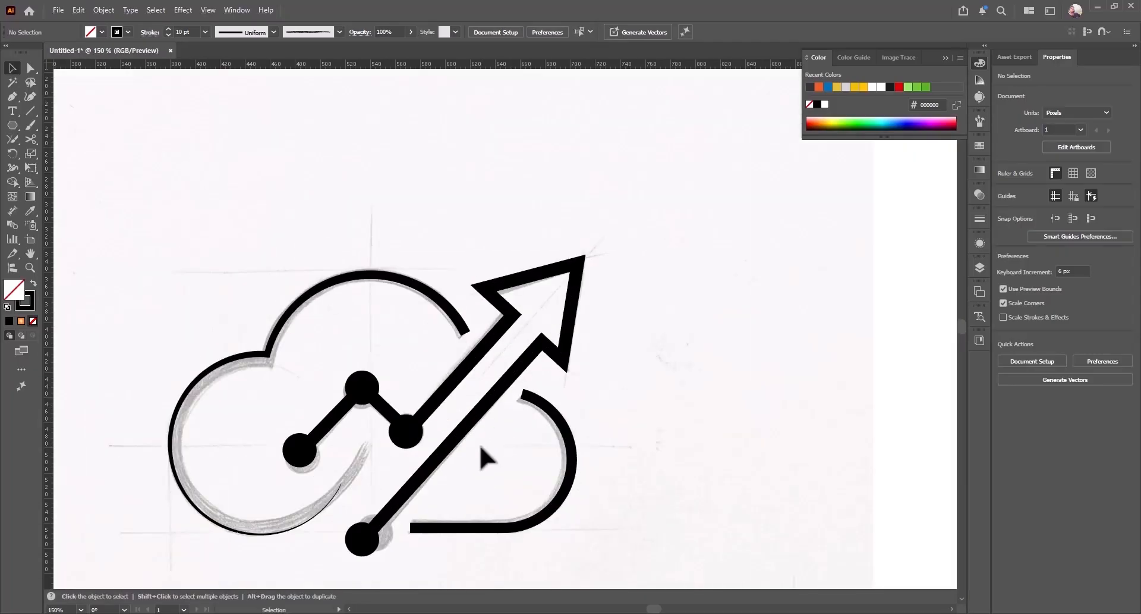
pyautogui.click(476, 431)
pyautogui.keyDown('shift'); pyautogui.click(437, 407); pyautogui.keyUp('shift')
pyautogui.keyDown('shift'); pyautogui.click(410, 435); pyautogui.keyUp('shift')
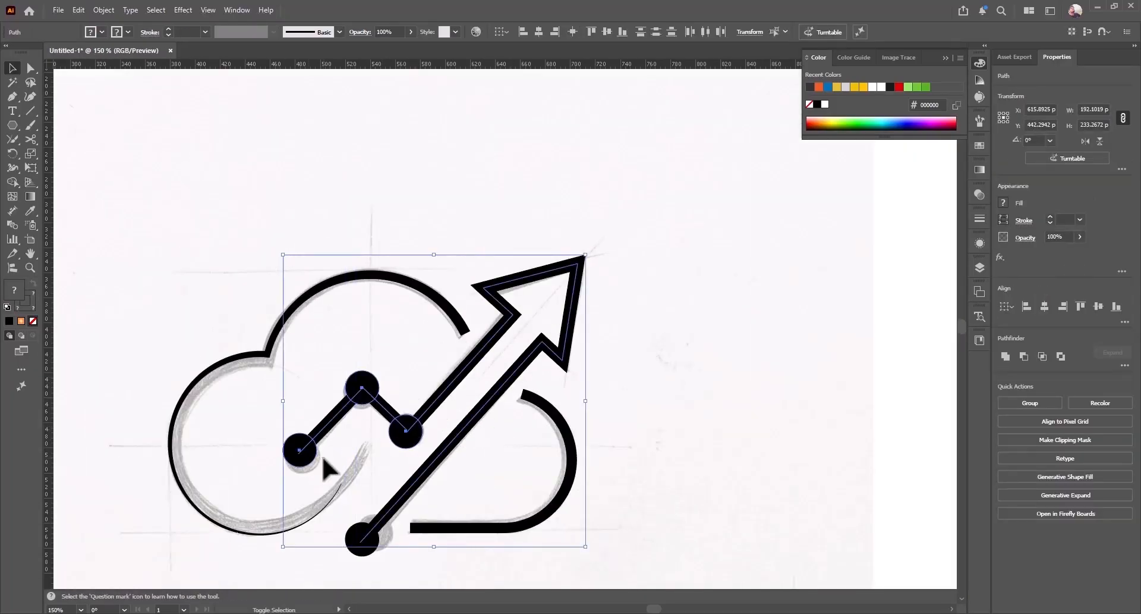
pyautogui.click(104, 10)
pyautogui.click(142, 177)
pyautogui.click(226, 428)
# Unite the expanded arrow, connector lines and node circles, including the circle at the long shaft's lower end, into one shape
pyautogui.click(1001, 355)
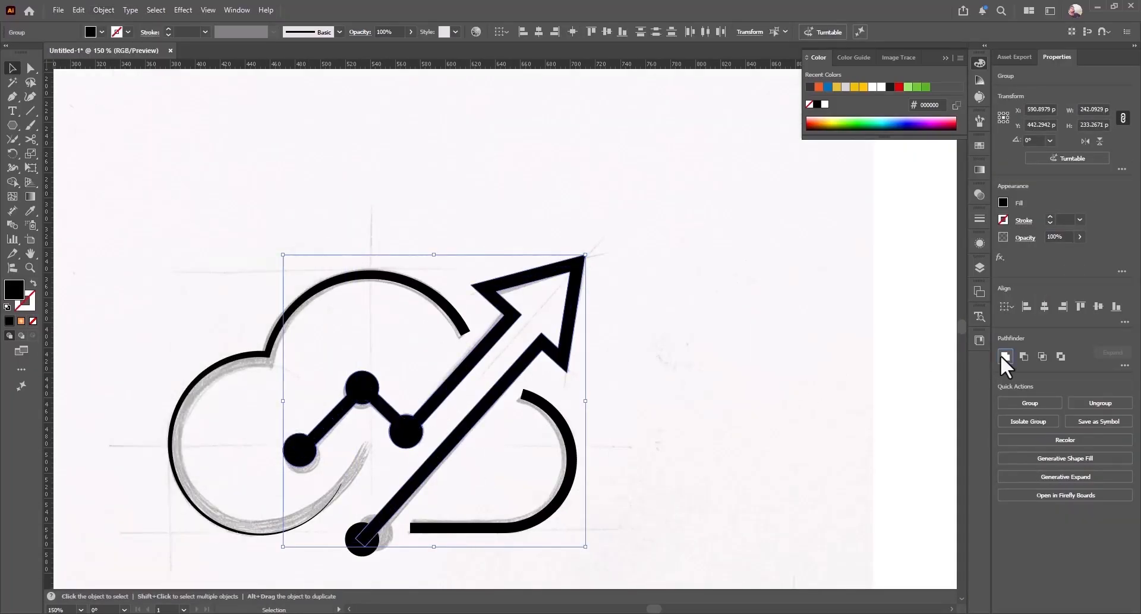
pyautogui.click(1001, 355)
pyautogui.press('Escape')
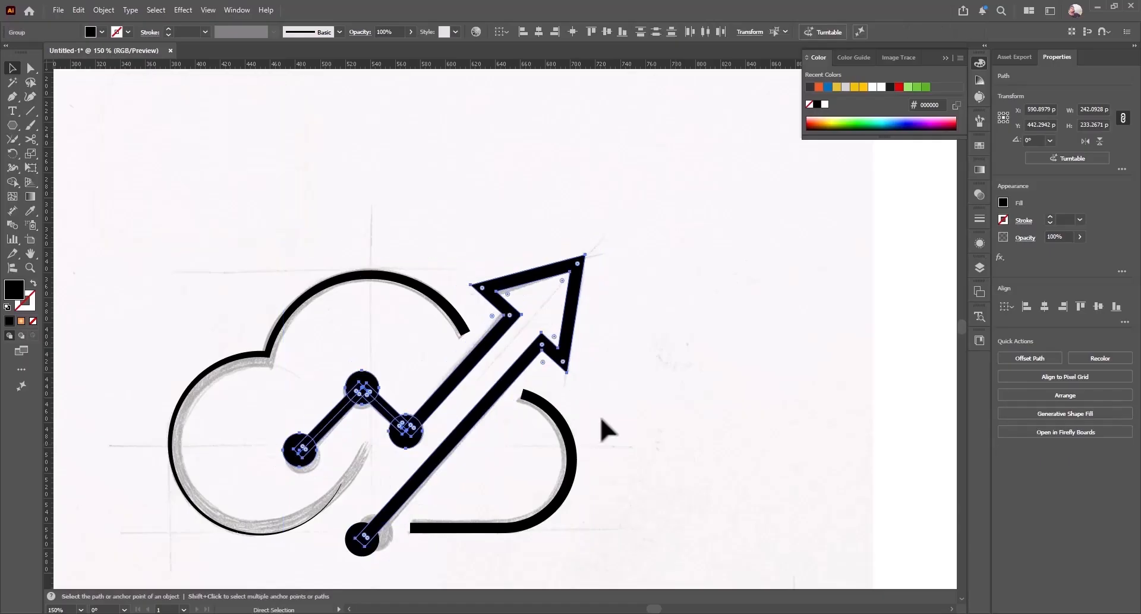
pyautogui.hotkey('ctrl', 'z')
pyautogui.click(1006, 356)
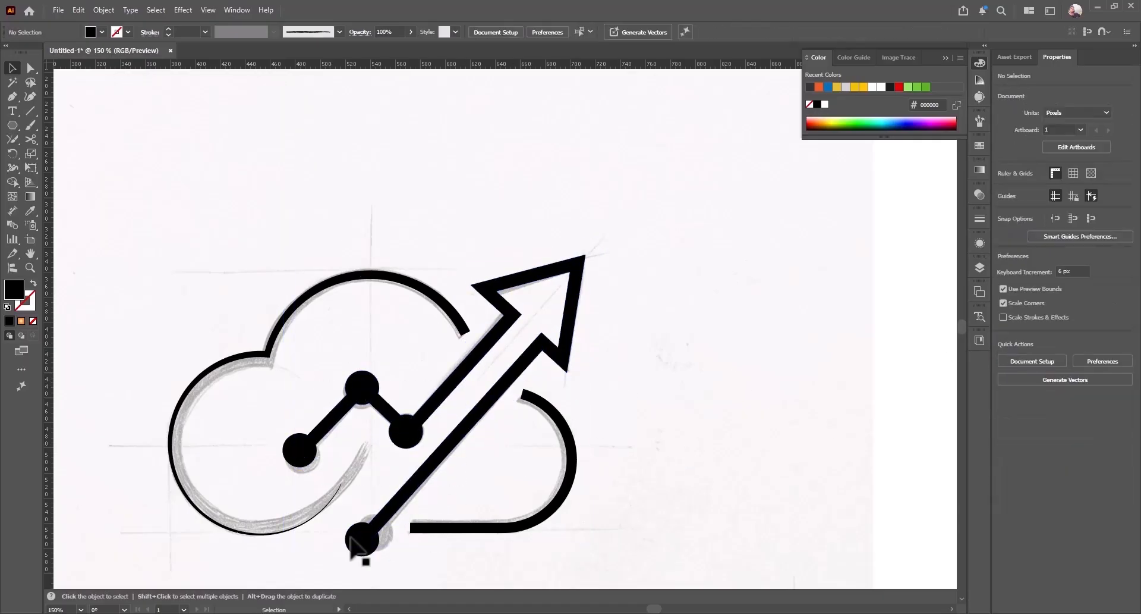
pyautogui.keyDown('shift'); pyautogui.click(362, 538); pyautogui.keyUp('shift')
pyautogui.click(1006, 356)
pyautogui.click(467, 441)
# Review the traced cloud and arrow against the whole logo sketch on the artboard
pyautogui.hotkey('ctrl', '-')
pyautogui.hotkey('ctrl', '-')
pyautogui.moveTo(552, 333); pyautogui.dragTo(607, 392)
pyautogui.press('a')
pyautogui.press('v')
pyautogui.click(572, 407)
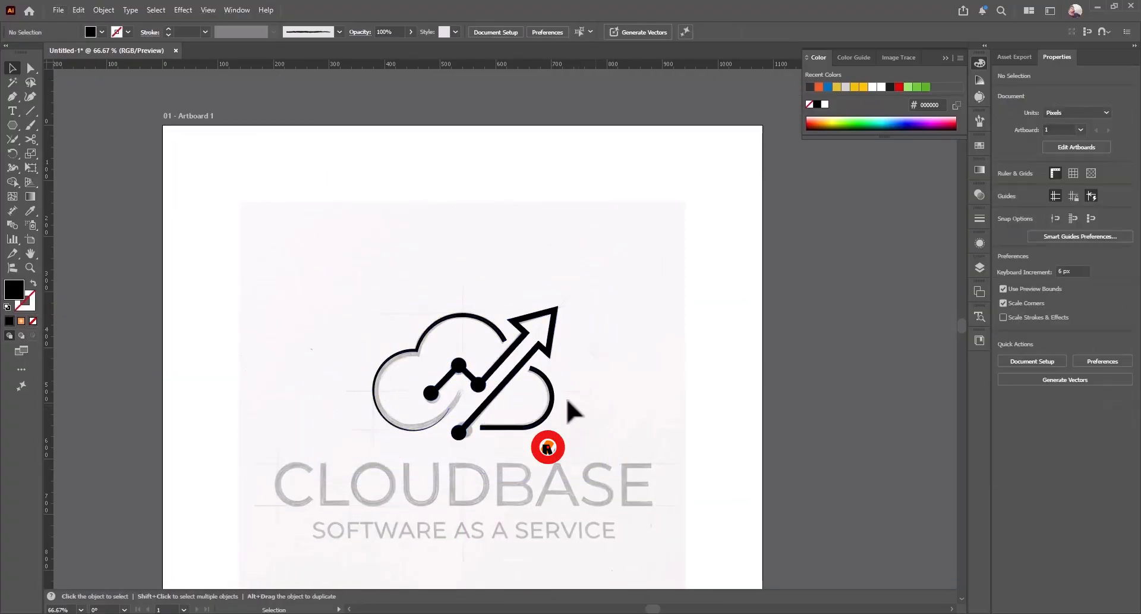
pyautogui.hotkey('ctrl', '+')
pyautogui.hotkey('ctrl', '+')
pyautogui.hotkey('ctrl', '+')
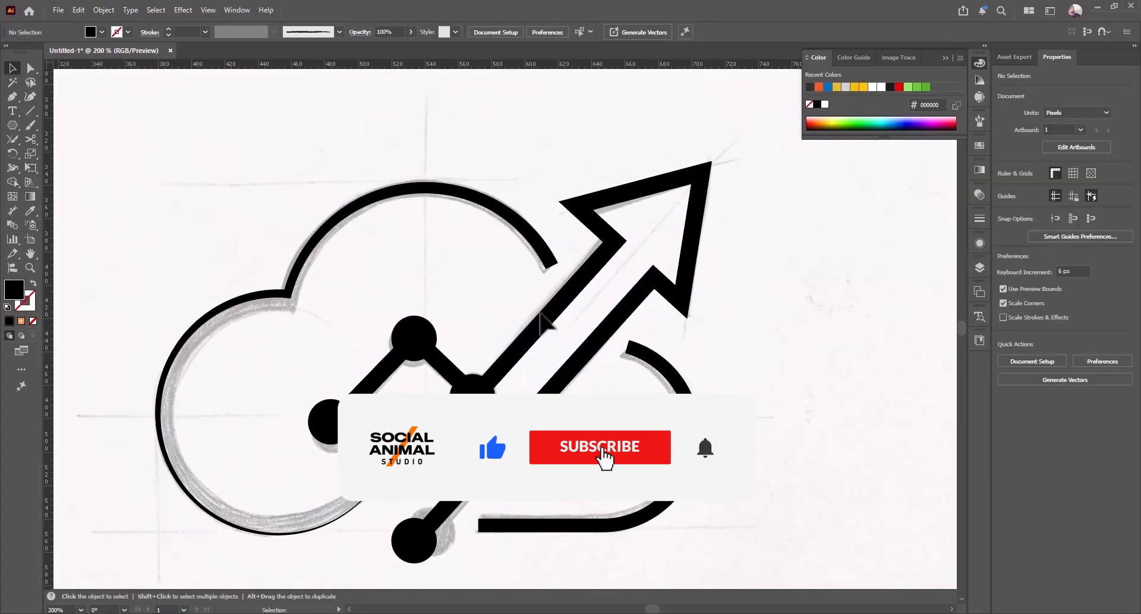
# Fill the united arrow shape with the red preset from the Simple Radial gradients and change its type to linear
pyautogui.hotkey('ctrl', 'a')
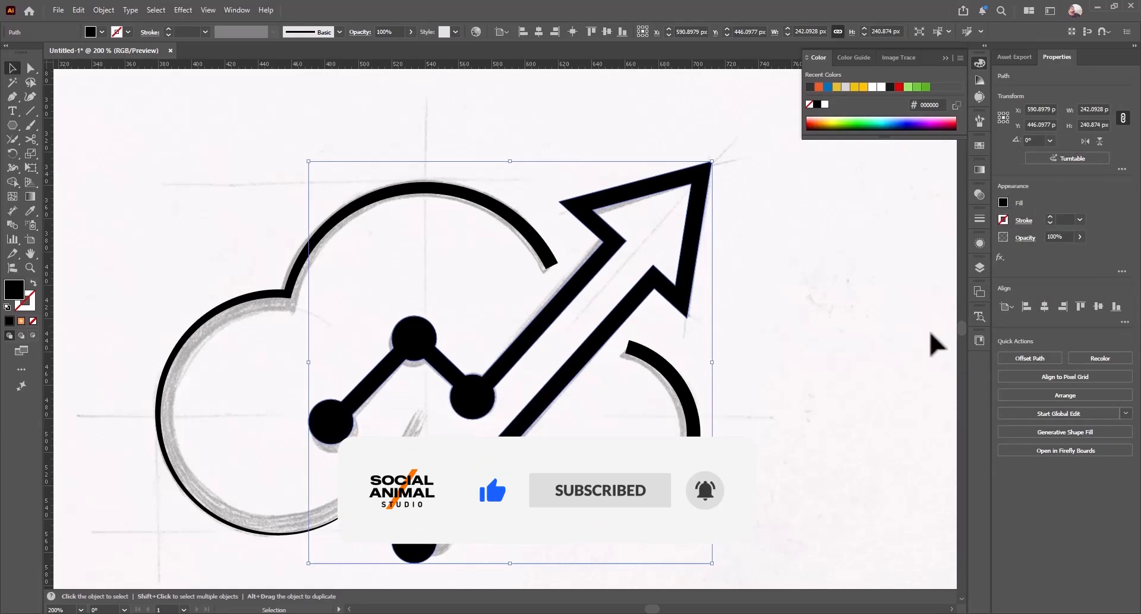
pyautogui.click(1004, 202)
pyautogui.click(980, 170)
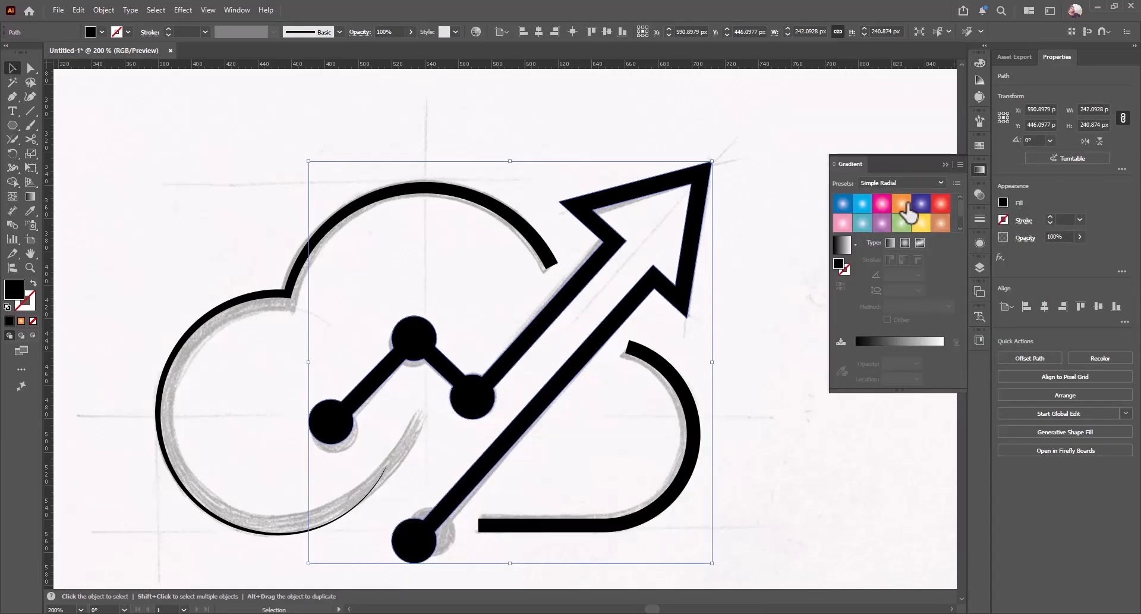
pyautogui.click(891, 243)
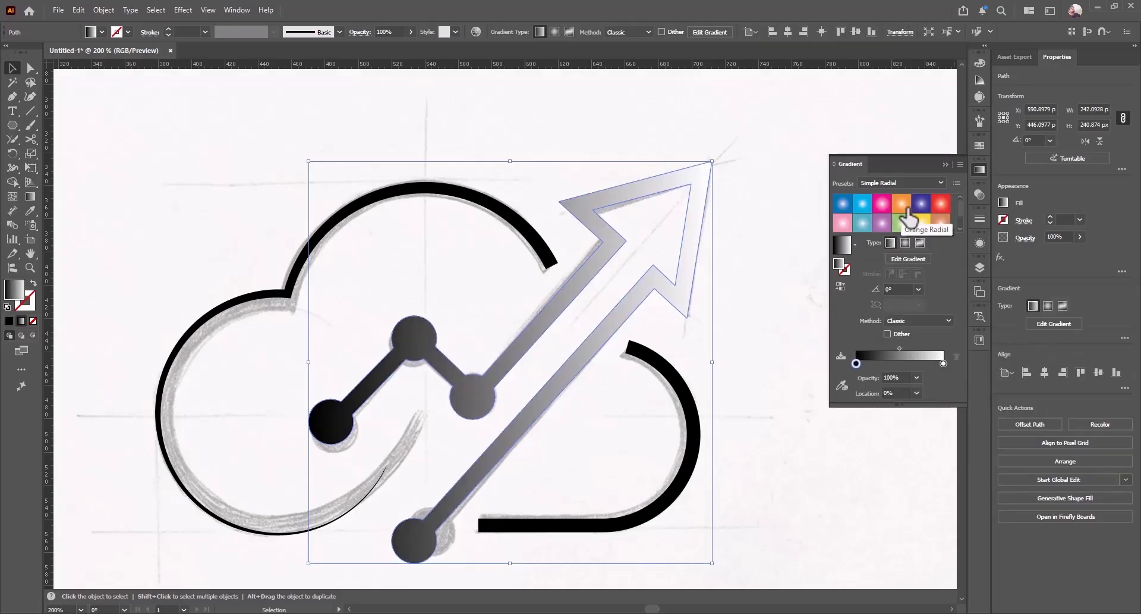
pyautogui.click(902, 204)
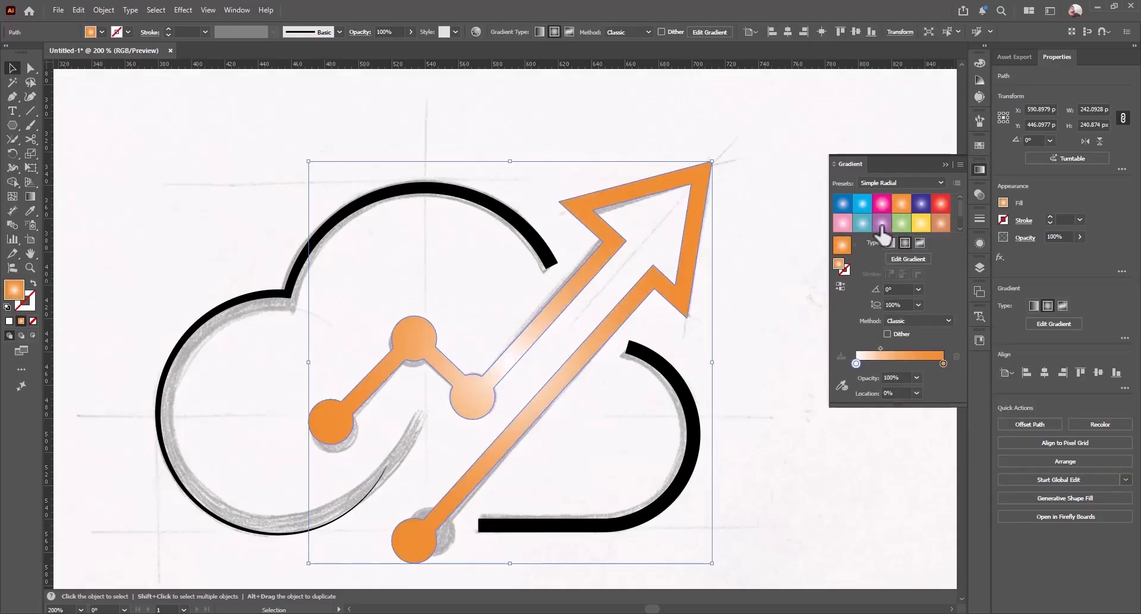
pyautogui.click(941, 204)
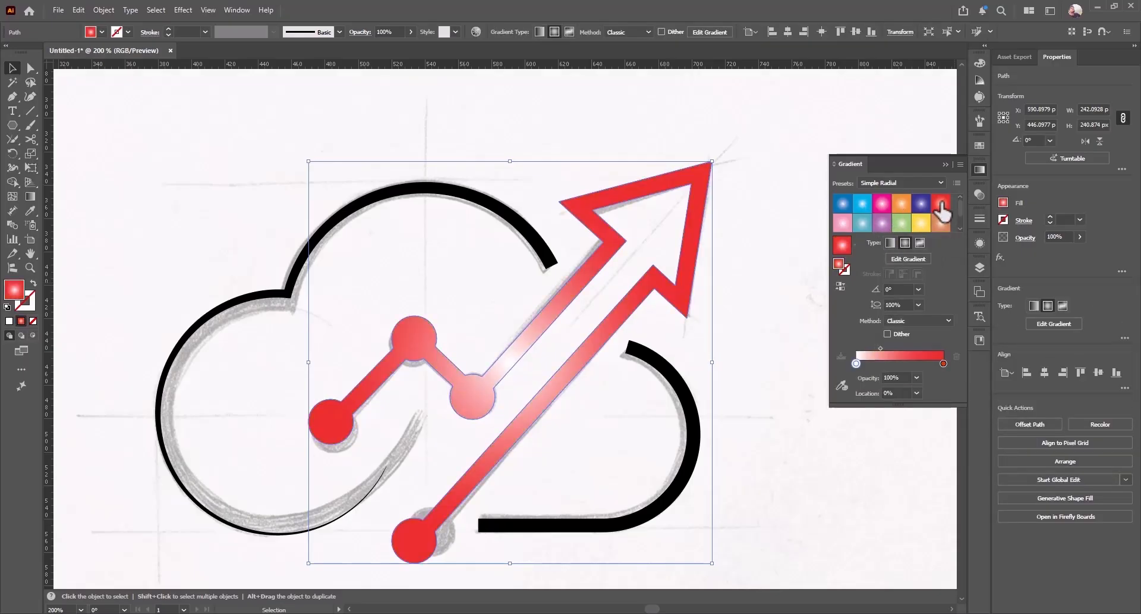
pyautogui.click(891, 242)
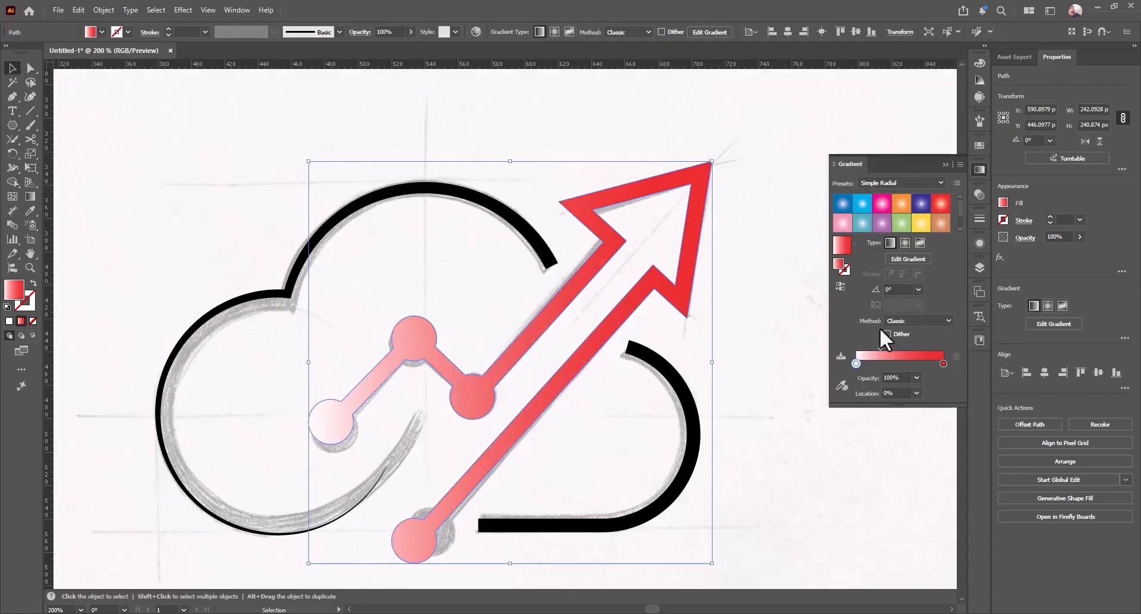
# Set the gradient's starting colour to dark red, RGB 92, 4, 21 (#5c0415)
pyautogui.doubleClick(856, 363)
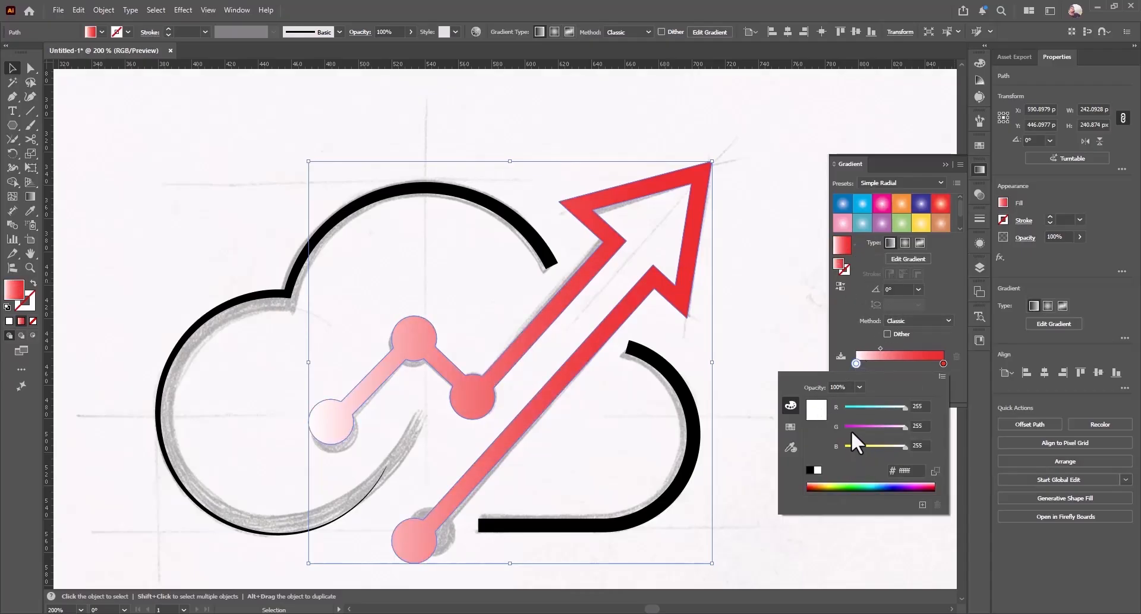
pyautogui.click(848, 426)
pyautogui.click(850, 446)
pyautogui.click(868, 407)
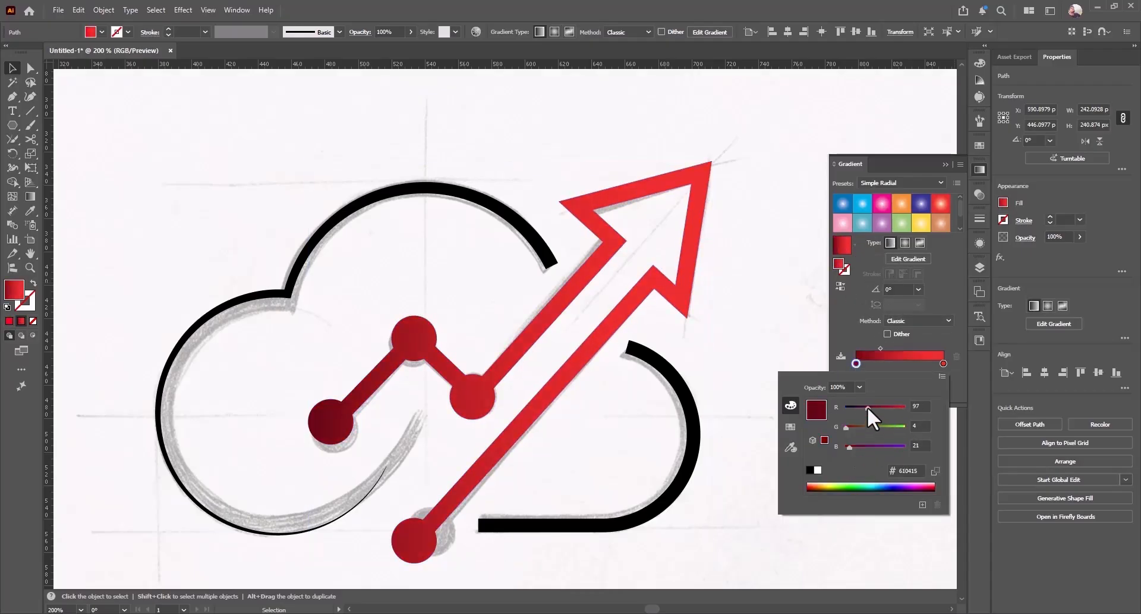
pyautogui.moveTo(865, 405); pyautogui.dragTo(867, 406)
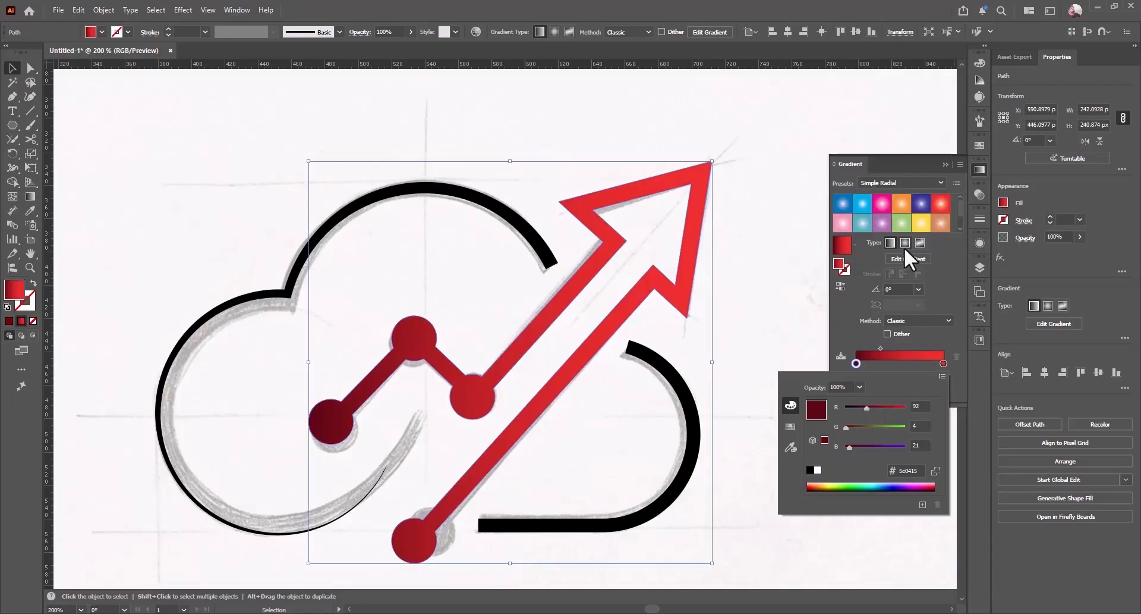
# Try the radial and freeform gradient types on the arrow shape and restore its linear gradient
pyautogui.click(944, 254)
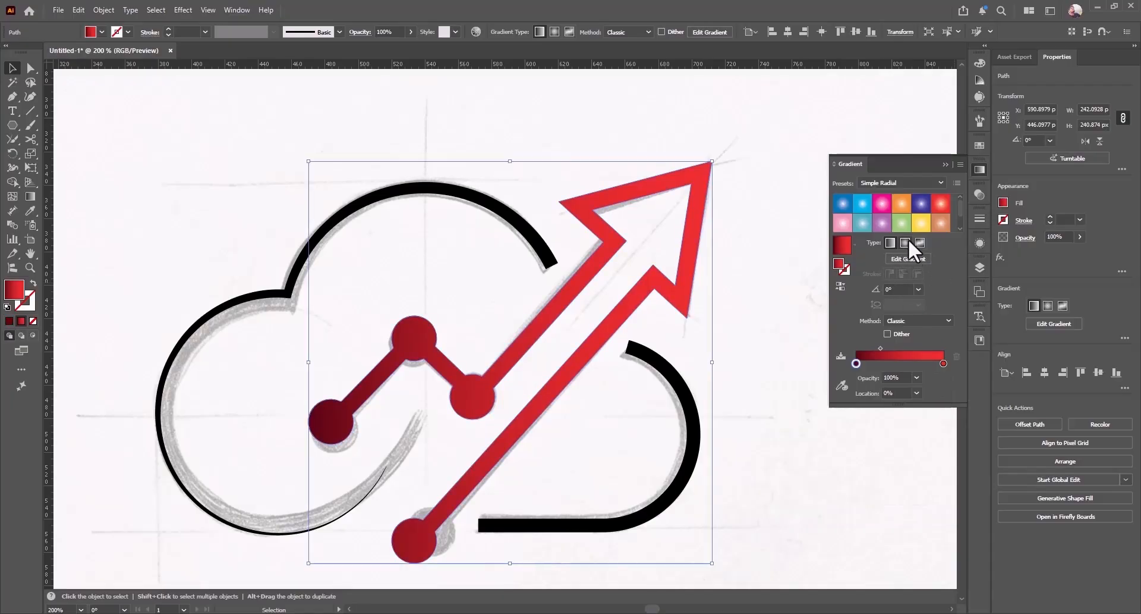
pyautogui.click(908, 239)
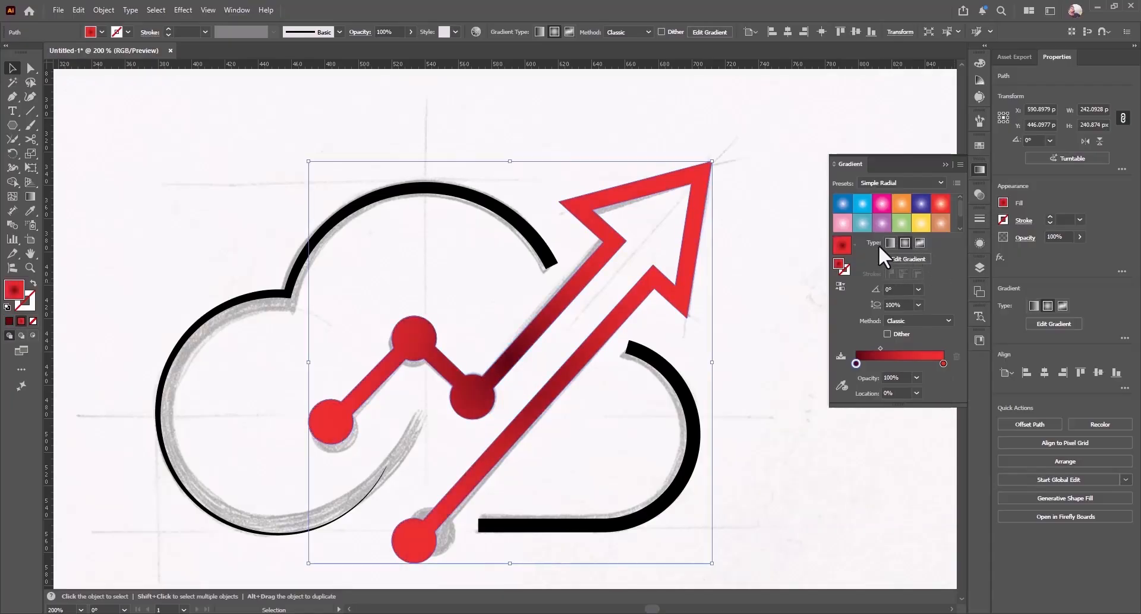
pyautogui.click(921, 243)
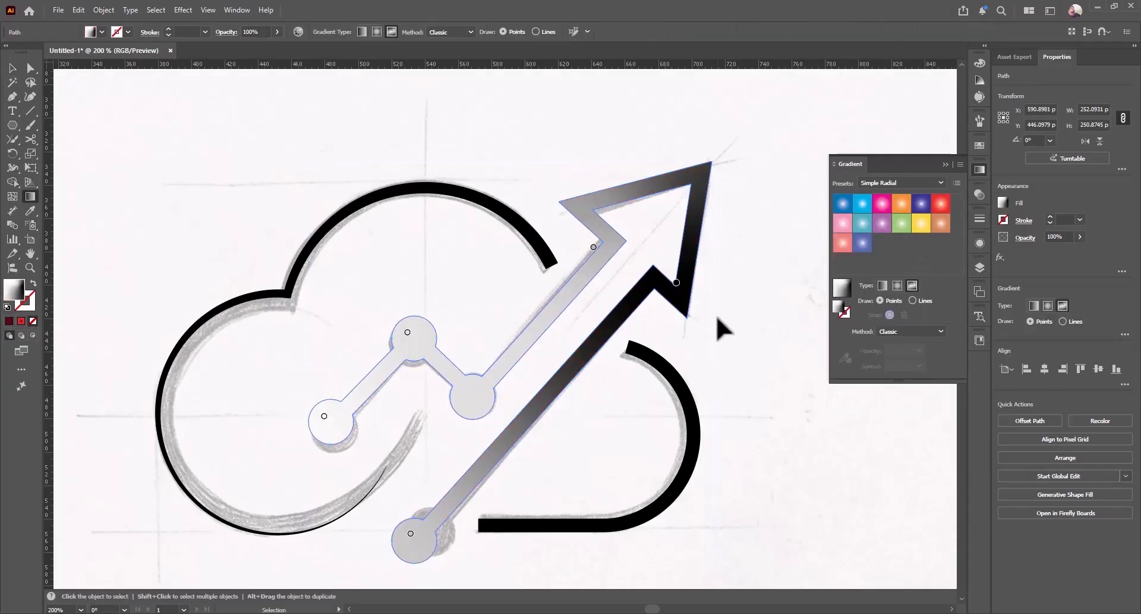
pyautogui.hotkey('ctrl', 'z')
pyautogui.click(891, 285)
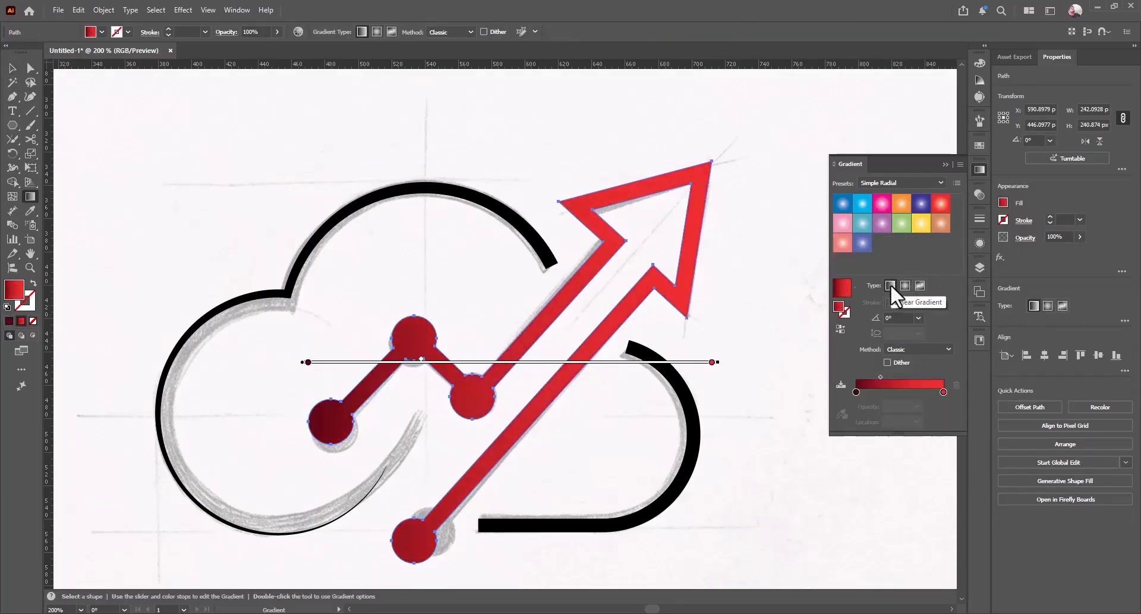
# Angle the arrow's linear gradient to about 25°, running from the dark lower node up toward the arrowhead
pyautogui.moveTo(723, 362)
pyautogui.mouseDown()
pyautogui.moveTo(733, 293)
pyautogui.moveTo(688, 186)
pyautogui.mouseUp()
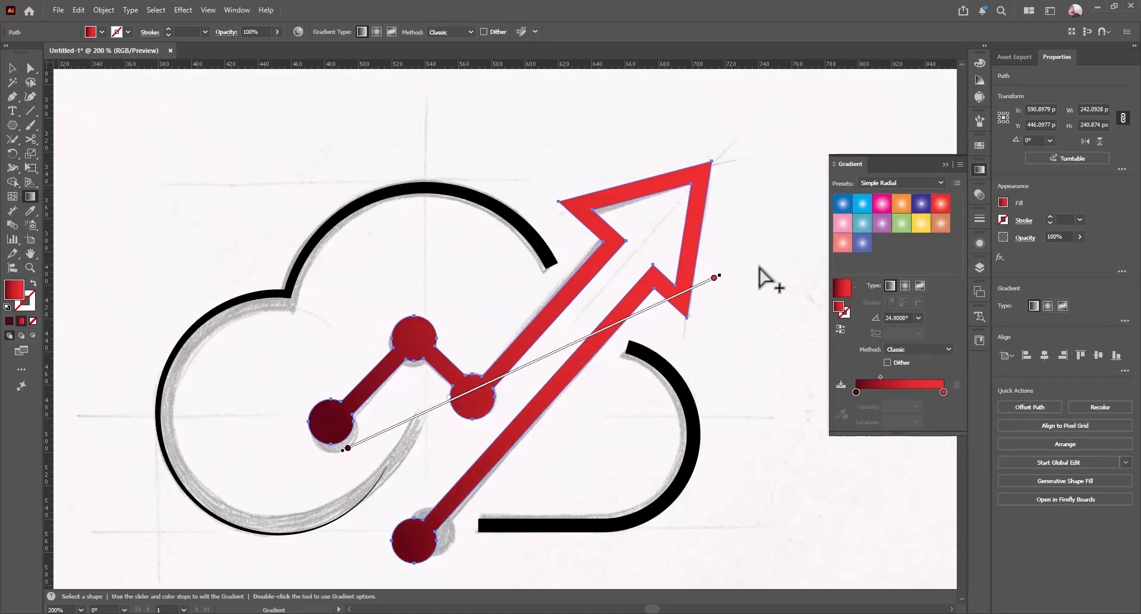
pyautogui.press('v')
pyautogui.click(782, 310)
pyautogui.scroll(-3, 655, 298)
pyautogui.scroll(1, 683, 366)
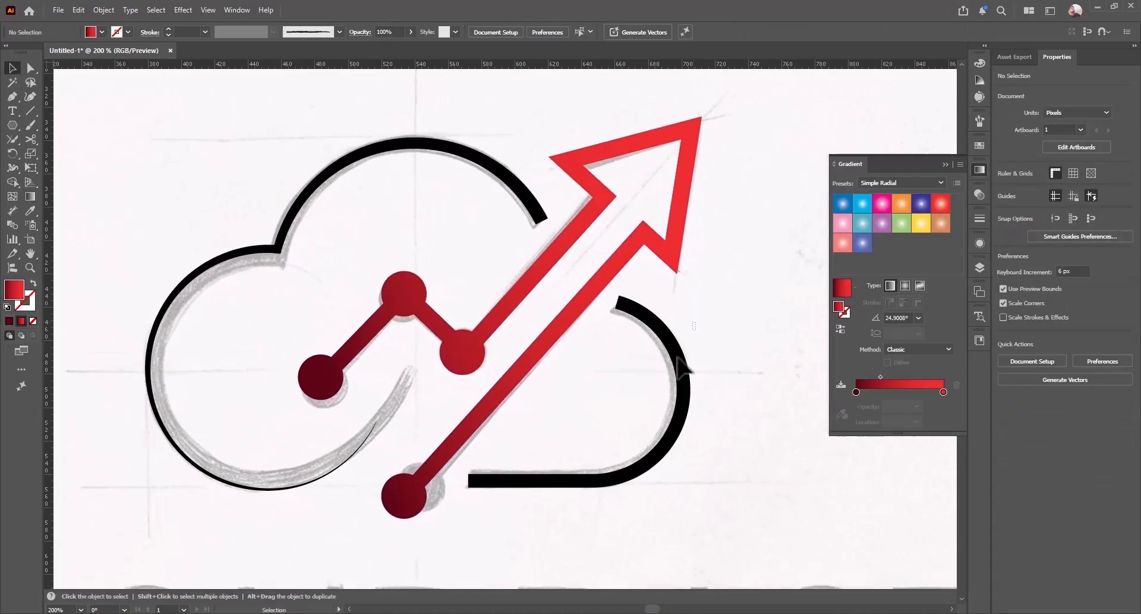
# Apply the light blue preset from the Simple Radial gradients to the strokes of both cloud paths
pyautogui.click(684, 364)
pyautogui.keyDown('shift'); pyautogui.click(276, 249); pyautogui.keyUp('shift')
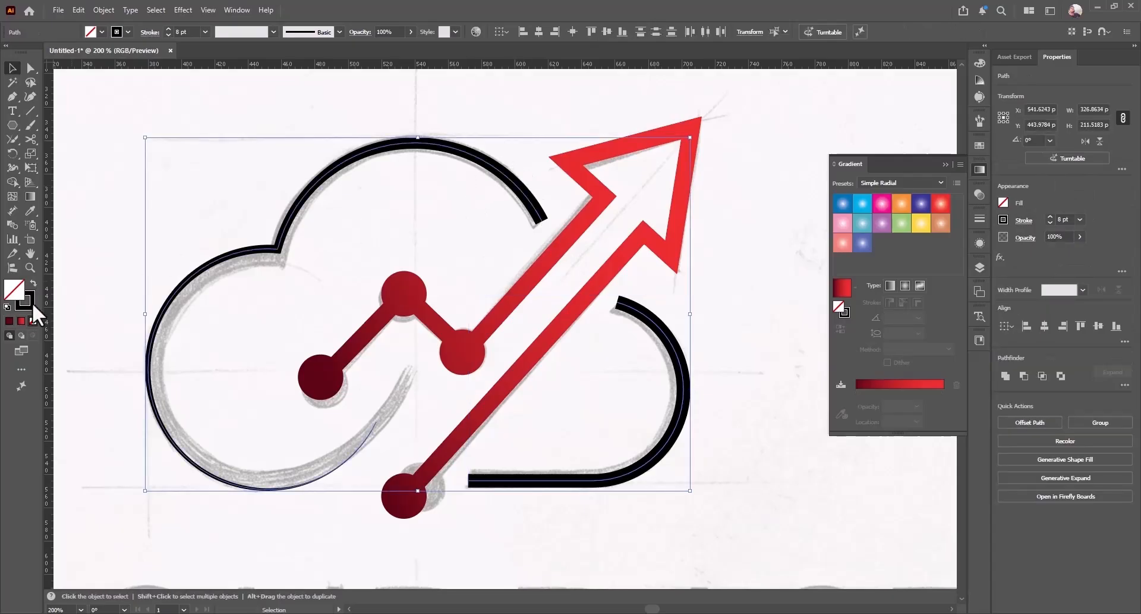
pyautogui.click(31, 306)
pyautogui.click(977, 171)
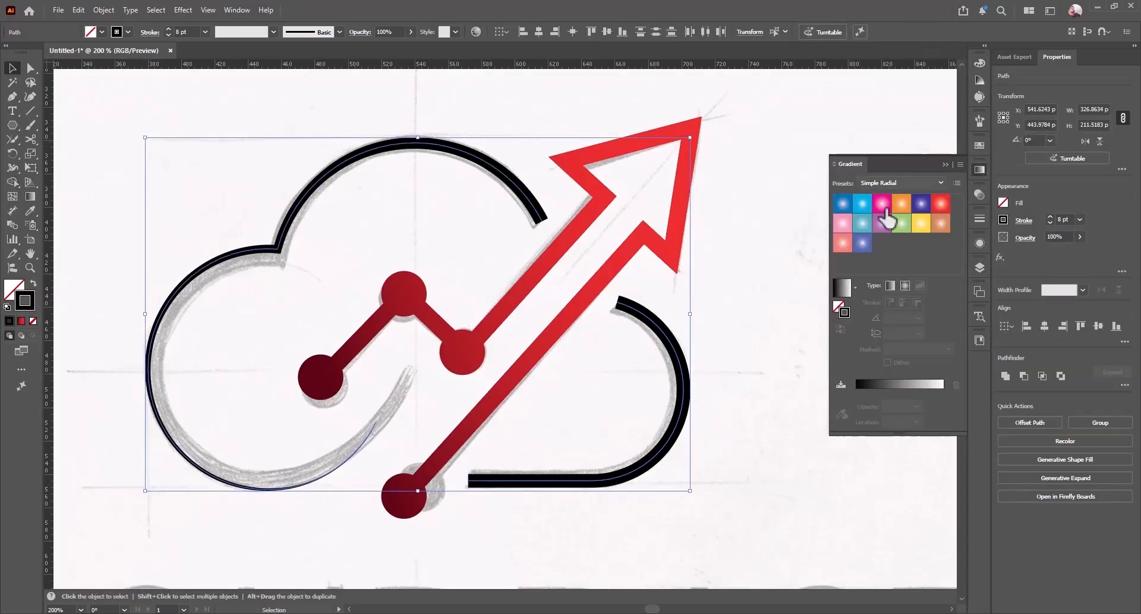
pyautogui.click(889, 219)
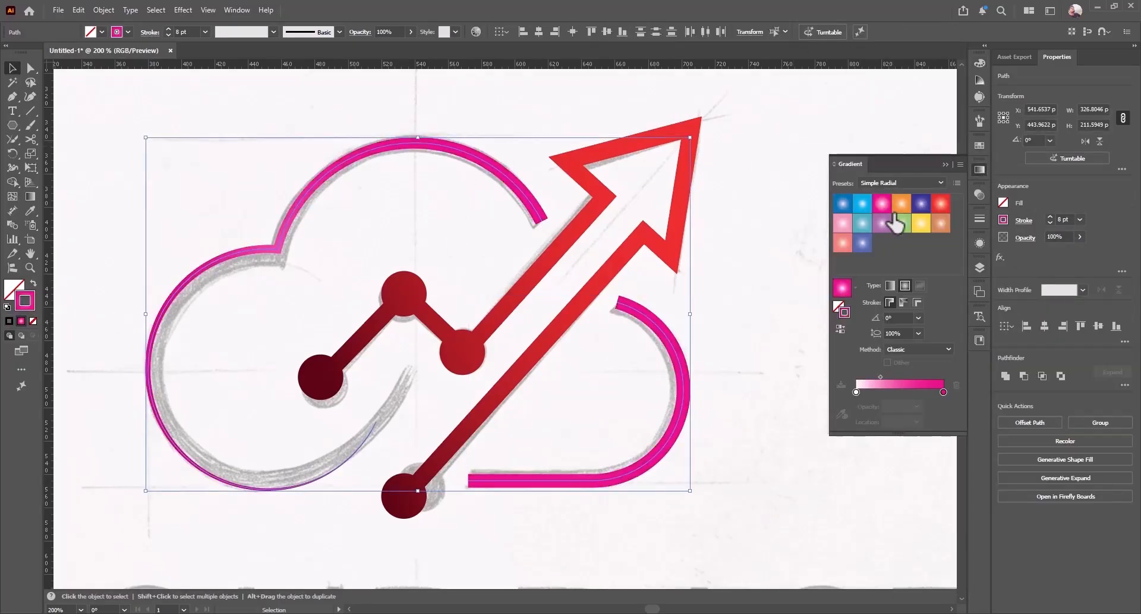
pyautogui.click(862, 205)
pyautogui.click(843, 204)
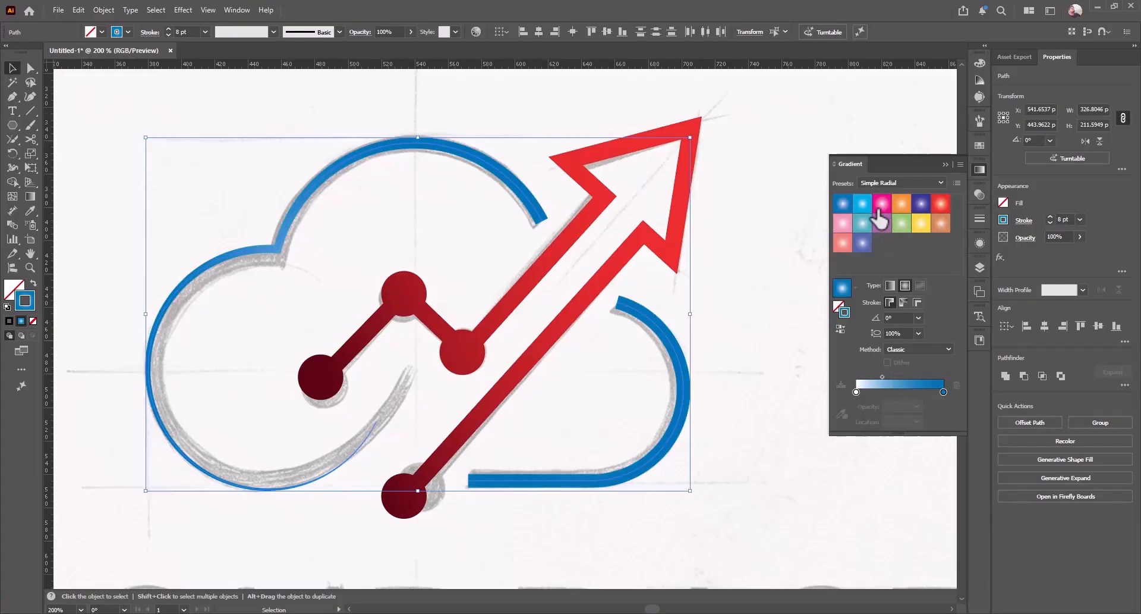
pyautogui.click(862, 203)
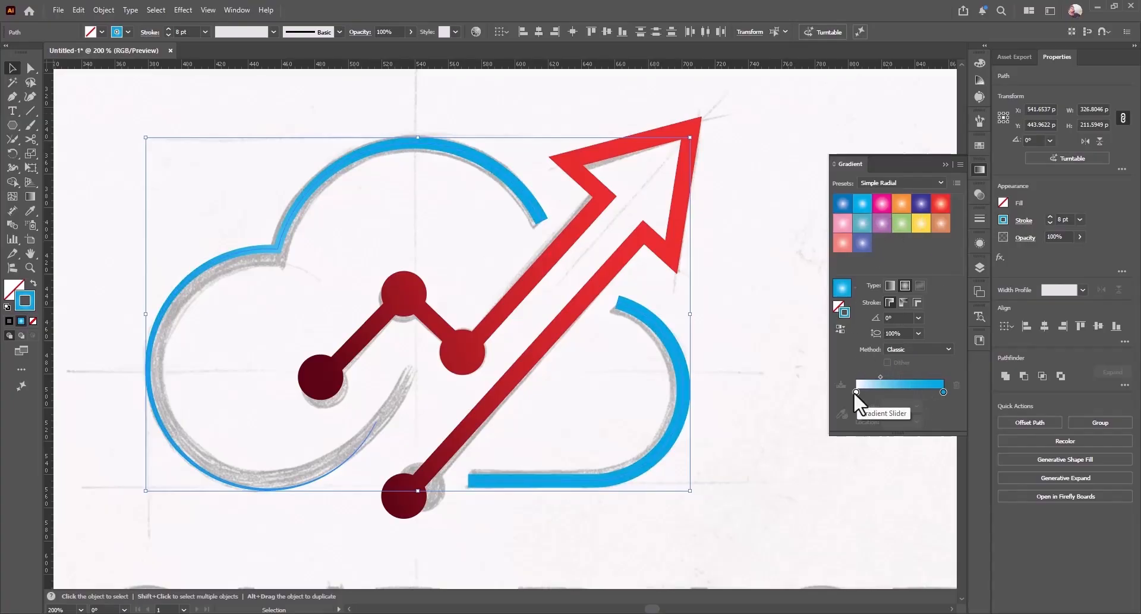
# Set the cloud gradient's starting colour to blue, RGB 24, 39, 255 (#1827ff), and apply the gradient along the stroke
pyautogui.doubleClick(856, 392)
pyautogui.click(851, 436)
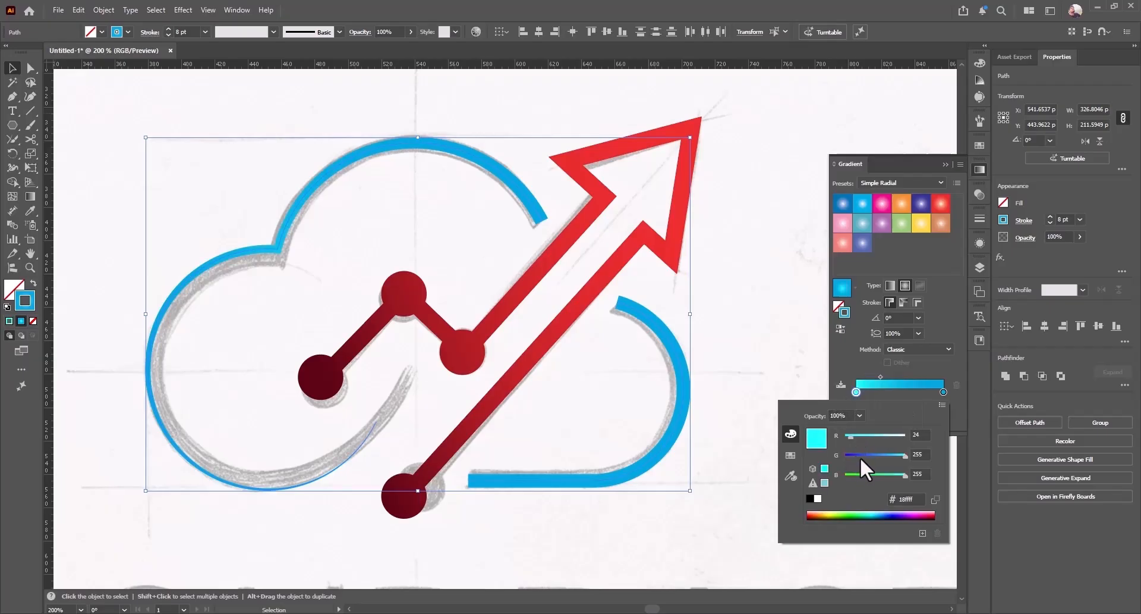
pyautogui.click(860, 456)
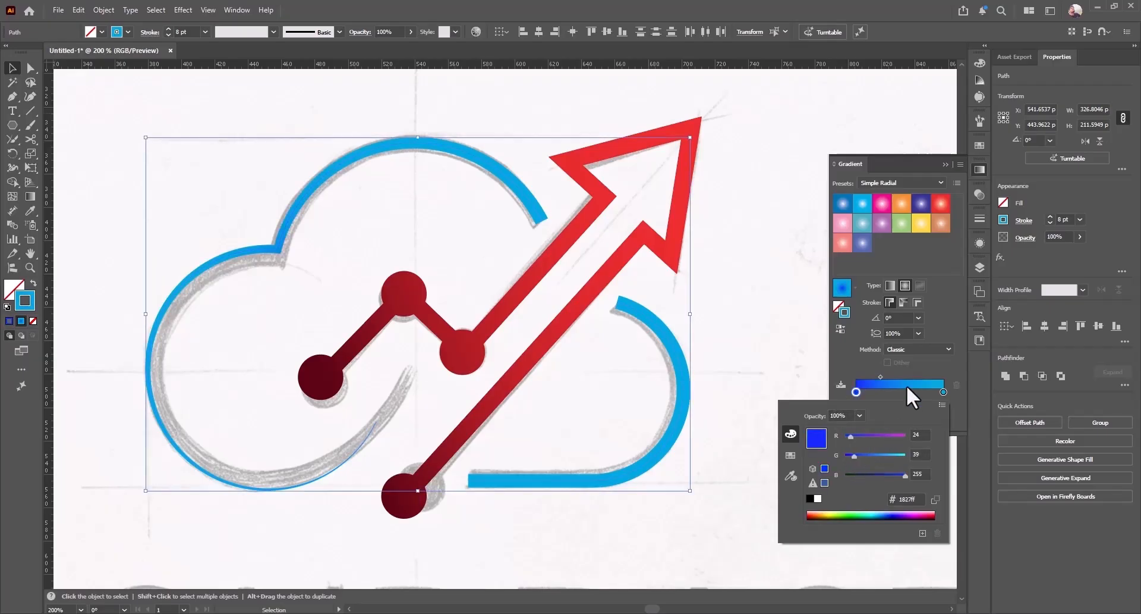
pyautogui.click(902, 302)
pyautogui.click(901, 302)
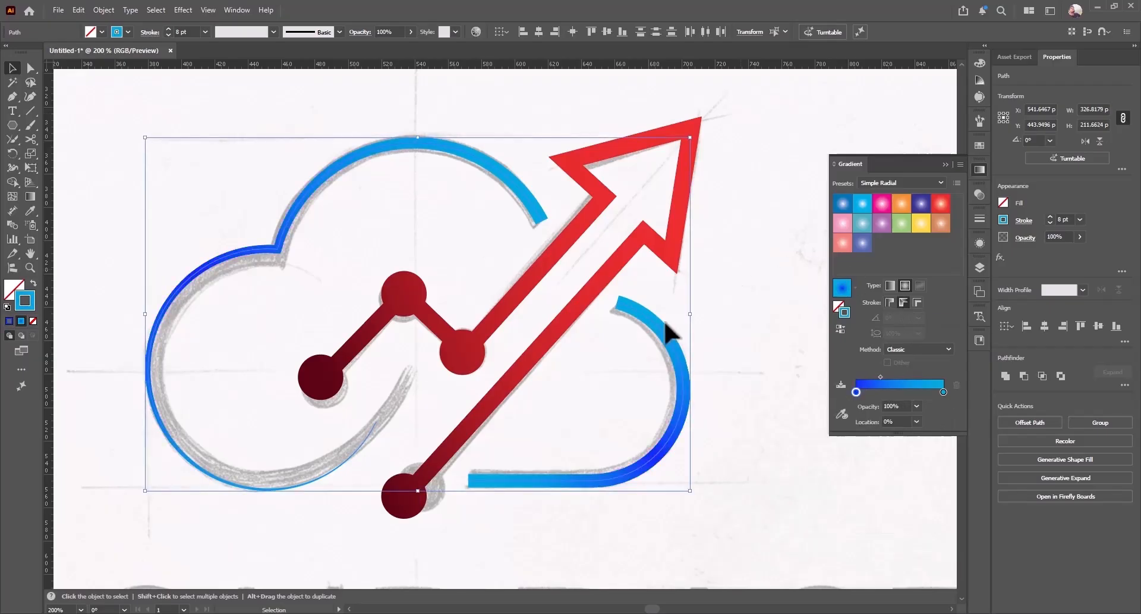
# Set the cloud gradient's starting colour to RGB 24, 39, 130 (#182782) and its end colour to RGB 31, 126, 222 (#1f7ede)
pyautogui.doubleClick(856, 391)
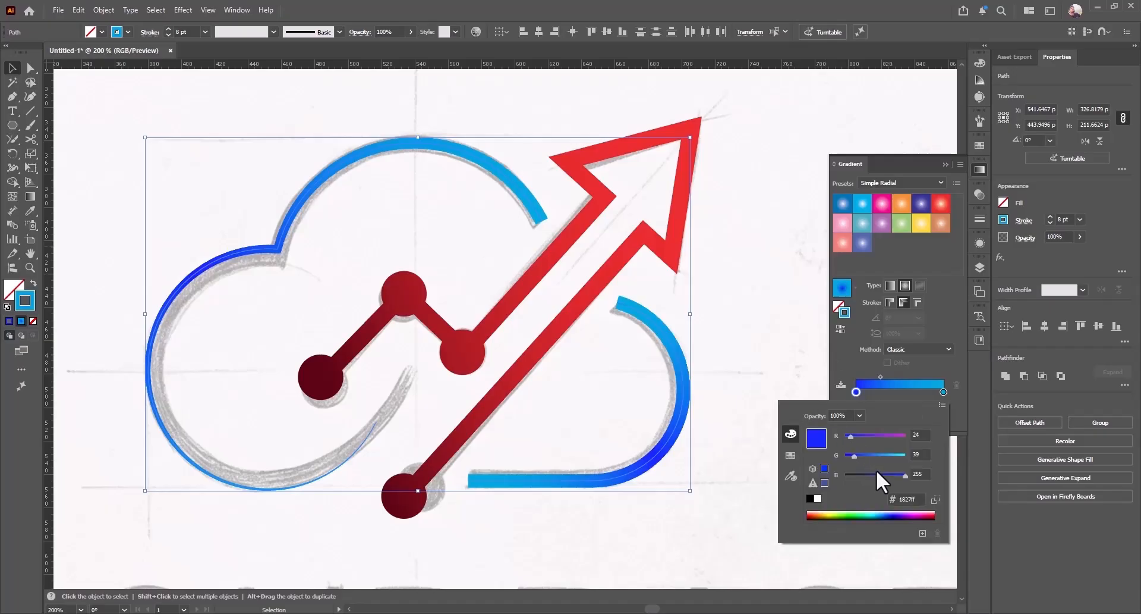
pyautogui.moveTo(876, 474); pyautogui.dragTo(875, 477)
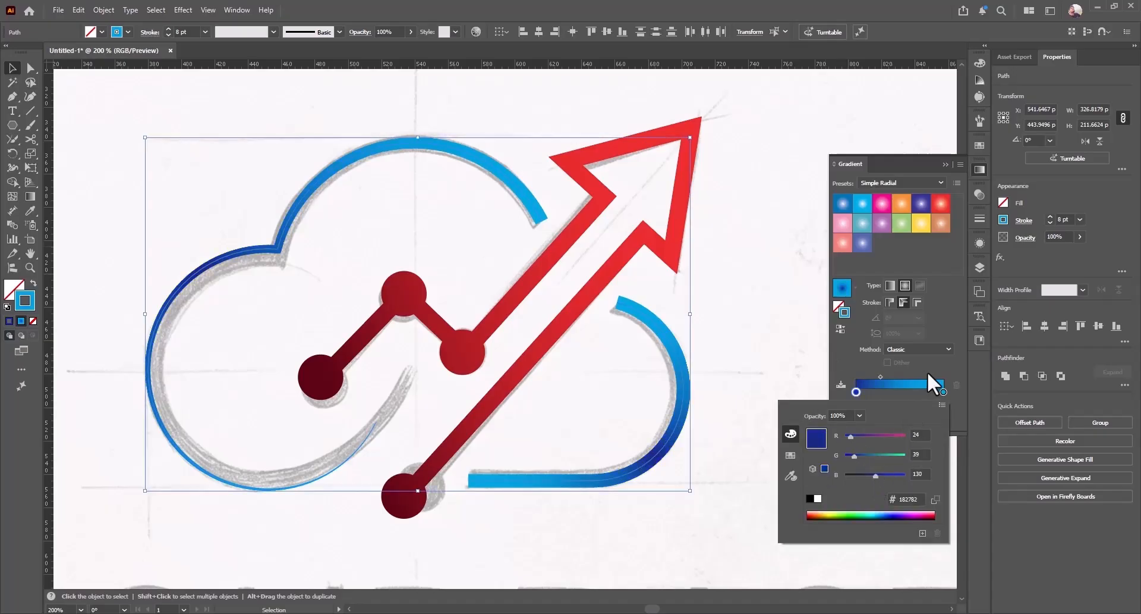
pyautogui.doubleClick(943, 391)
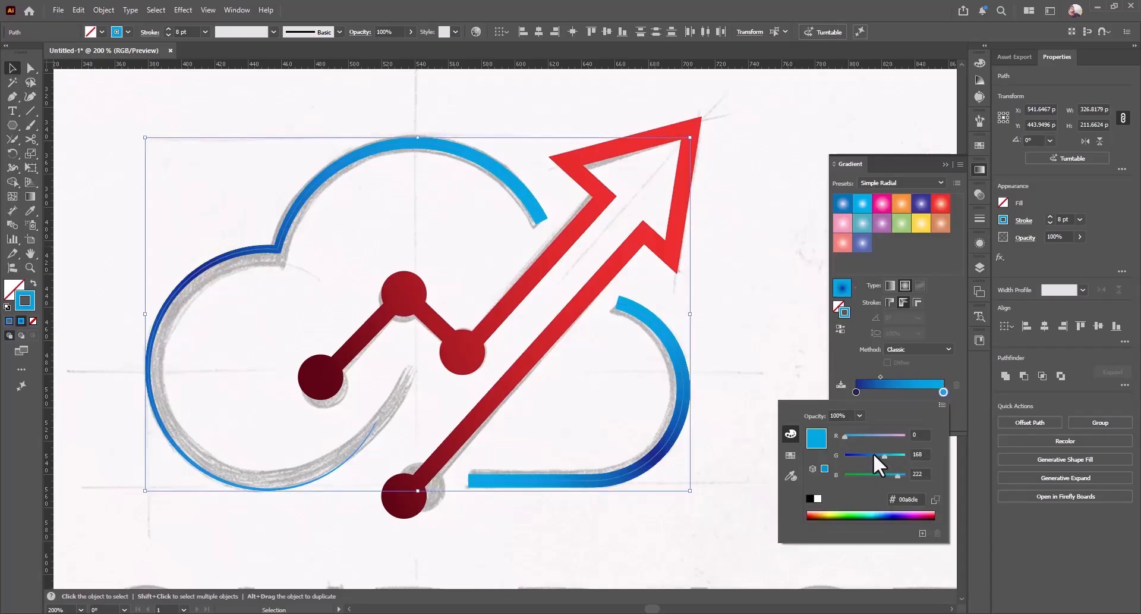
pyautogui.moveTo(873, 451); pyautogui.dragTo(851, 437)
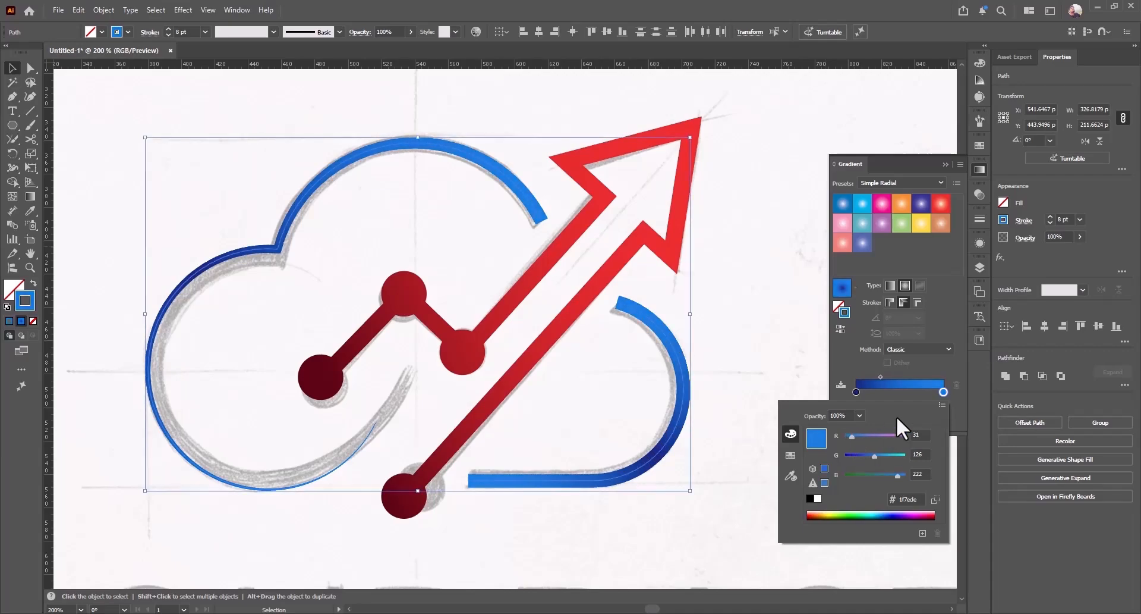
pyautogui.click(922, 369)
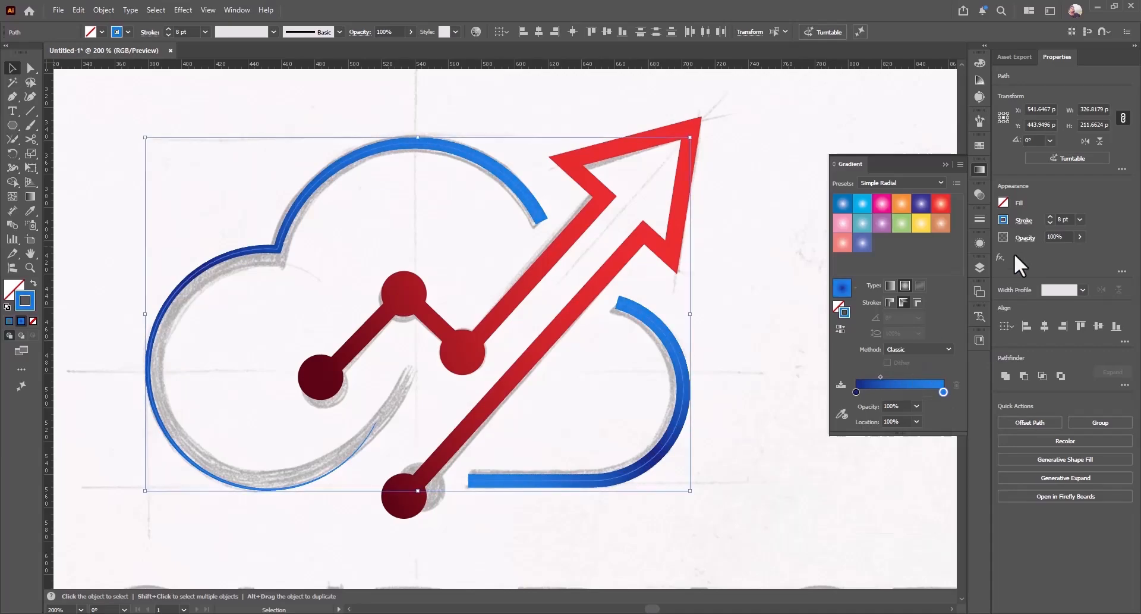
# Give the strokes of the large and small cloud paths round caps
pyautogui.click(530, 261)
pyautogui.click(541, 224)
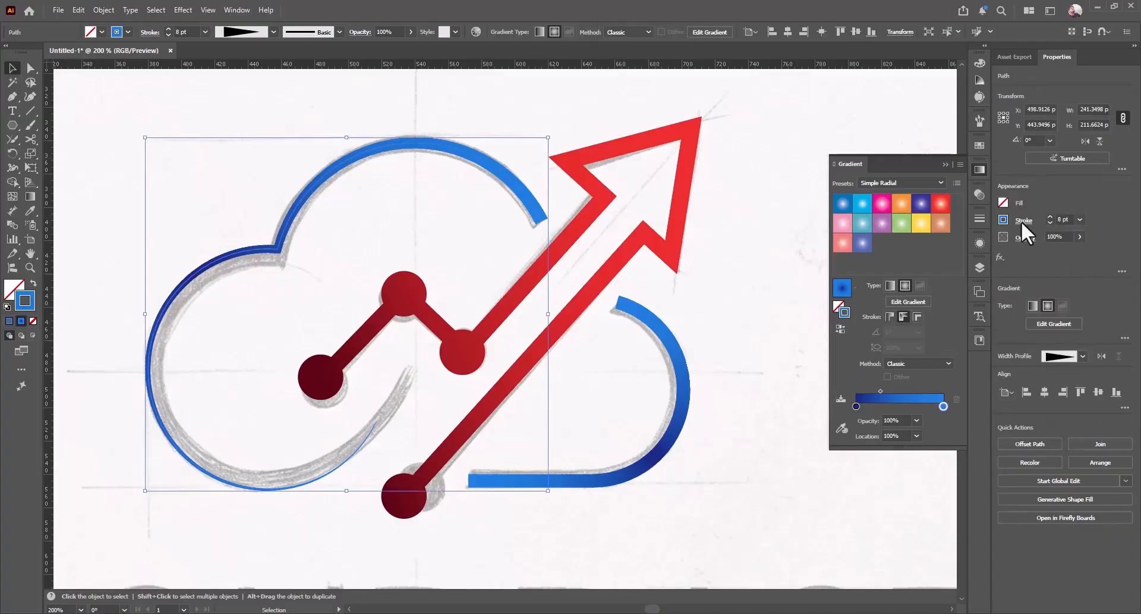
pyautogui.click(1025, 221)
pyautogui.click(961, 250)
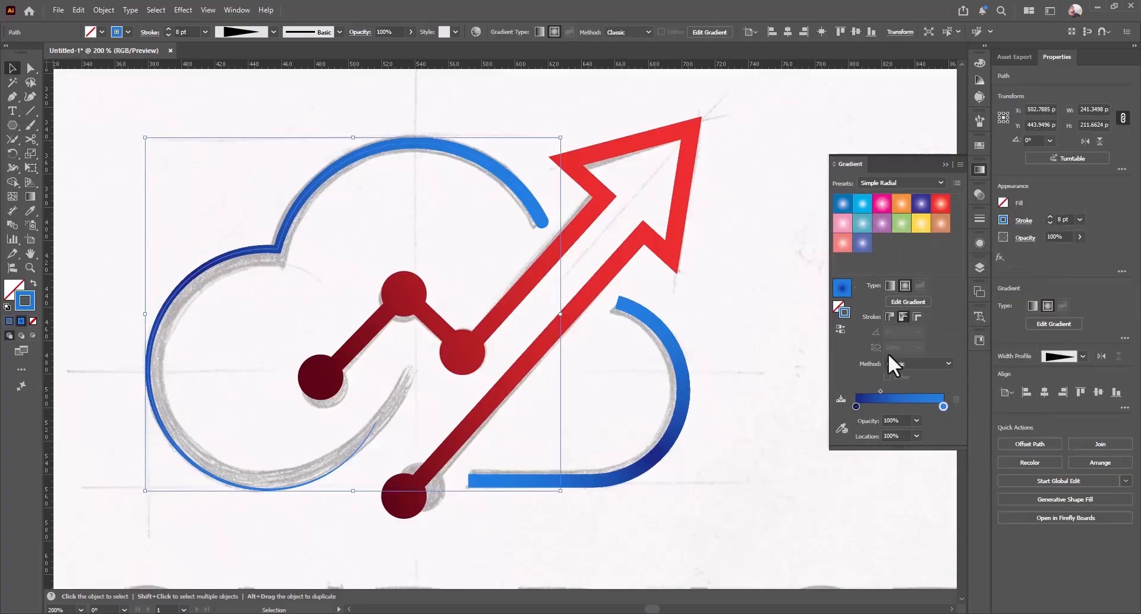
pyautogui.click(680, 407)
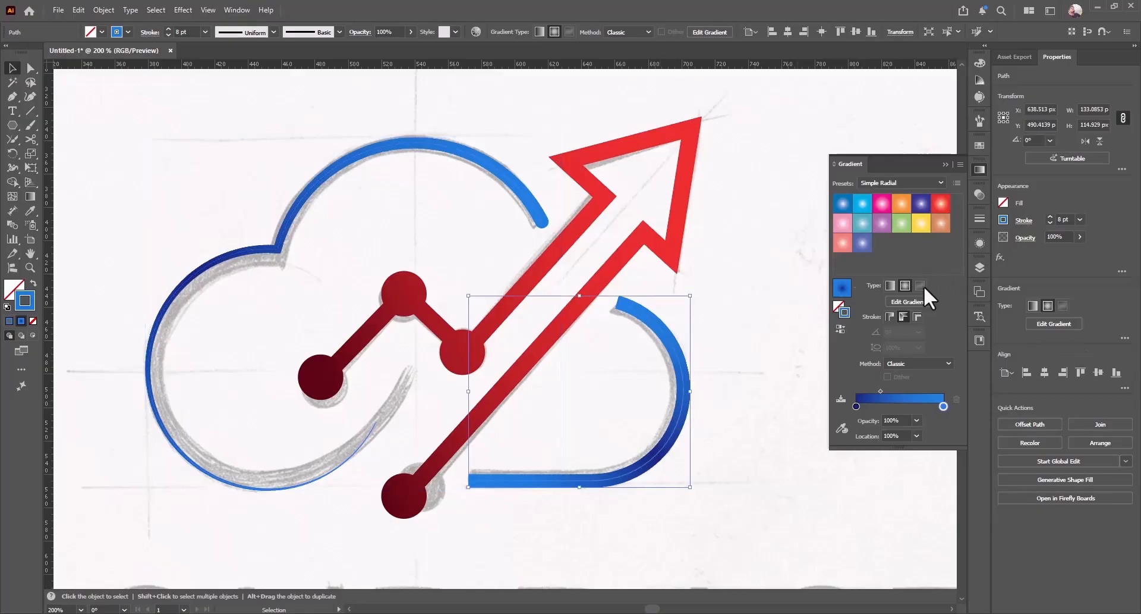
pyautogui.click(1018, 221)
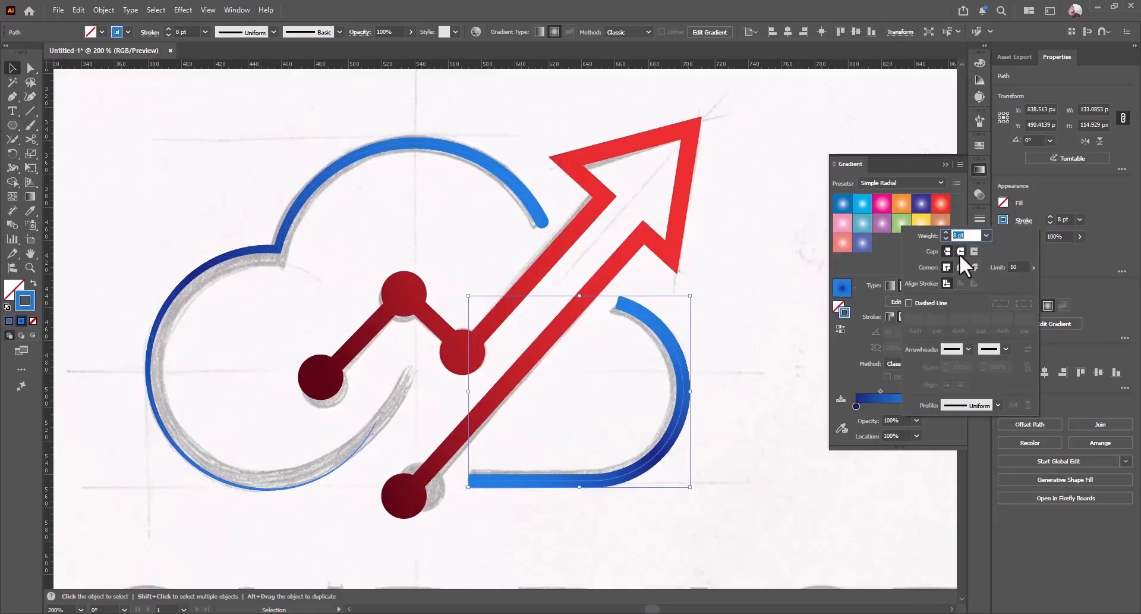
pyautogui.click(961, 251)
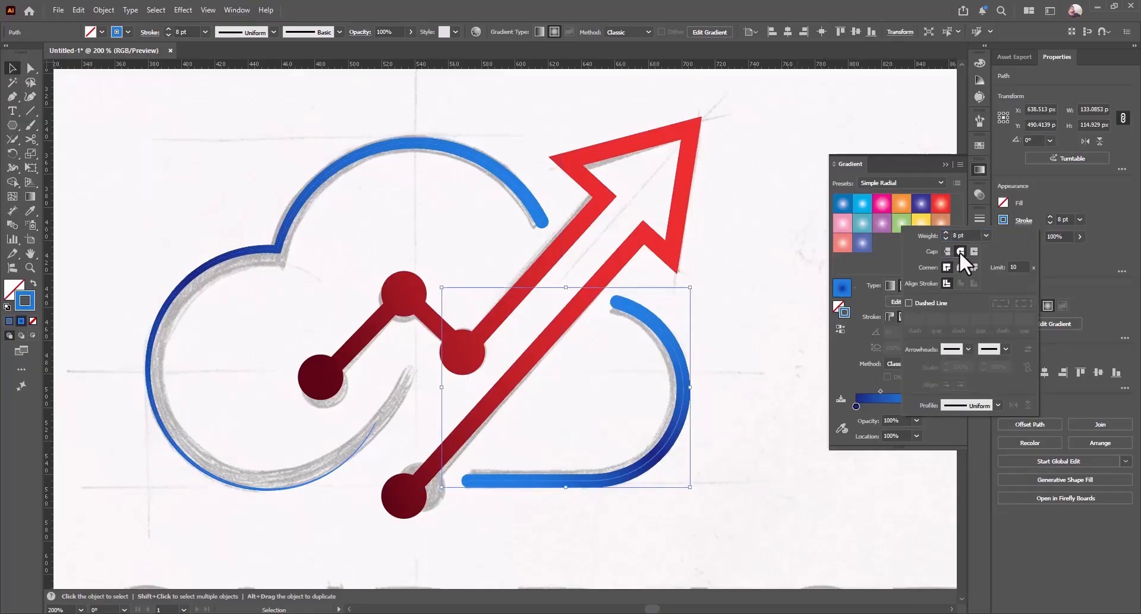
pyautogui.click(762, 358)
# Try to round all corners of the arrowhead to about 6 px with Direct Selection
pyautogui.click(679, 272)
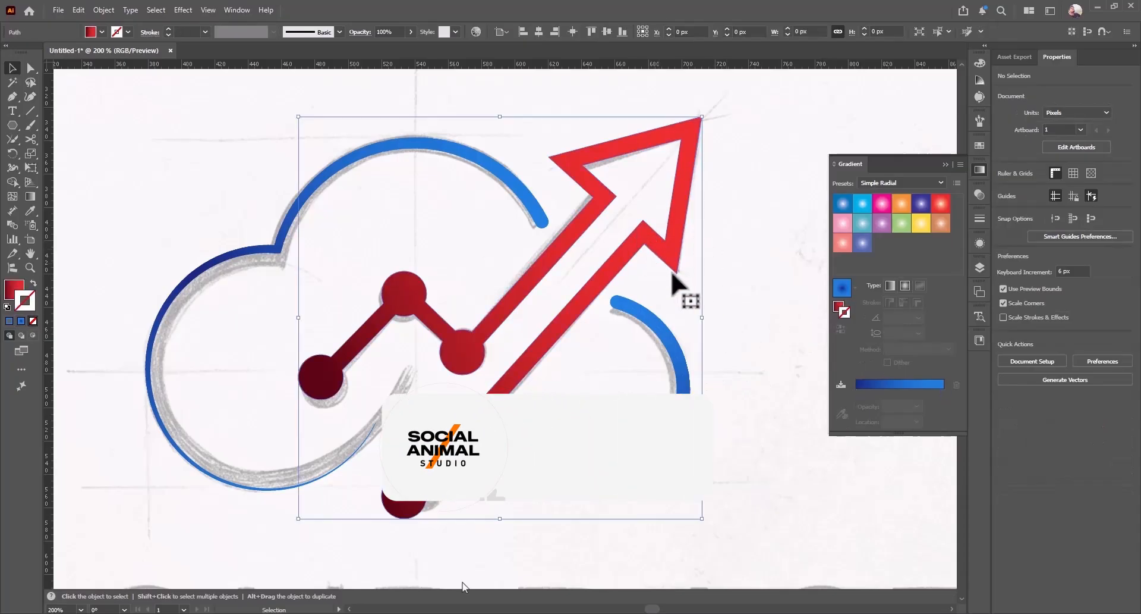
pyautogui.press('a')
pyautogui.moveTo(759, 96); pyautogui.dragTo(548, 283)
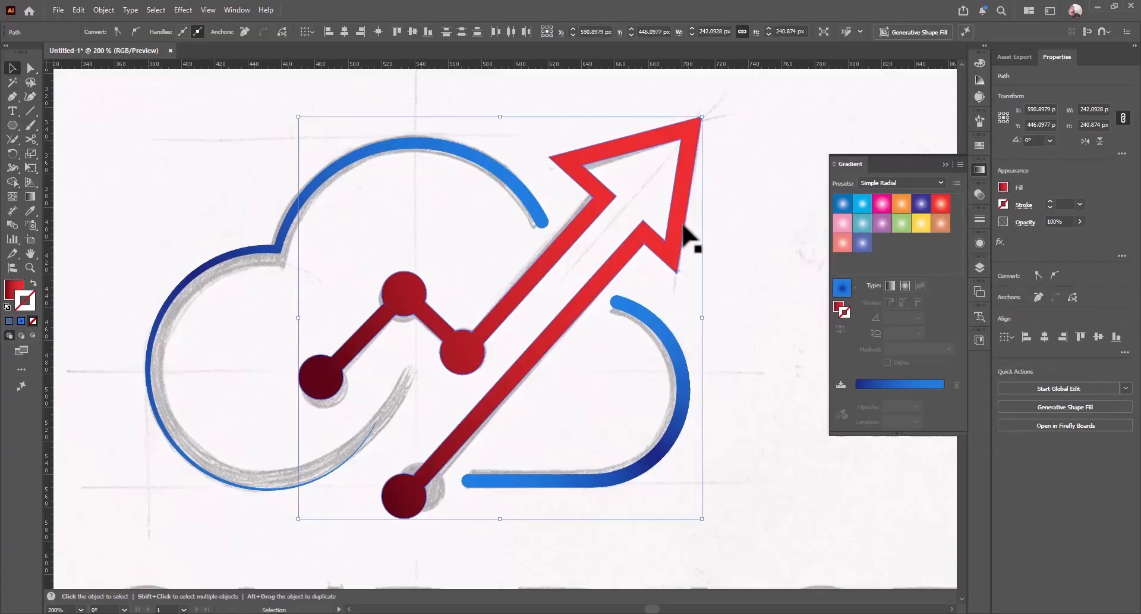
pyautogui.scroll(3, 621, 287)
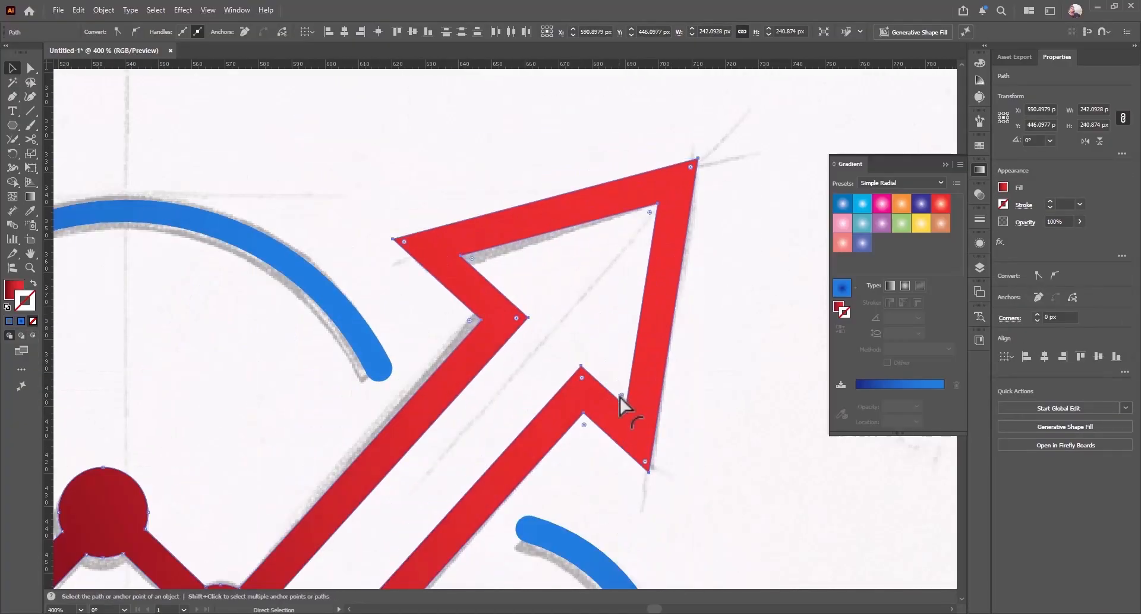
pyautogui.moveTo(621, 398); pyautogui.dragTo(598, 361)
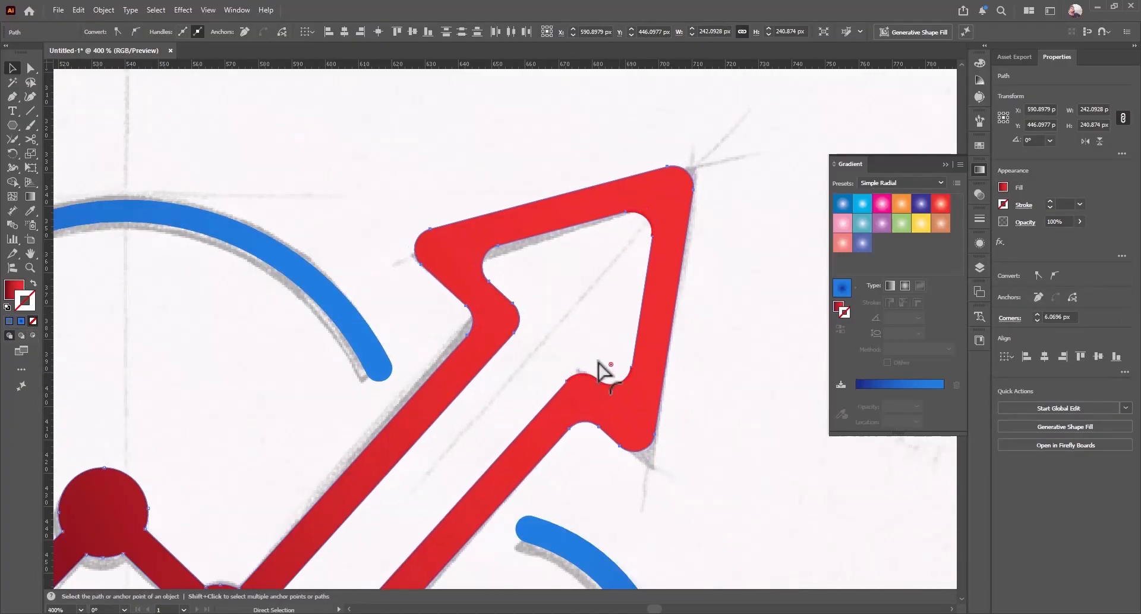
pyautogui.click(593, 361)
pyautogui.scroll(-3, 589, 362)
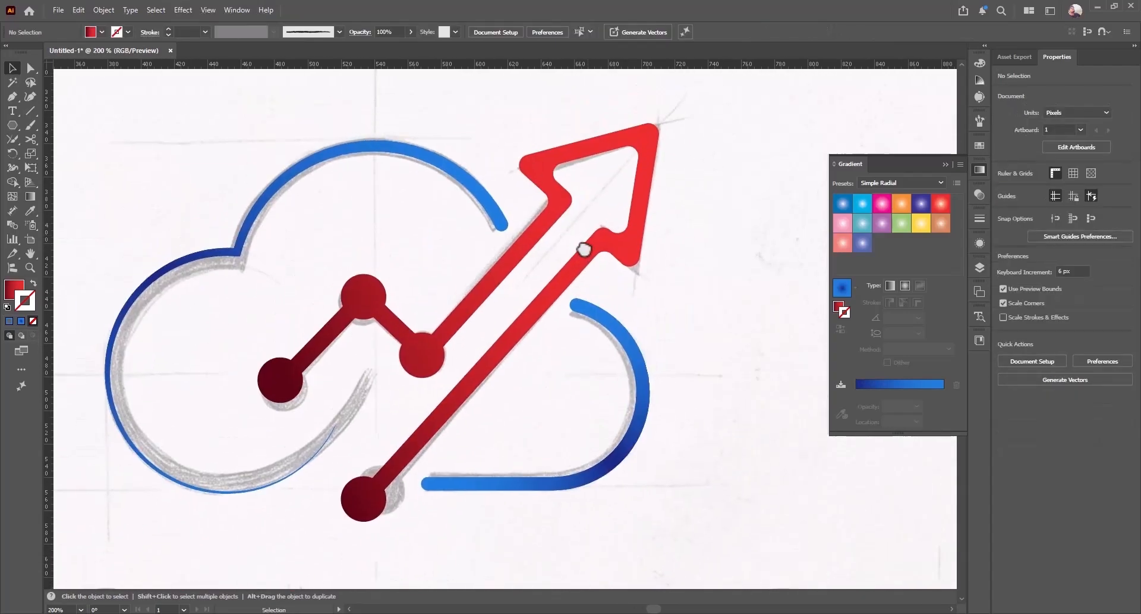
pyautogui.hotkey('ctrl', 'z')
pyautogui.hotkey('ctrl', 'z')
# Try to round only the corners of the arrowhead's lower barb
pyautogui.press('a')
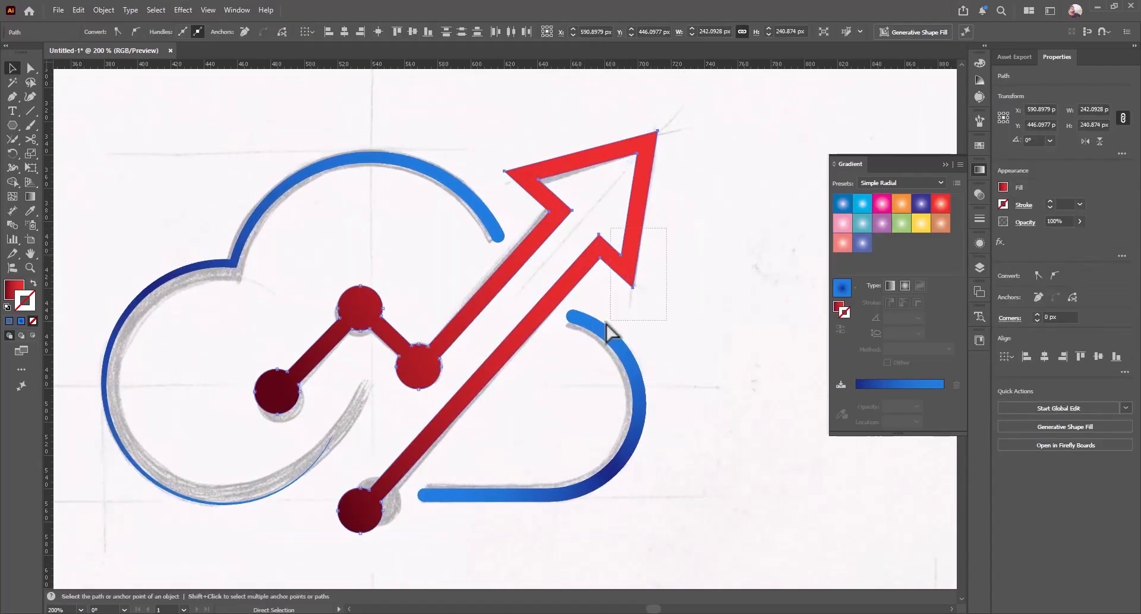
pyautogui.moveTo(604, 303); pyautogui.dragTo(612, 241)
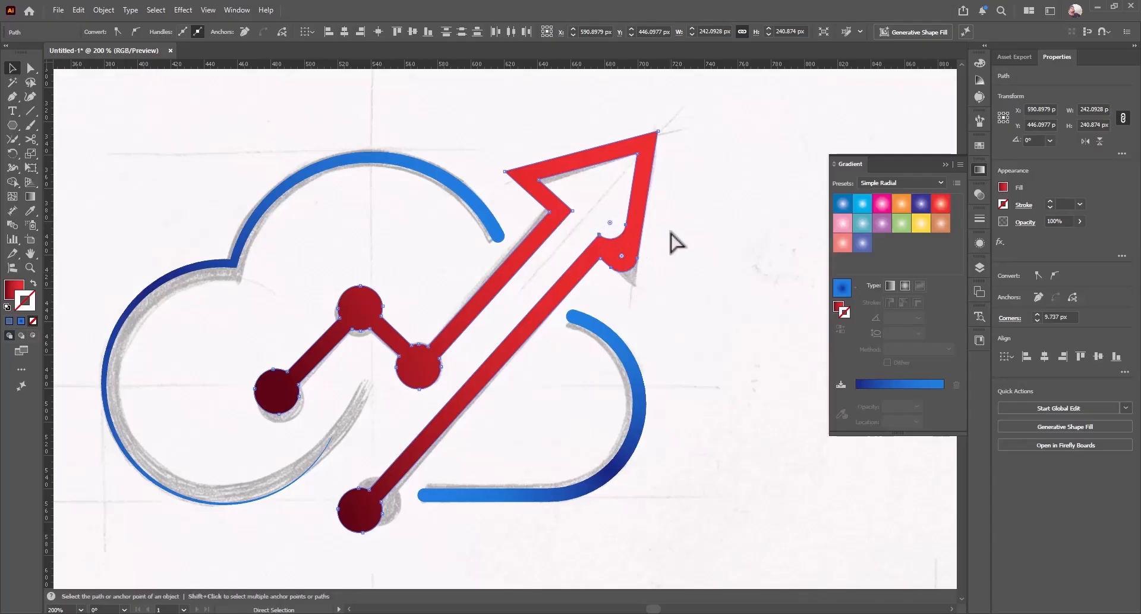
pyautogui.click(693, 288)
pyautogui.moveTo(581, 339); pyautogui.dragTo(633, 332)
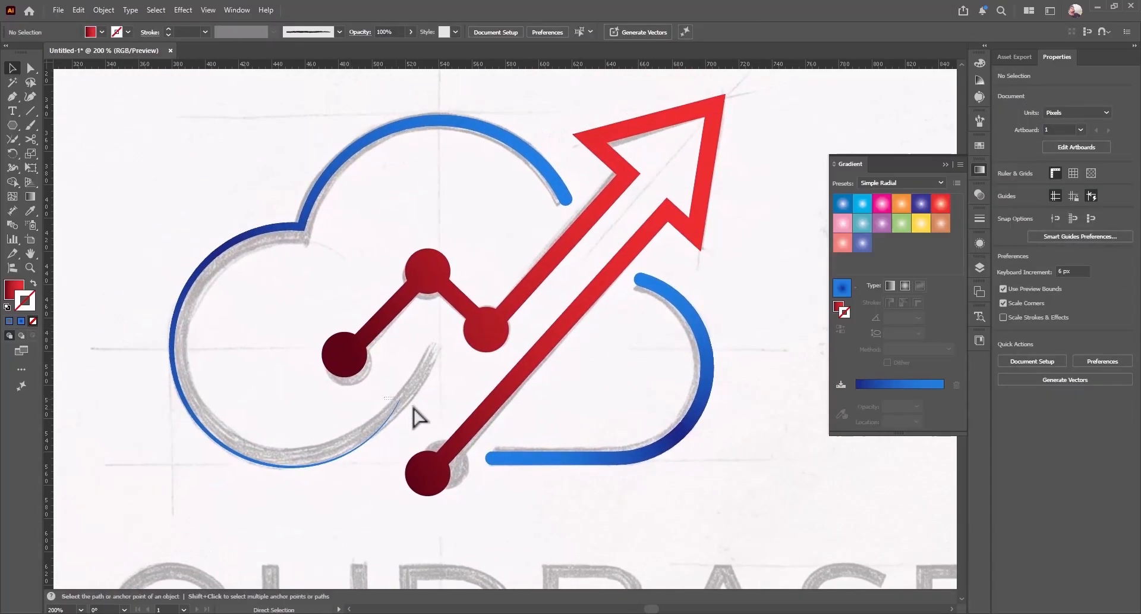
# Hide the locked clip group holding the pencil sketch so only the vector artwork remains on the artboard
pyautogui.click(398, 423)
pyautogui.click(464, 375)
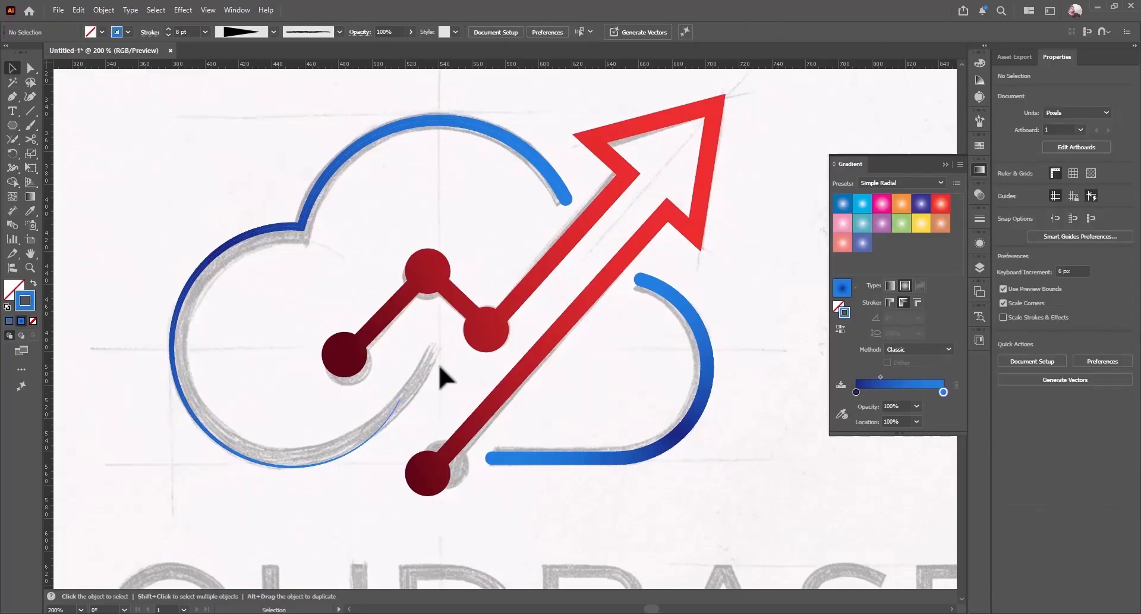
pyautogui.scroll(-2, 395, 400)
pyautogui.scroll(-2, 611, 379)
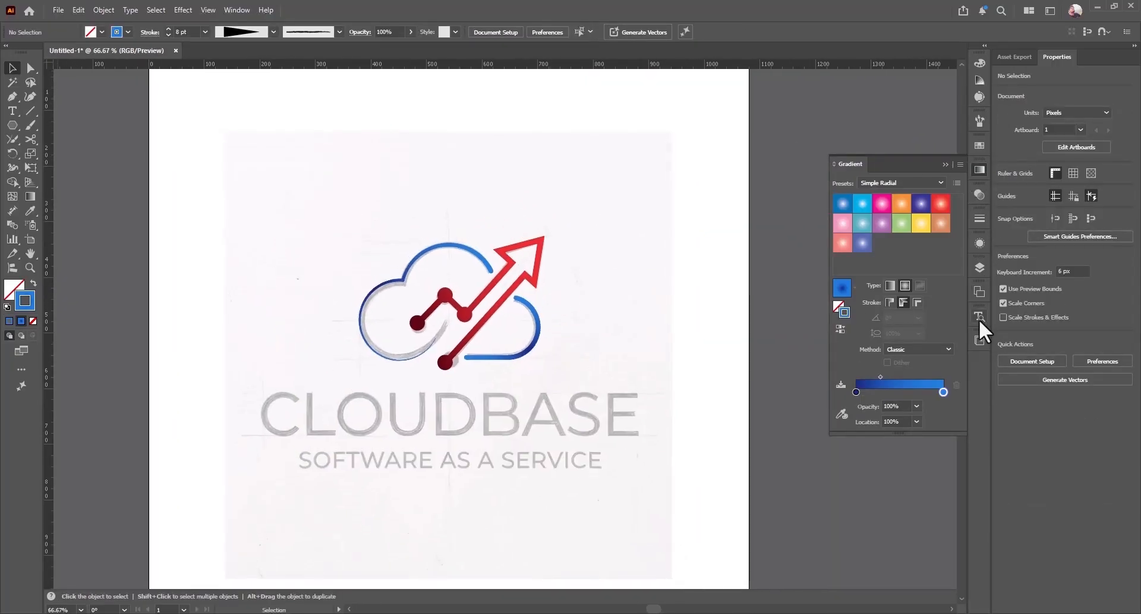
pyautogui.click(980, 267)
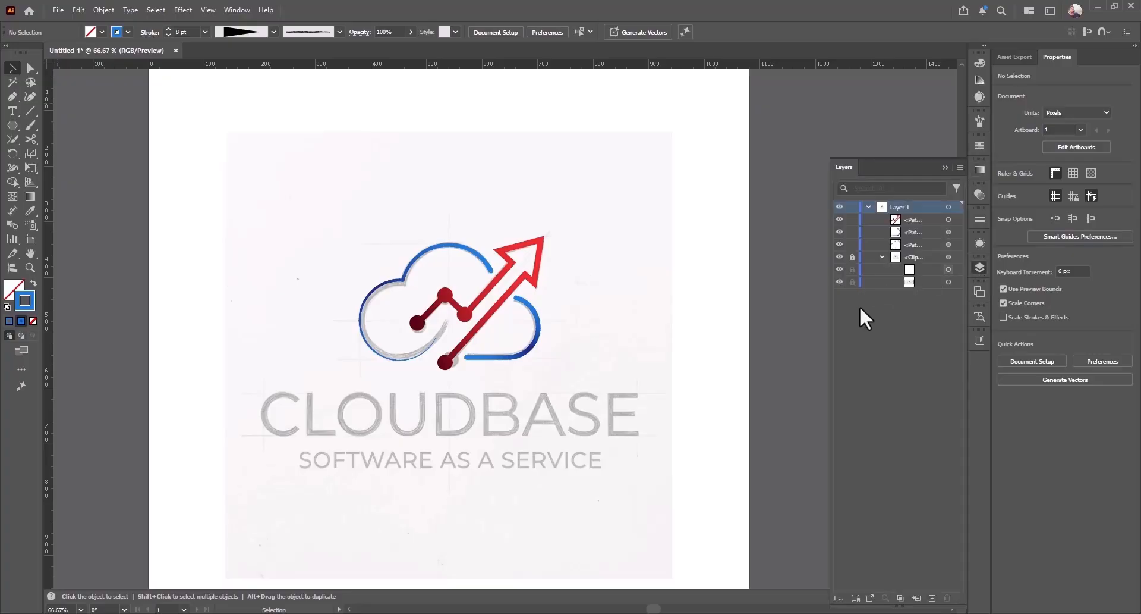
pyautogui.click(840, 257)
# Enlarge the whole cloud-and-arrow logo proportionally on the artboard
pyautogui.moveTo(603, 205); pyautogui.dragTo(330, 383)
pyautogui.moveTo(546, 303); pyautogui.dragTo(604, 319)
pyautogui.click(619, 319)
# Set the stroke weight of the large and small cloud paths to 26 pt
pyautogui.click(594, 336)
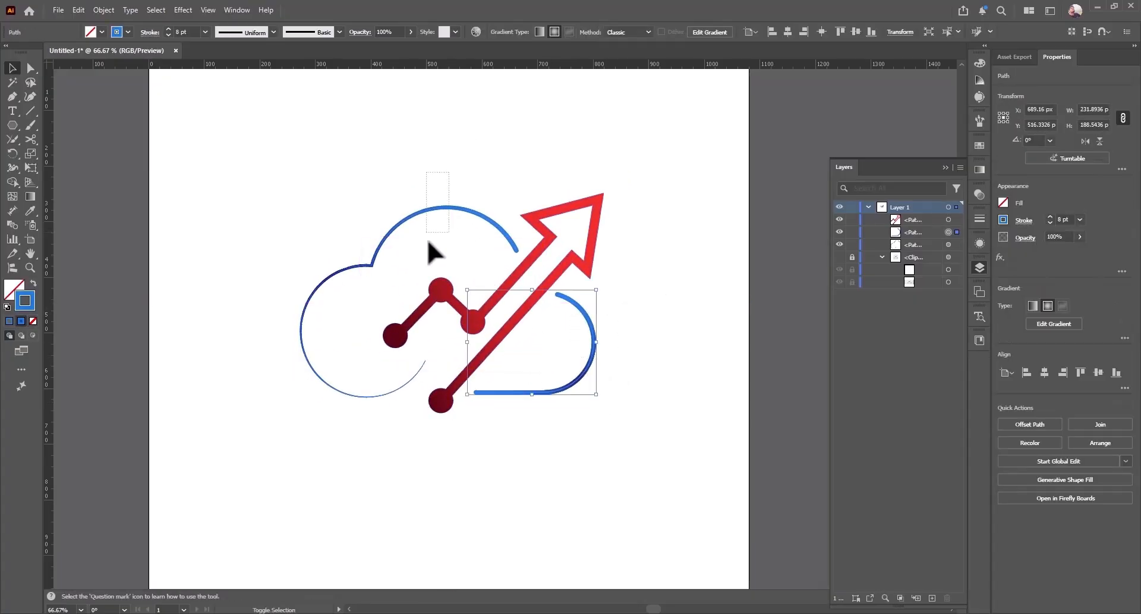
pyautogui.keyDown('shift'); pyautogui.click(948, 244); pyautogui.keyUp('shift')
pyautogui.scroll(13, 1069, 219)
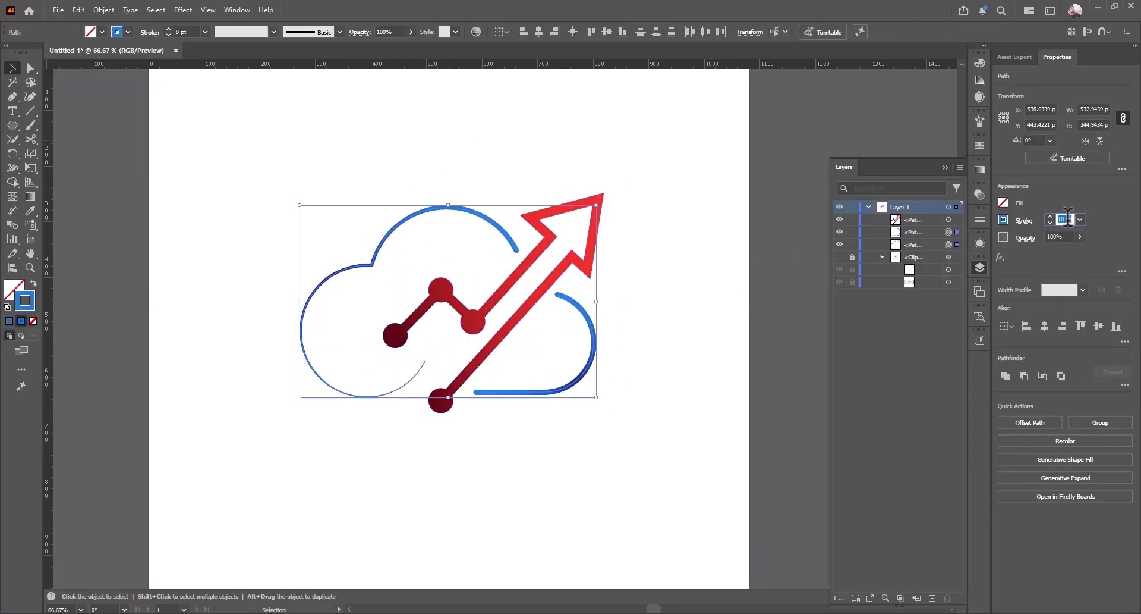
pyautogui.scroll(10, 1069, 217)
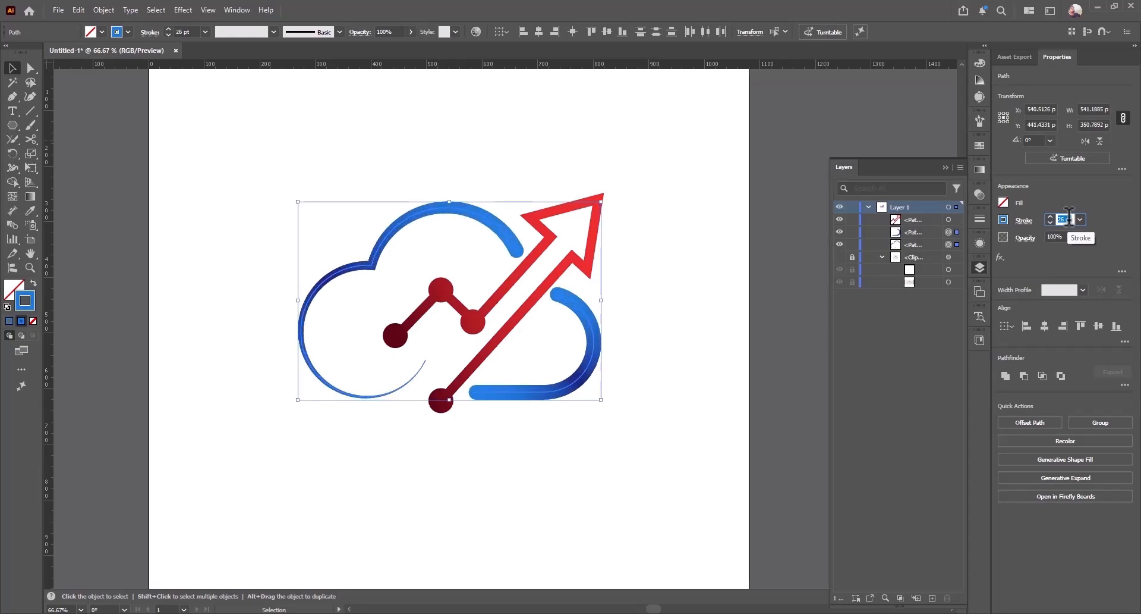
pyautogui.scroll(-2, 1069, 218)
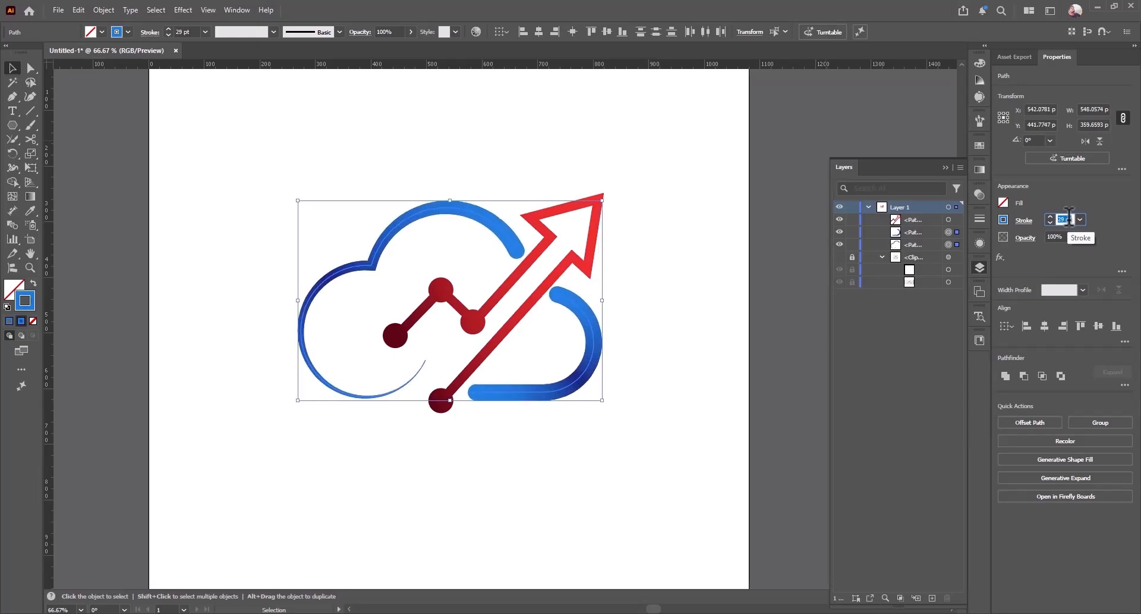
pyautogui.scroll(-2, 1069, 218)
pyautogui.scroll(-1, 1069, 218)
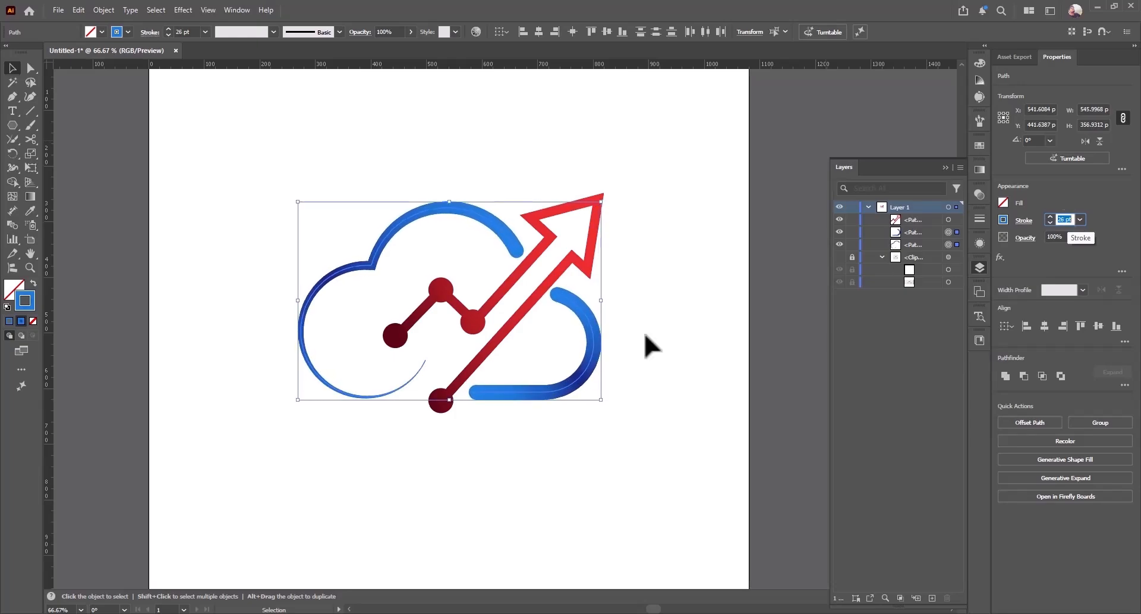
pyautogui.click(683, 359)
# Shorten the small cloud path's upper end by adding an anchor point just inside it and deleting the original end anchor
pyautogui.scroll(5, 621, 304)
pyautogui.scroll(-3, 622, 305)
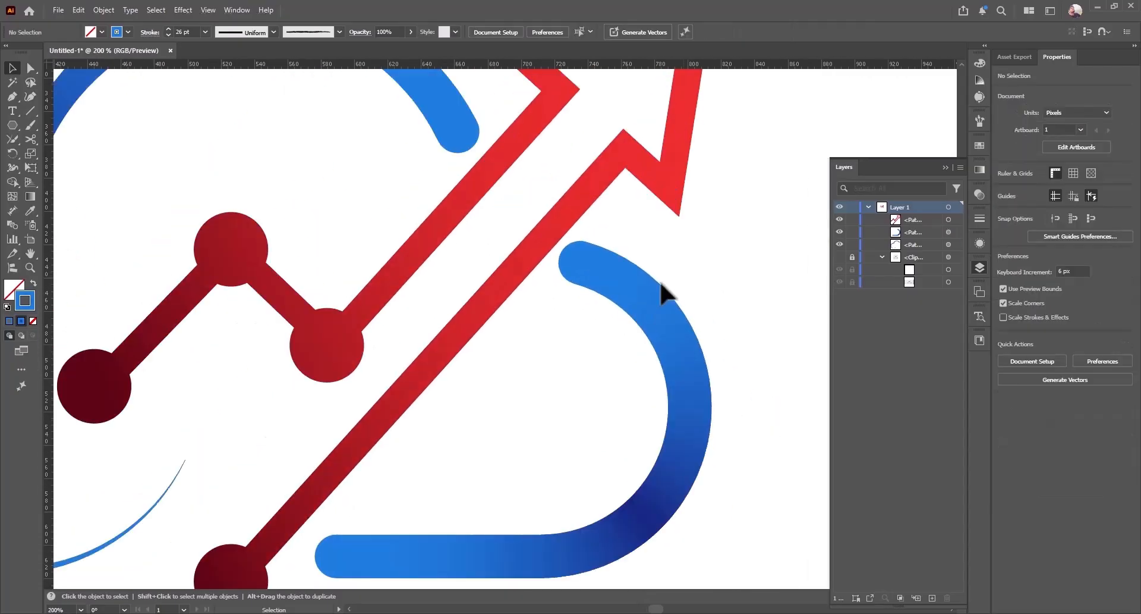
pyautogui.click(660, 293)
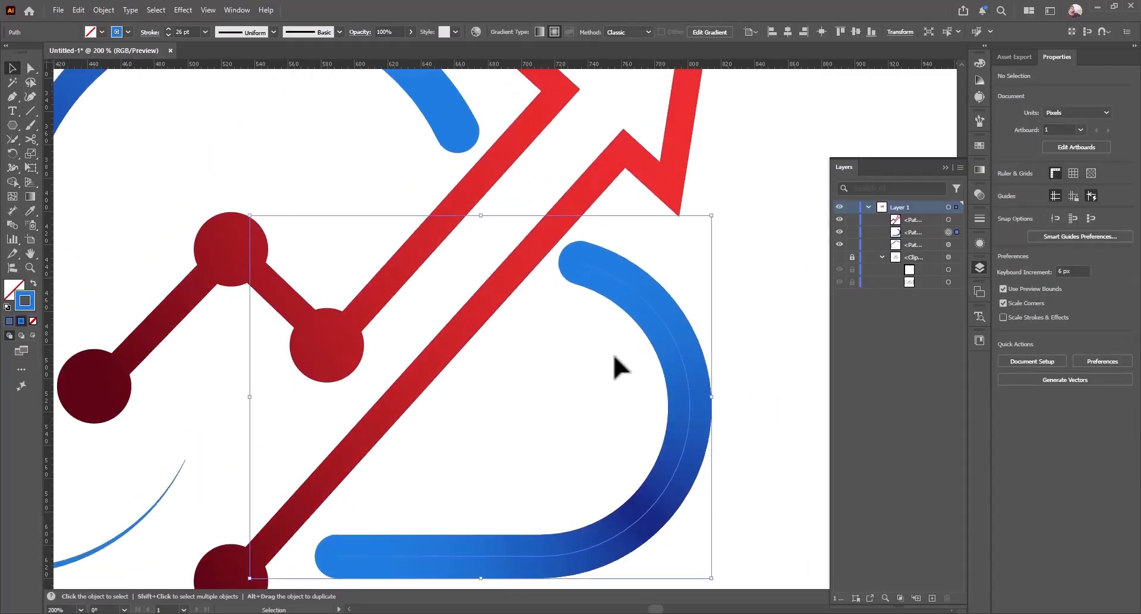
pyautogui.click(18, 101)
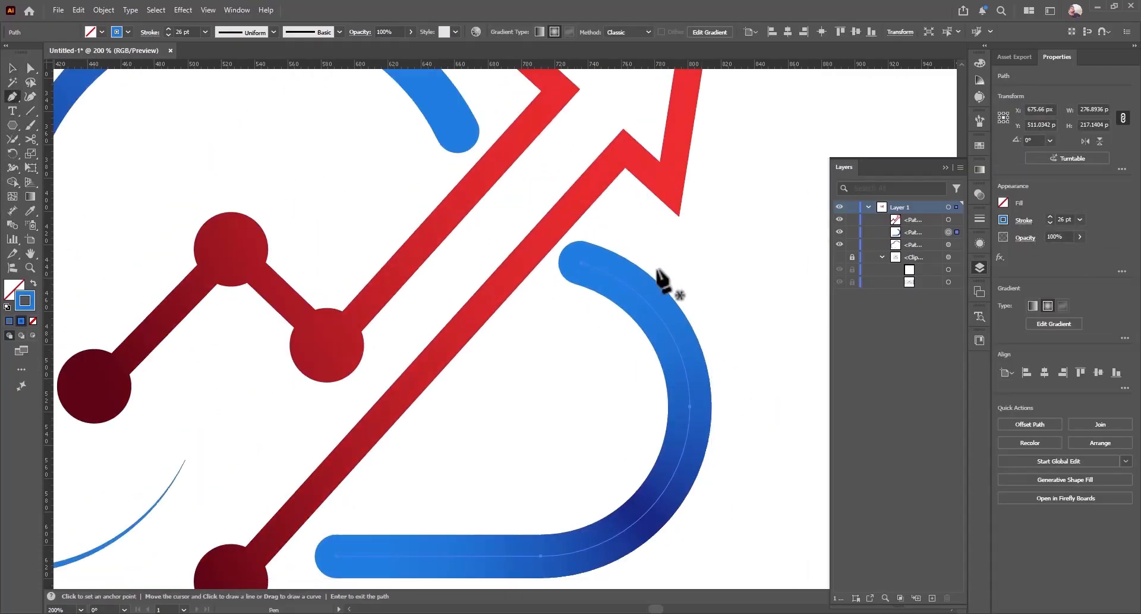
pyautogui.click(615, 277)
pyautogui.keyDown('ctrl'); pyautogui.click(581, 266); pyautogui.keyUp('ctrl')
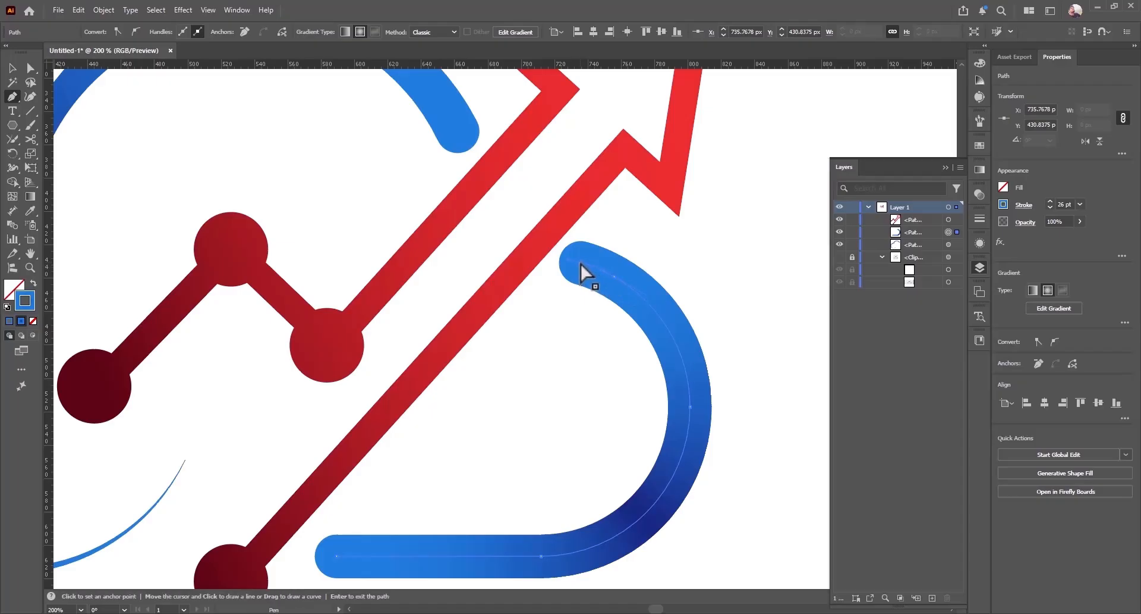
pyautogui.press('Delete')
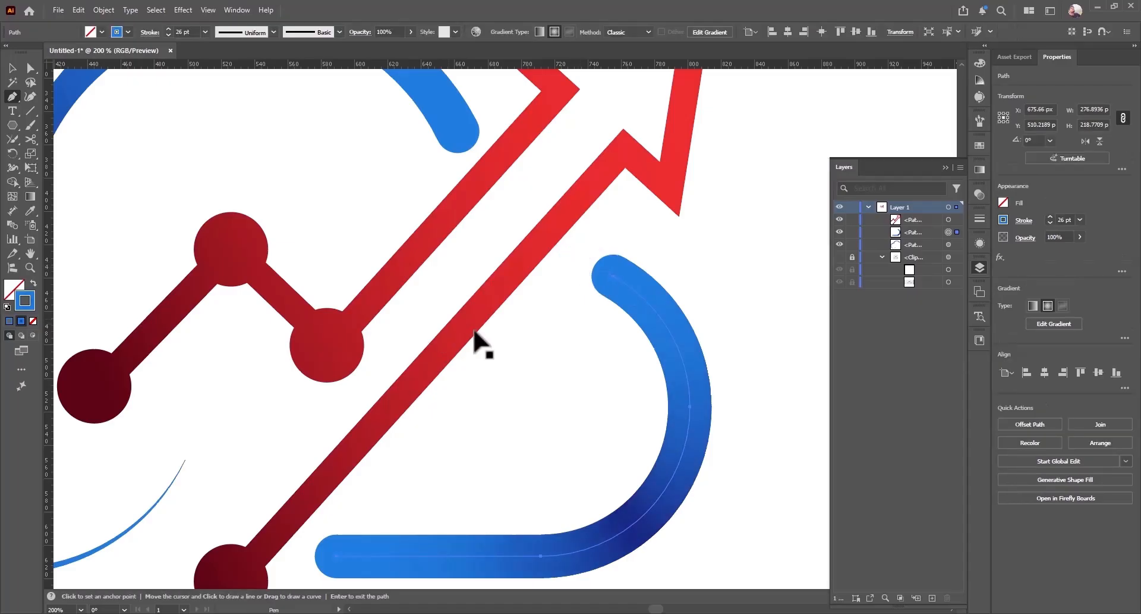
pyautogui.press('v')
# Shorten the large cloud path's thick end near the arrow by adding an anchor just inside it and deleting the end anchor
pyautogui.scroll(5, 502, 344)
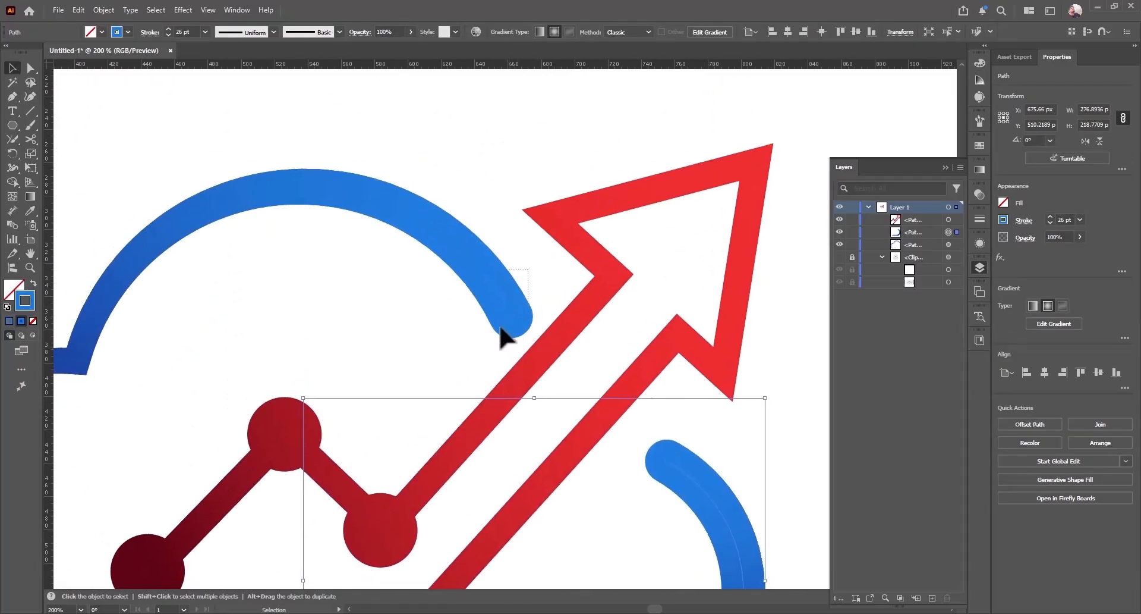
pyautogui.click(501, 336)
pyautogui.press('a')
pyautogui.click(498, 341)
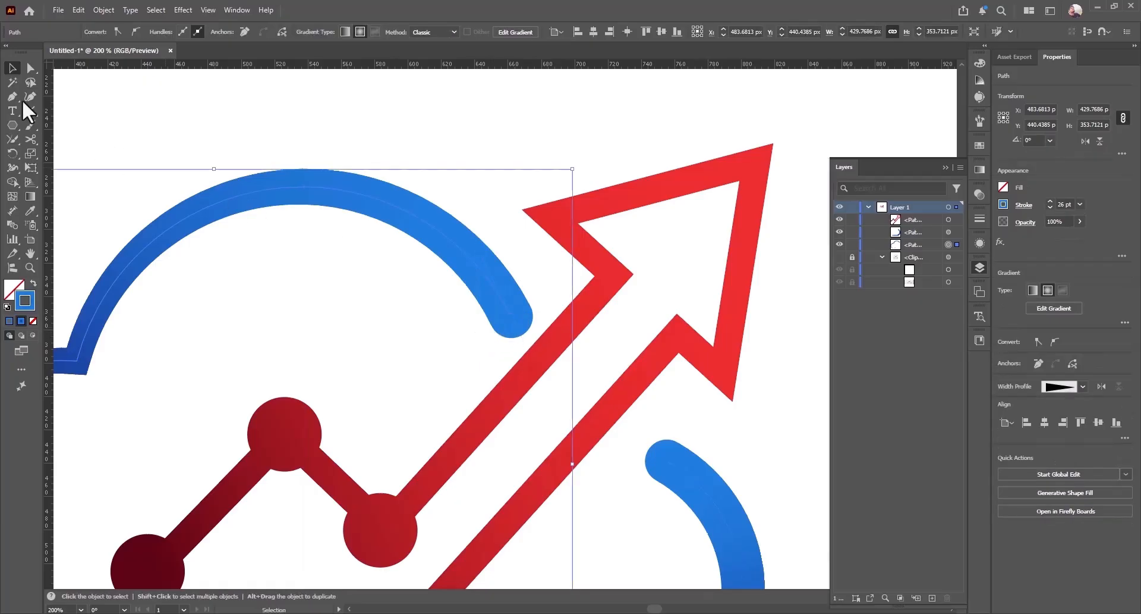
pyautogui.click(12, 97)
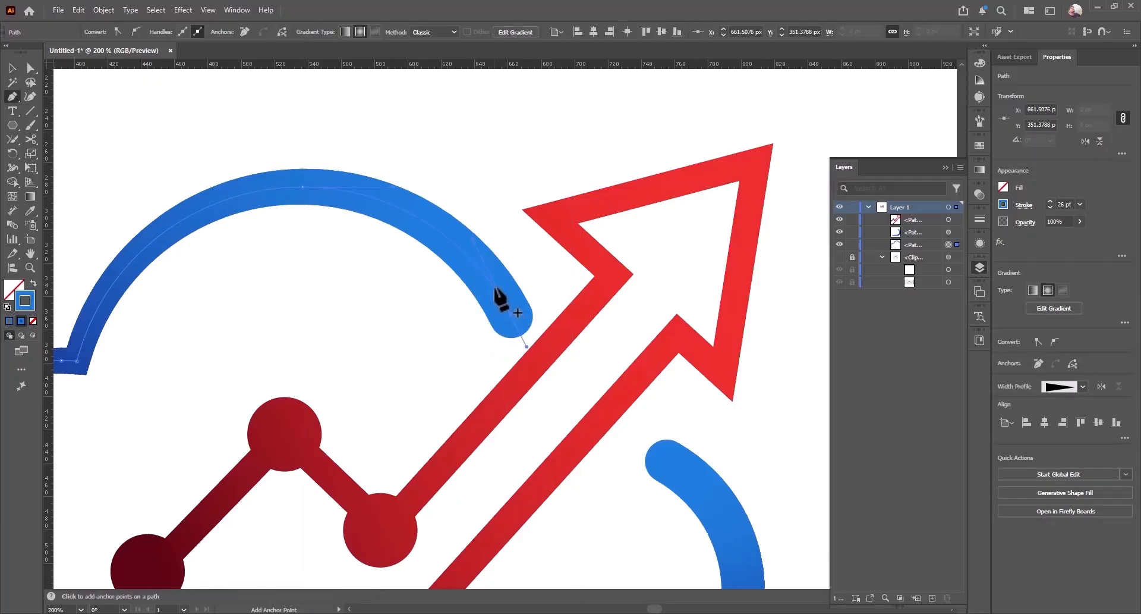
pyautogui.click(497, 292)
pyautogui.click(509, 317)
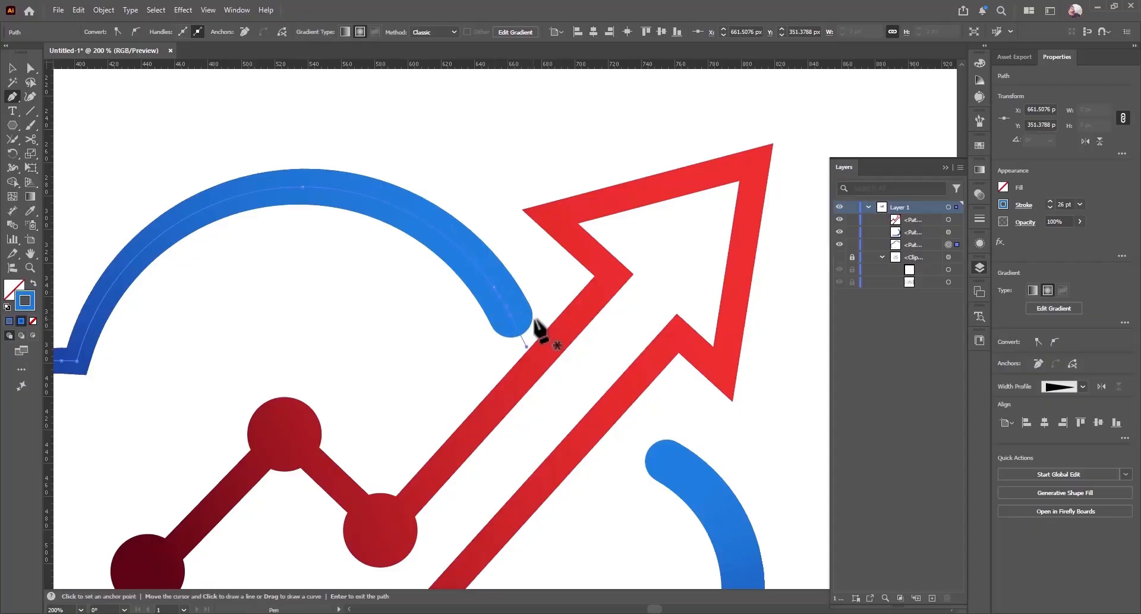
pyautogui.press('Delete')
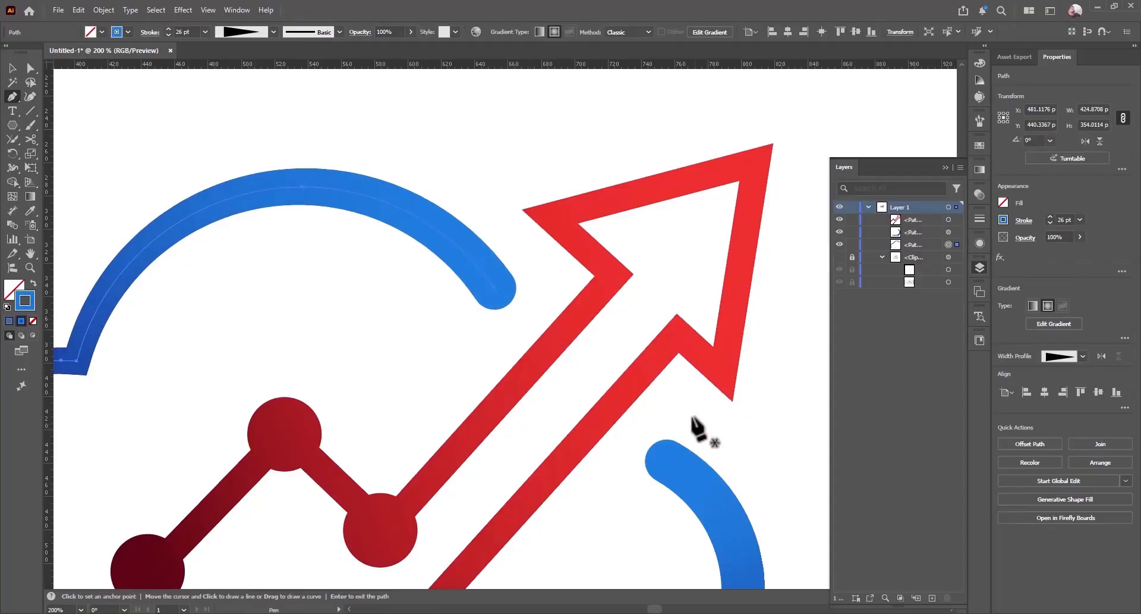
pyautogui.click(692, 416)
pyautogui.scroll(-3, 692, 416)
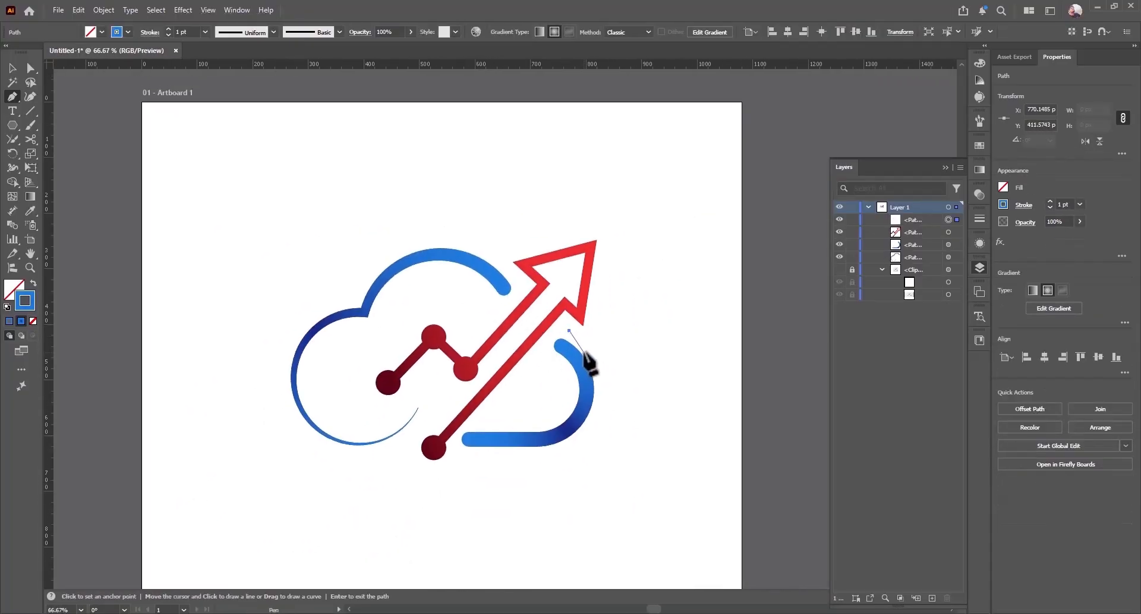
pyautogui.press('v')
pyautogui.press('Delete')
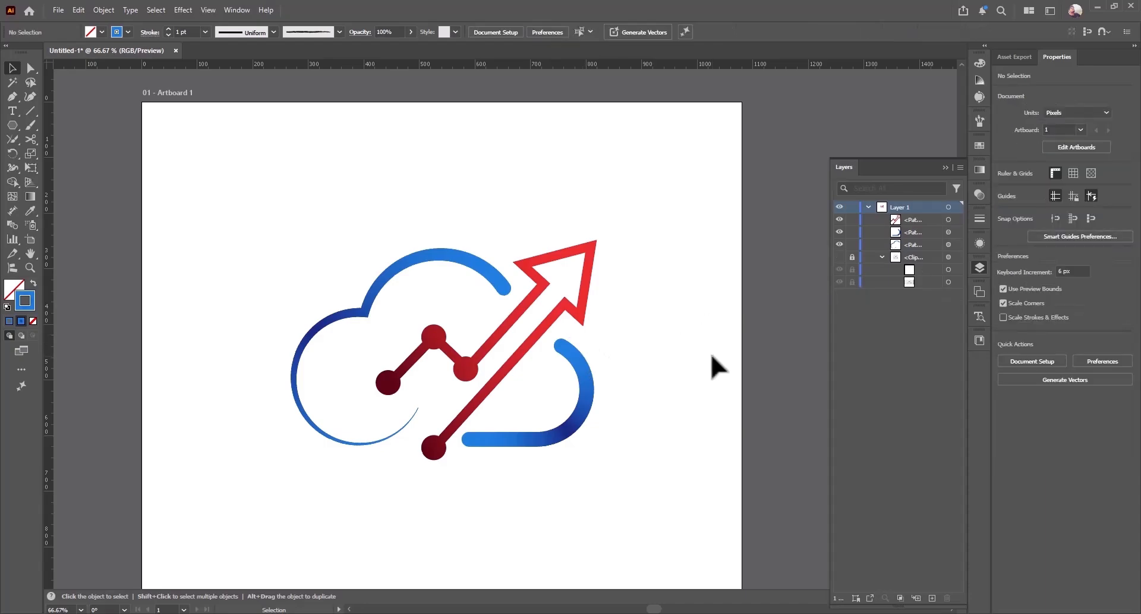
# Try scaling down the whole logo from its lower edge
pyautogui.scroll(-1, 575, 365)
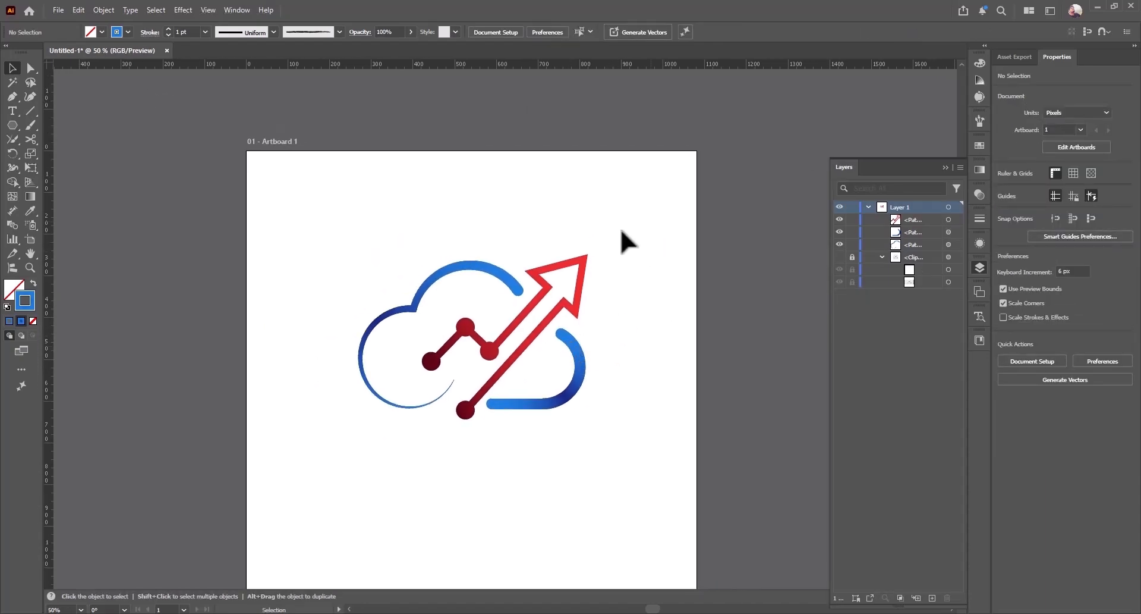
pyautogui.hotkey('ctrl', 'a')
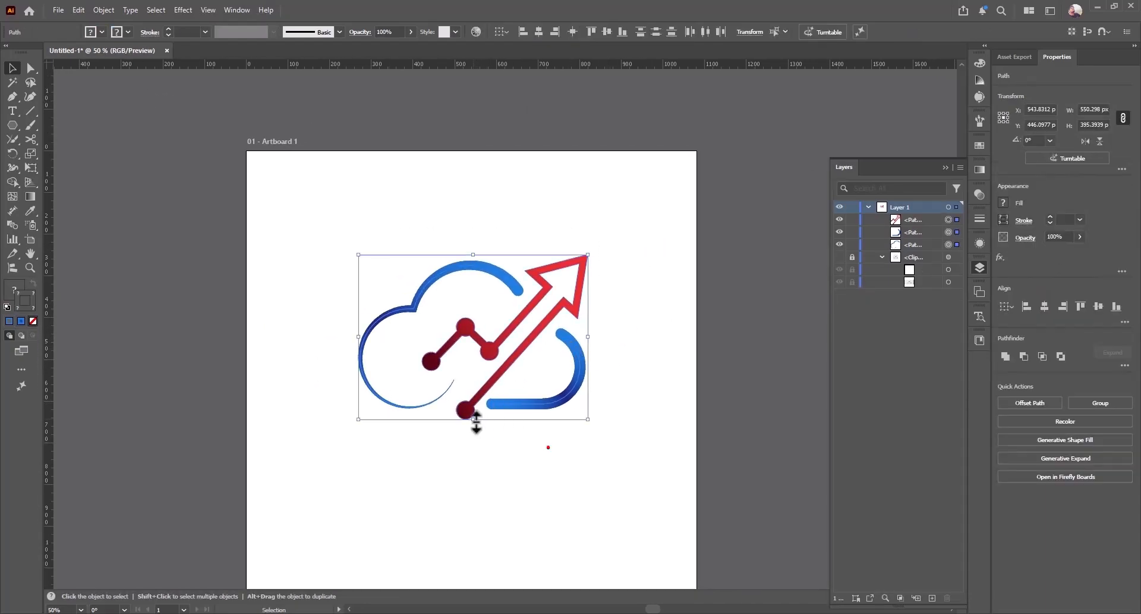
pyautogui.moveTo(476, 422); pyautogui.dragTo(487, 393)
pyautogui.click(592, 337)
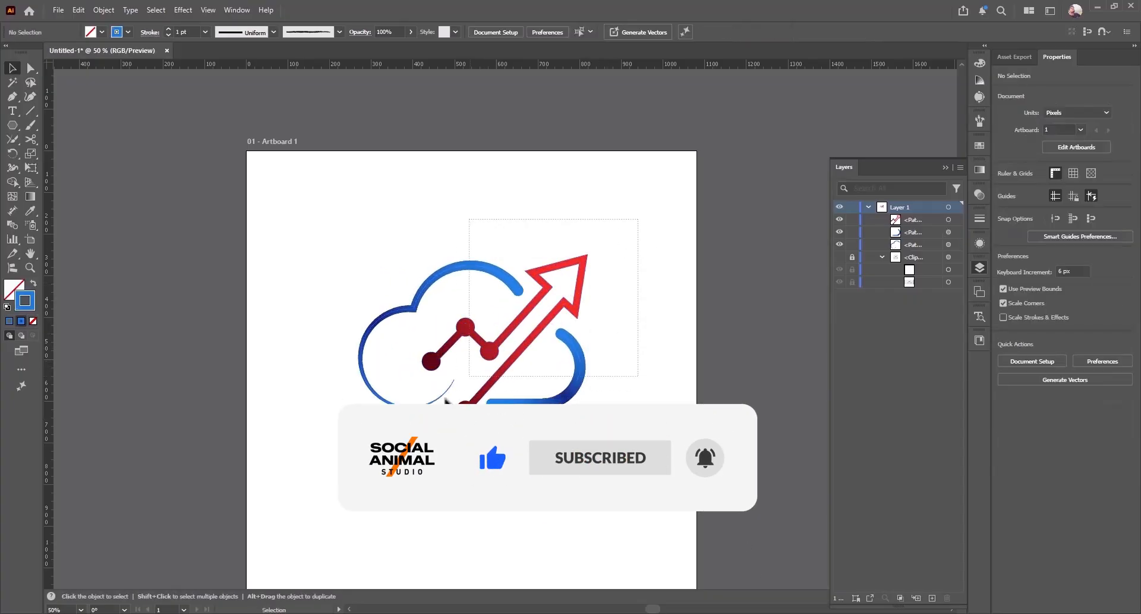
# Turn on Scale Strokes & Effects in the Transform options with the whole logo selected
pyautogui.hotkey('ctrl', 'a')
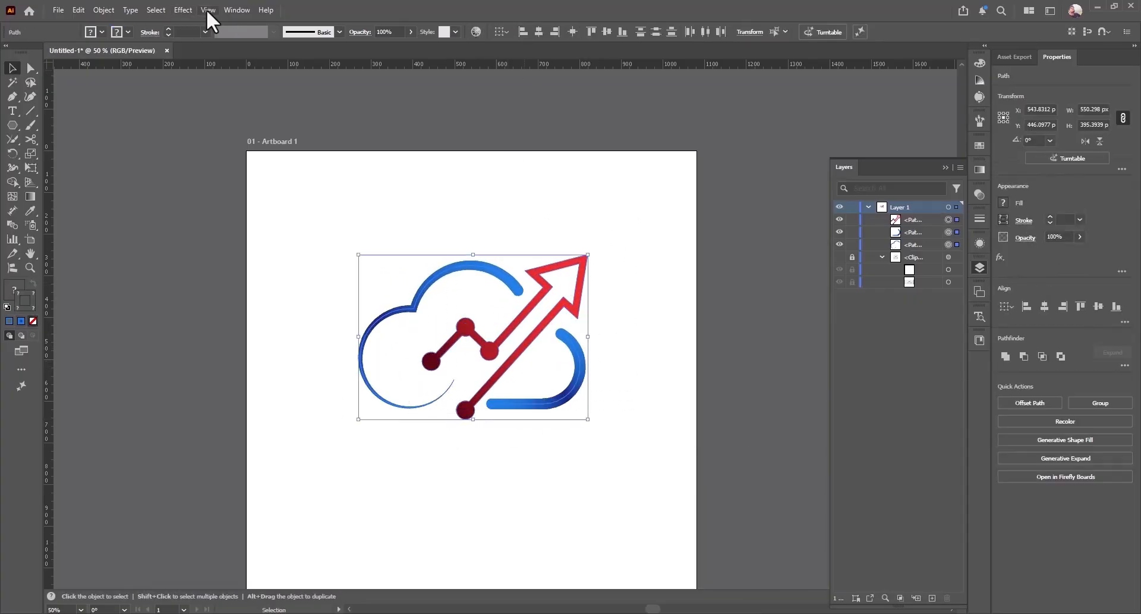
pyautogui.click(209, 11)
pyautogui.moveTo(236, 10)
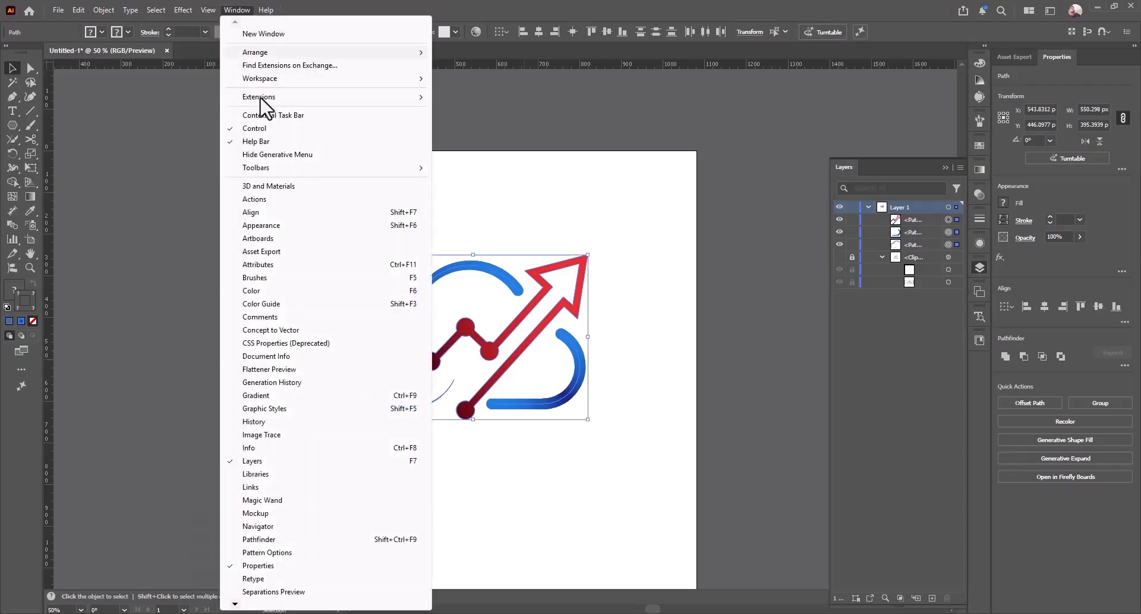
pyautogui.scroll(-9, 279, 586)
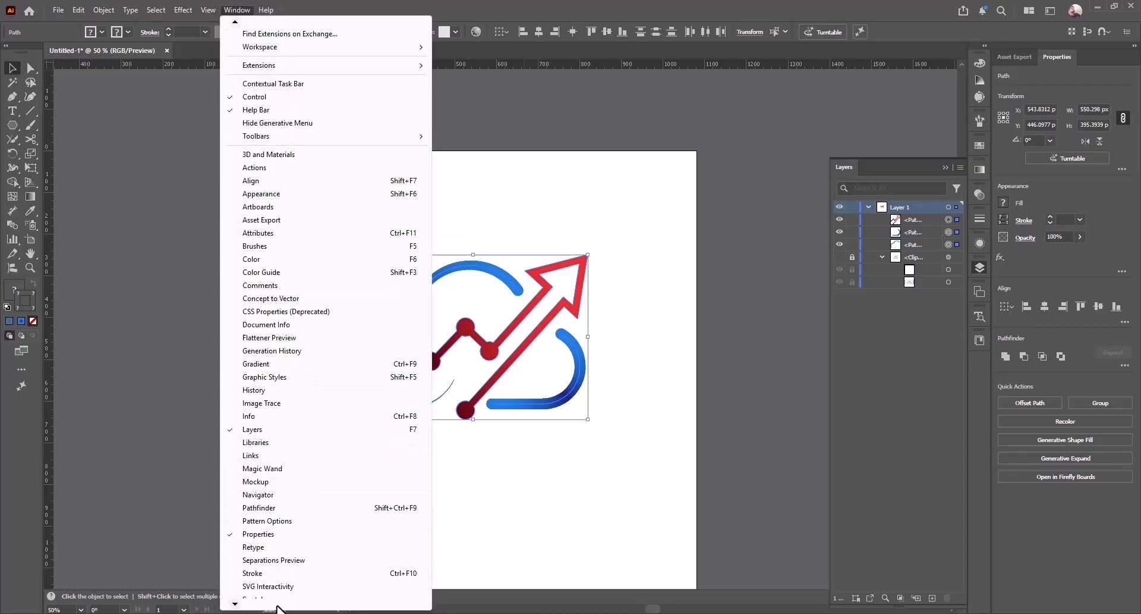
pyautogui.click(278, 536)
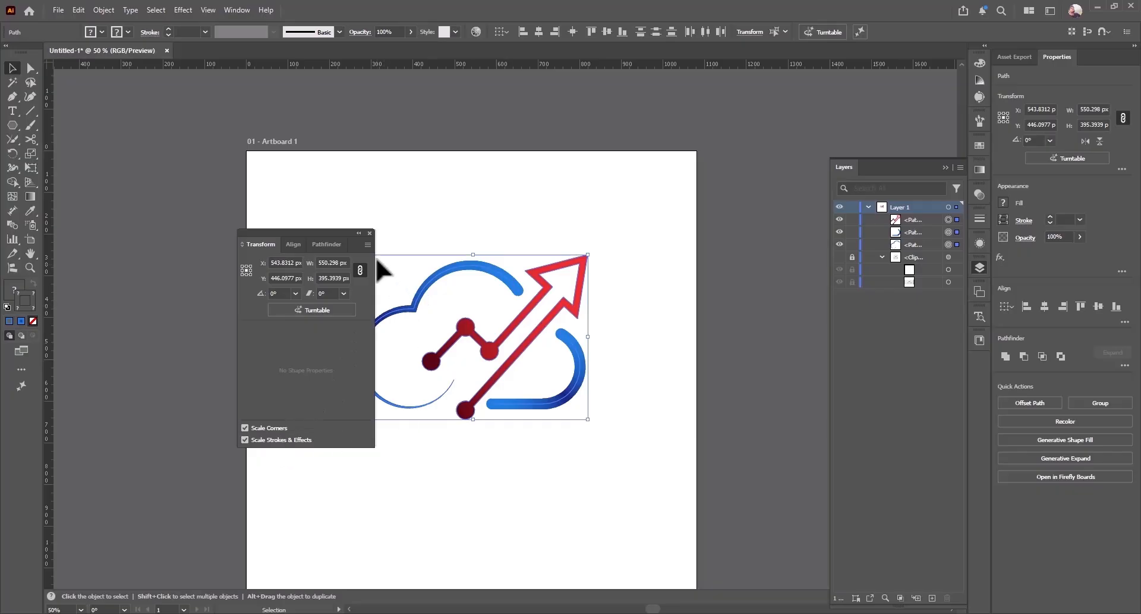
pyautogui.click(369, 233)
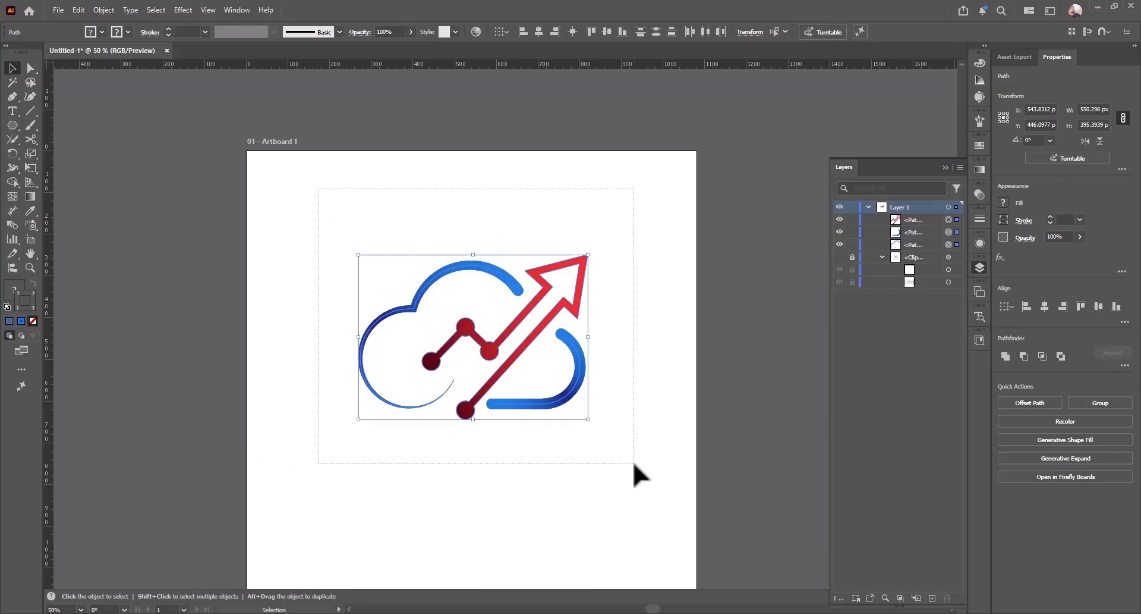
# Raise the stroke weight of both cloud paths to 35 pt
pyautogui.click(559, 374)
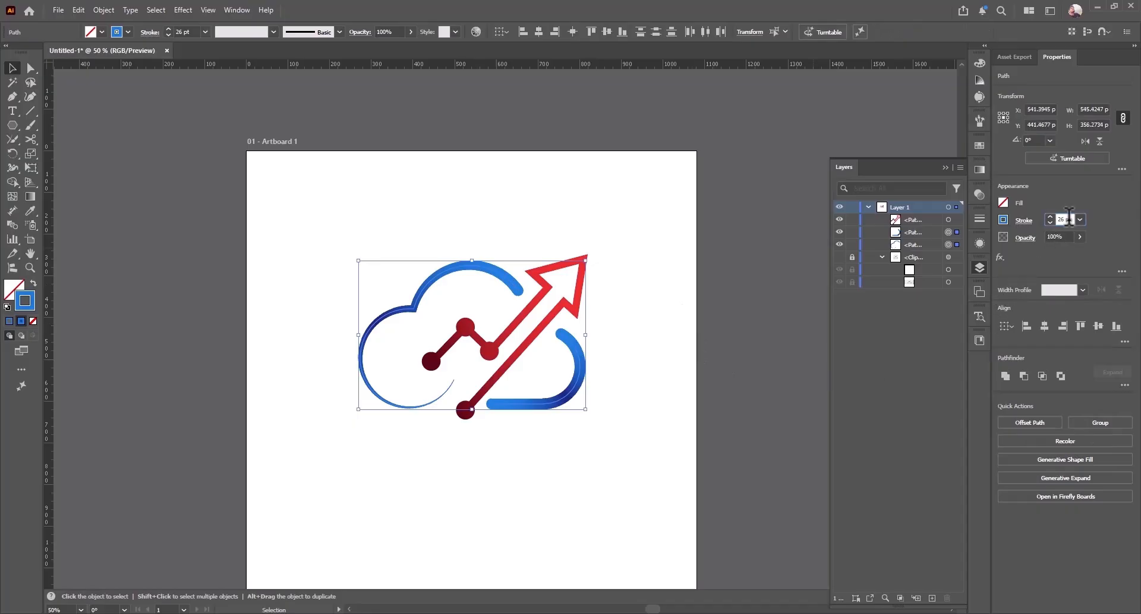
pyautogui.press('Up')
pyautogui.press('Up')
pyautogui.press('Up')
pyautogui.press('Up')
pyautogui.press('Up')
pyautogui.press('Up')
pyautogui.press('Up')
pyautogui.press('Up')
pyautogui.press('Up')
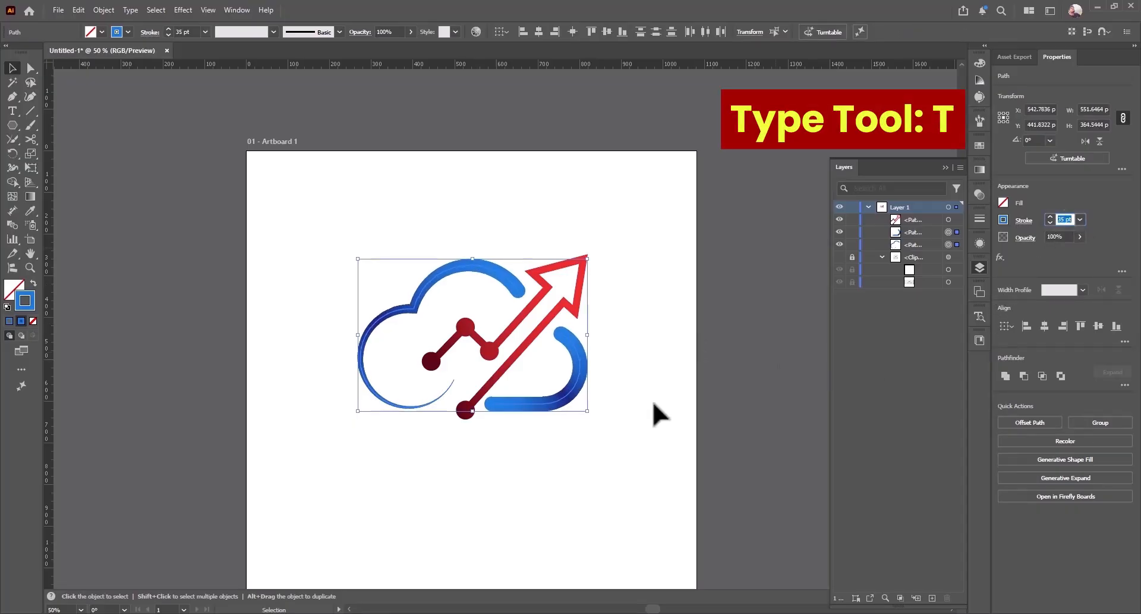
pyautogui.click(651, 401)
# Give the small cloud path a tapered width profile that narrows toward its flat lower end
pyautogui.click(538, 359)
pyautogui.click(245, 34)
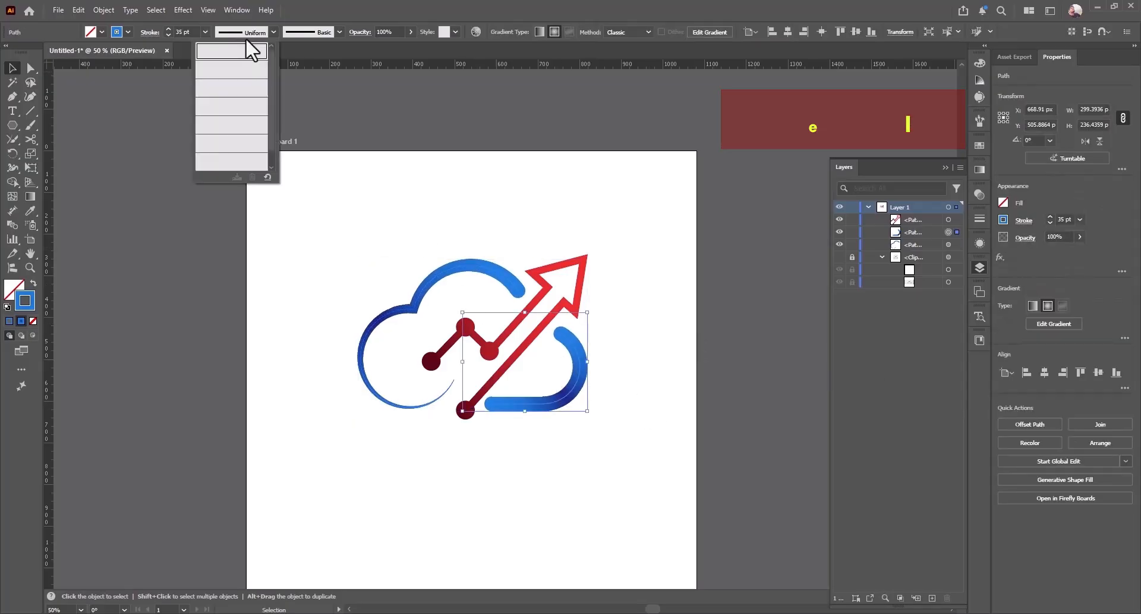
pyautogui.click(227, 121)
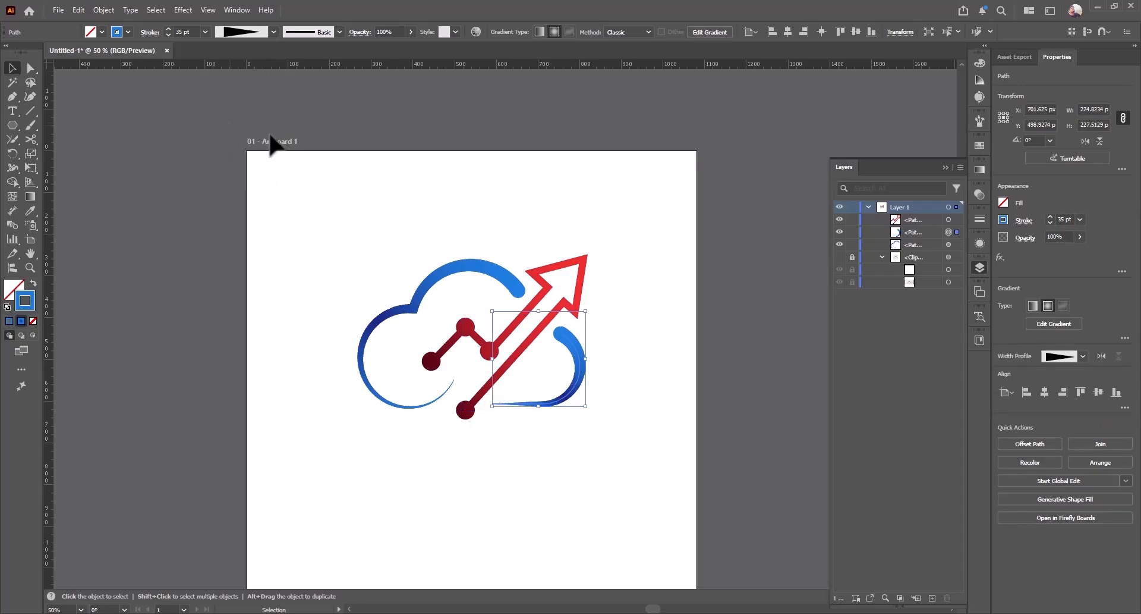
# Recolor the whole logo with Recolor Artwork, shifting the cloud to orange and the arrow to blue
pyautogui.scroll(5, 565, 413)
pyautogui.scroll(-6, 564, 412)
pyautogui.hotkey('ctrl', 'a')
pyautogui.click(476, 32)
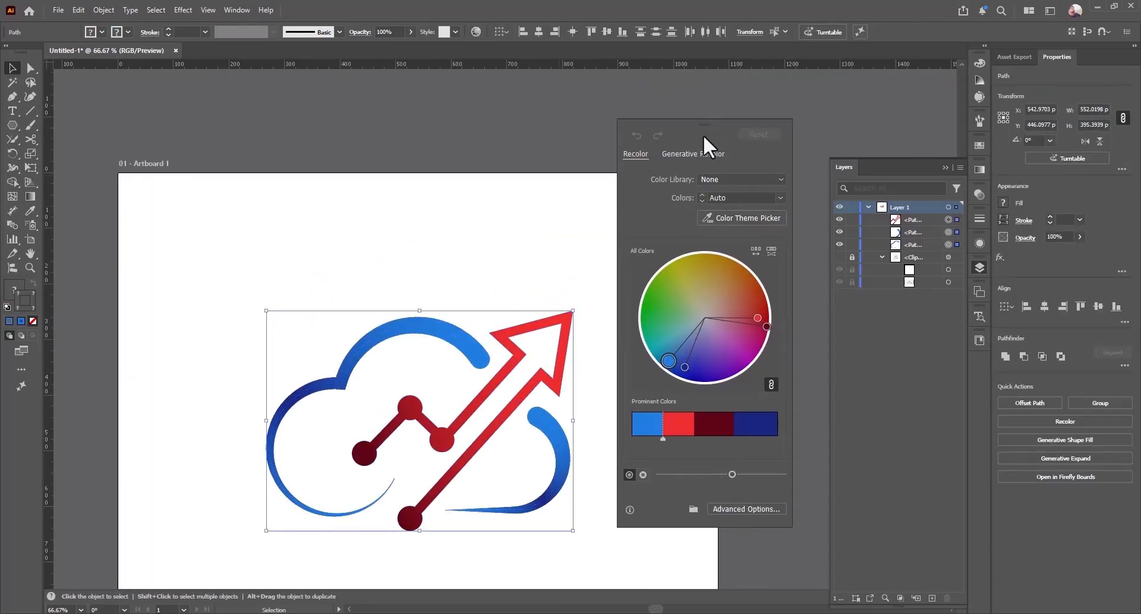
pyautogui.moveTo(669, 360)
pyautogui.mouseDown()
pyautogui.moveTo(650, 332)
pyautogui.moveTo(657, 285)
pyautogui.moveTo(699, 259)
pyautogui.moveTo(739, 276)
pyautogui.moveTo(744, 295)
pyautogui.moveTo(670, 370)
pyautogui.mouseUp()
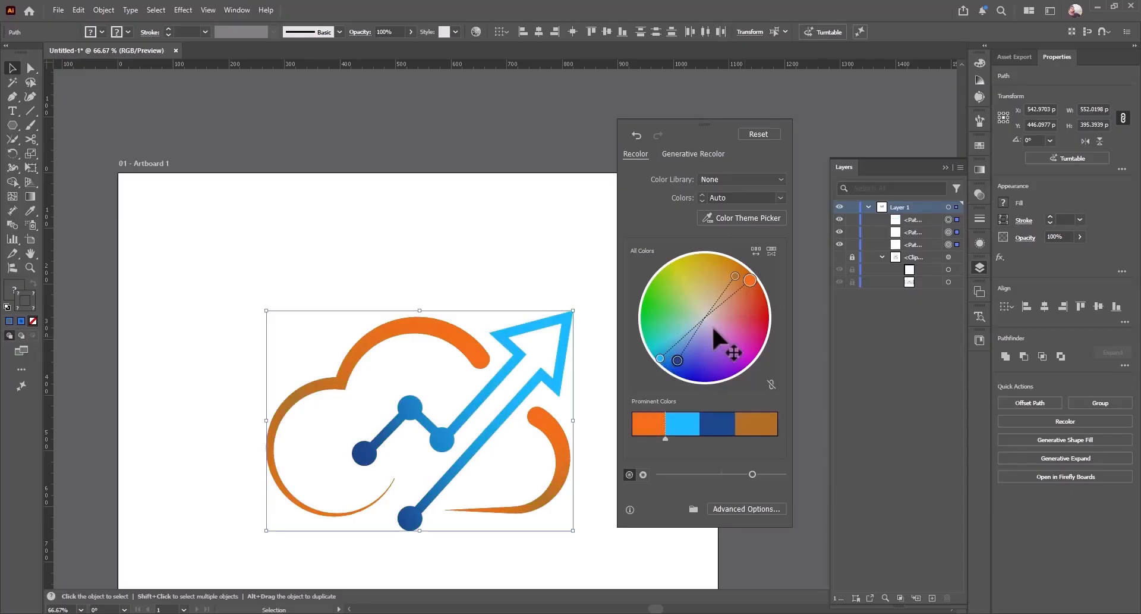
# Set the cloud's brown gradient colour to red #e23203 in Recolor Artwork and brighten the whole logo's colours slightly
pyautogui.doubleClick(750, 280)
pyautogui.moveTo(606, 226); pyautogui.dragTo(638, 198)
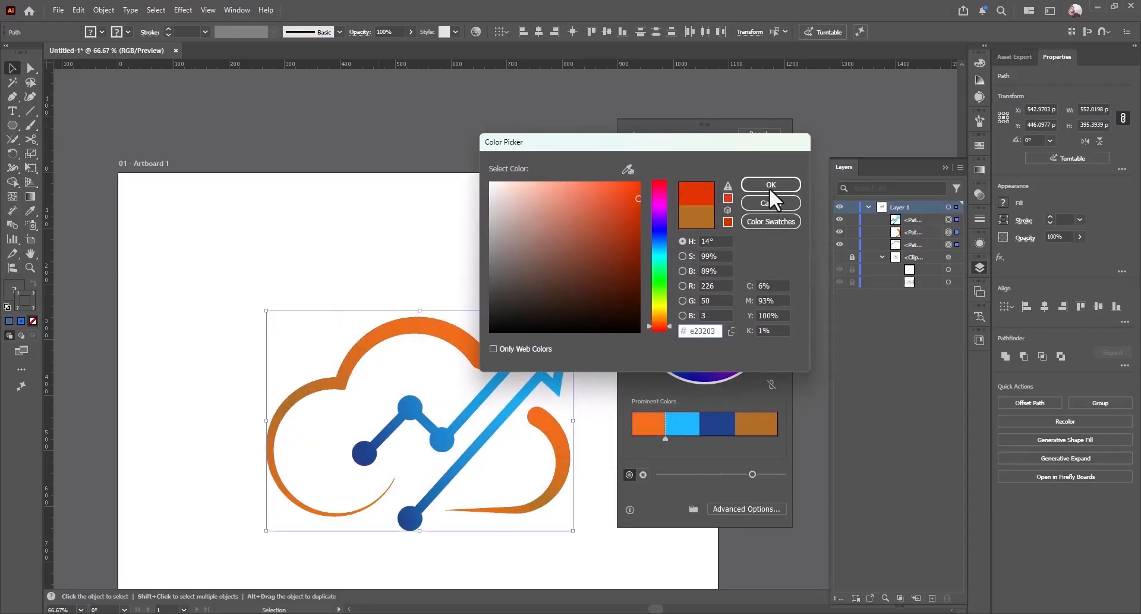
pyautogui.click(771, 185)
pyautogui.moveTo(753, 474); pyautogui.dragTo(767, 475)
pyautogui.moveTo(752, 299)
pyautogui.mouseDown()
pyautogui.moveTo(759, 280)
pyautogui.moveTo(747, 298)
pyautogui.mouseUp()
pyautogui.click(800, 156)
# Add the point text "CLOUD BASE" in Montserrat SemiBold below the cloud logo
pyautogui.hotkey('ctrl', '-')
pyautogui.press('t')
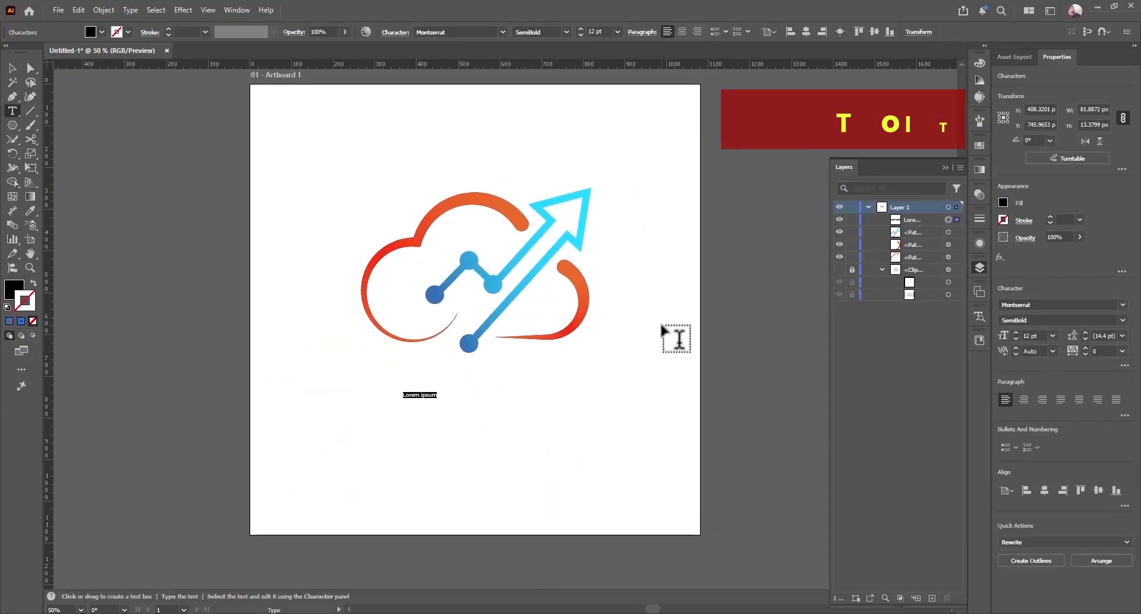
pyautogui.write('c')
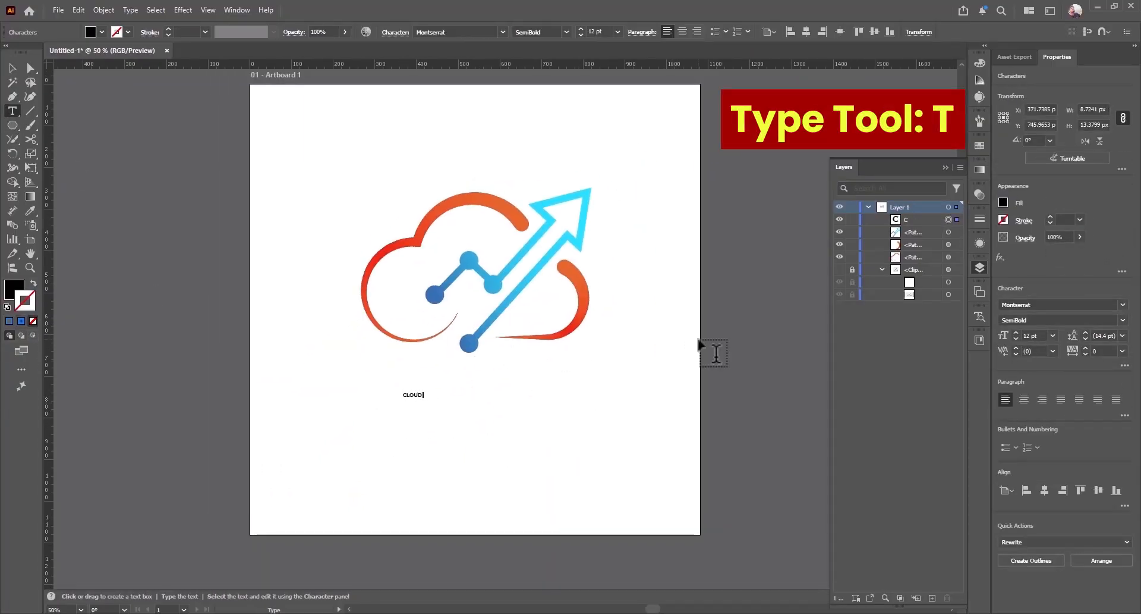
pyautogui.write('LOUD BASE')
pyautogui.click(12, 68)
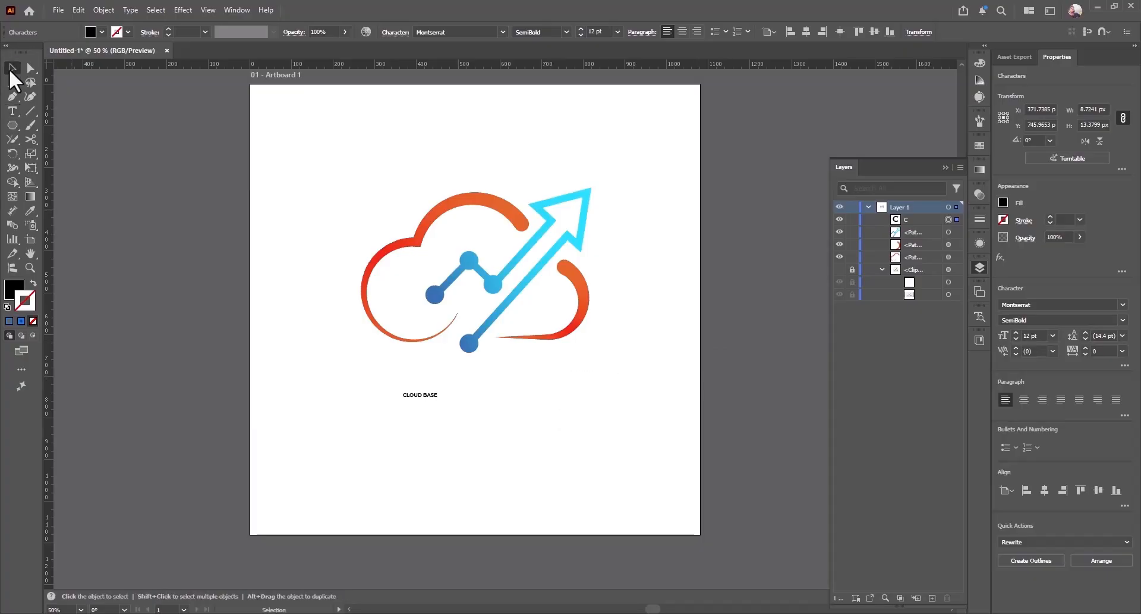
# Enlarge the CLOUD BASE text to about 104 pt and centre it beneath the cloud logo
pyautogui.moveTo(438, 390); pyautogui.dragTo(559, 358)
pyautogui.moveTo(421, 395); pyautogui.dragTo(477, 395)
pyautogui.click(129, 229)
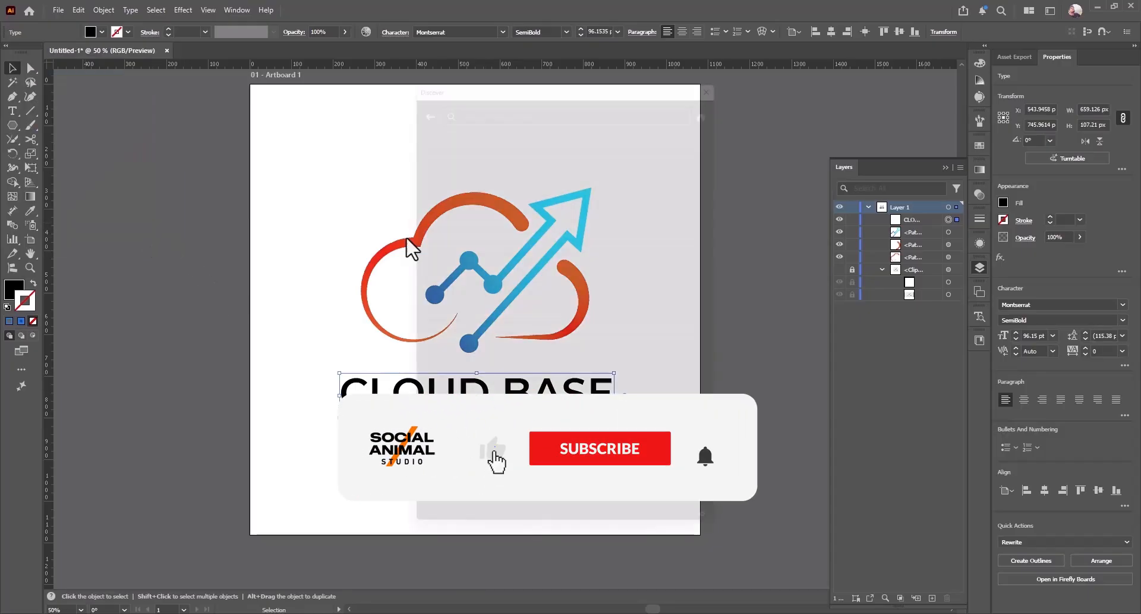
pyautogui.click(733, 62)
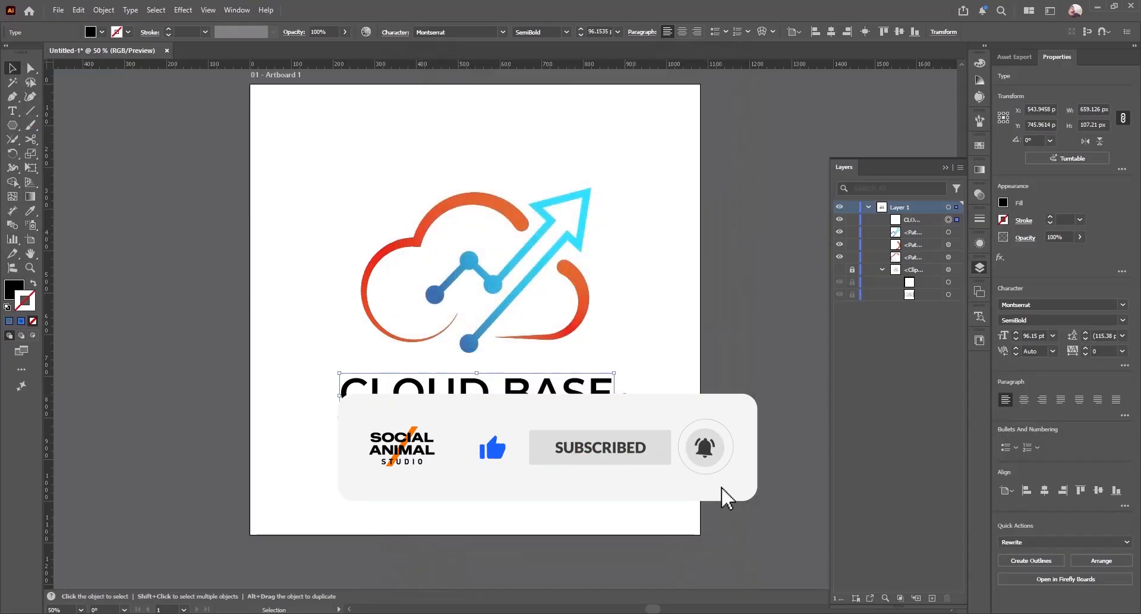
pyautogui.moveTo(614, 373); pyautogui.dragTo(626, 371)
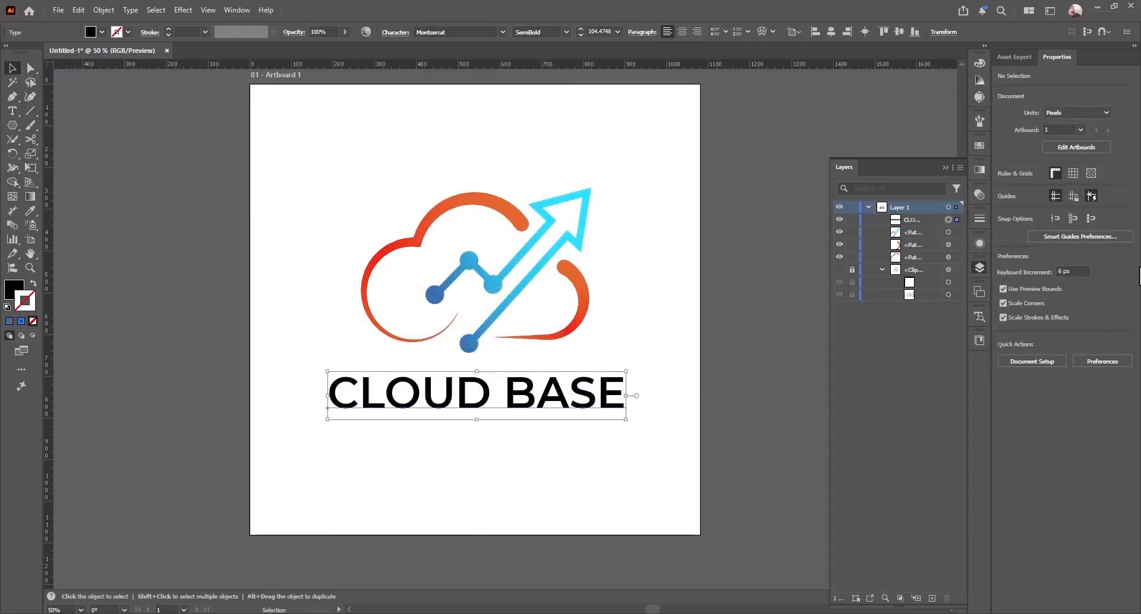